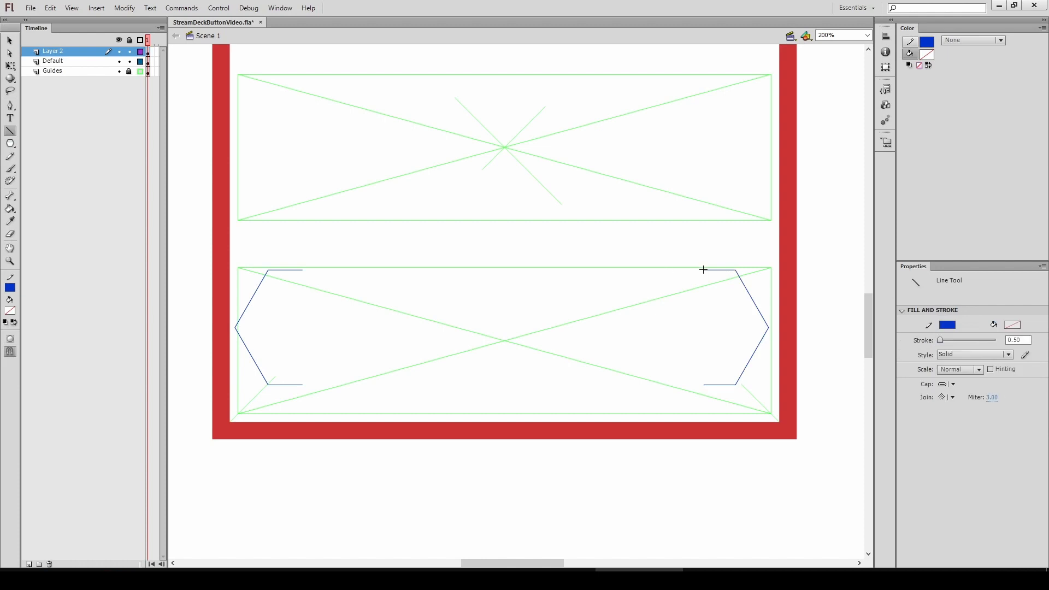
# Close the outline's bottom edge, then scale the whole elongated hexagon down proportionally
pyautogui.moveTo(704, 386); pyautogui.dragTo(707, 385)
pyautogui.press('v')
pyautogui.doubleClick(716, 384)
pyautogui.press('q')
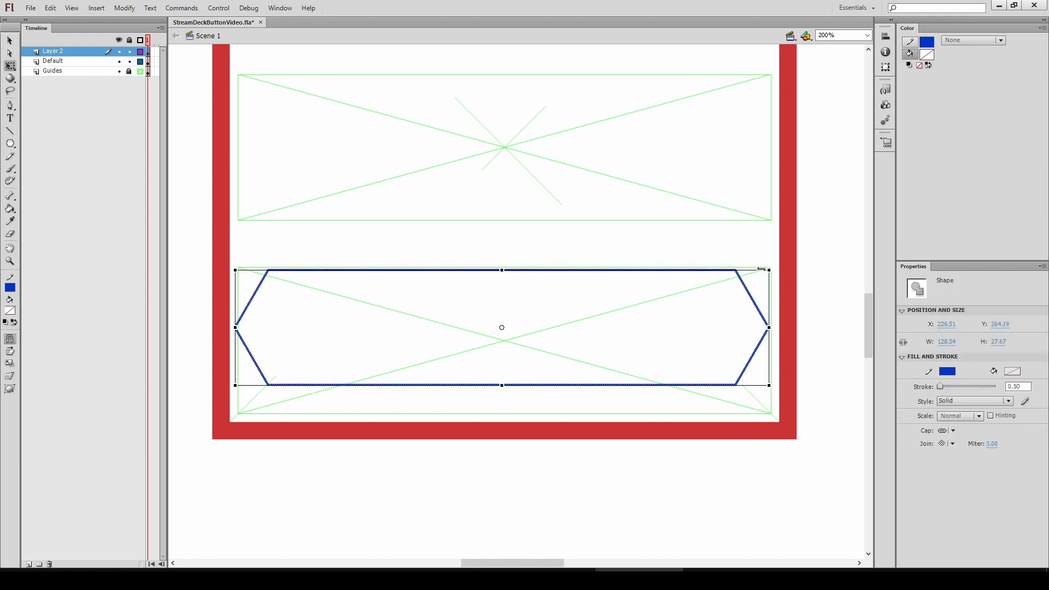
pyautogui.moveTo(762, 269); pyautogui.dragTo(597, 315)
# Select the outline's right end, nudge it right to widen the shape, and reconnect the top and bottom edges
pyautogui.click(638, 315)
pyautogui.doubleClick(593, 325)
pyautogui.moveTo(642, 272); pyautogui.dragTo(412, 390)
pyautogui.hotkey('shift', 'Right')
pyautogui.hotkey('shift', 'Right')
pyautogui.hotkey('shift', 'Right')
pyautogui.hotkey('shift', 'Right')
pyautogui.hotkey('shift', 'Right')
pyautogui.hotkey('shift', 'Right')
pyautogui.hotkey('shift', 'Right')
pyautogui.hotkey('shift', 'Right')
pyautogui.hotkey('shift', 'Right')
pyautogui.hotkey('shift', 'Right')
pyautogui.hotkey('shift', 'Right')
pyautogui.hotkey('shift', 'Right')
pyautogui.hotkey('shift', 'Right')
pyautogui.hotkey('shift', 'Right')
pyautogui.hotkey('shift', 'Right')
pyautogui.hotkey('shift', 'Right')
pyautogui.hotkey('shift', 'Right')
pyautogui.hotkey('shift', 'Right')
pyautogui.hotkey('shift', 'Right')
pyautogui.hotkey('shift', 'Right')
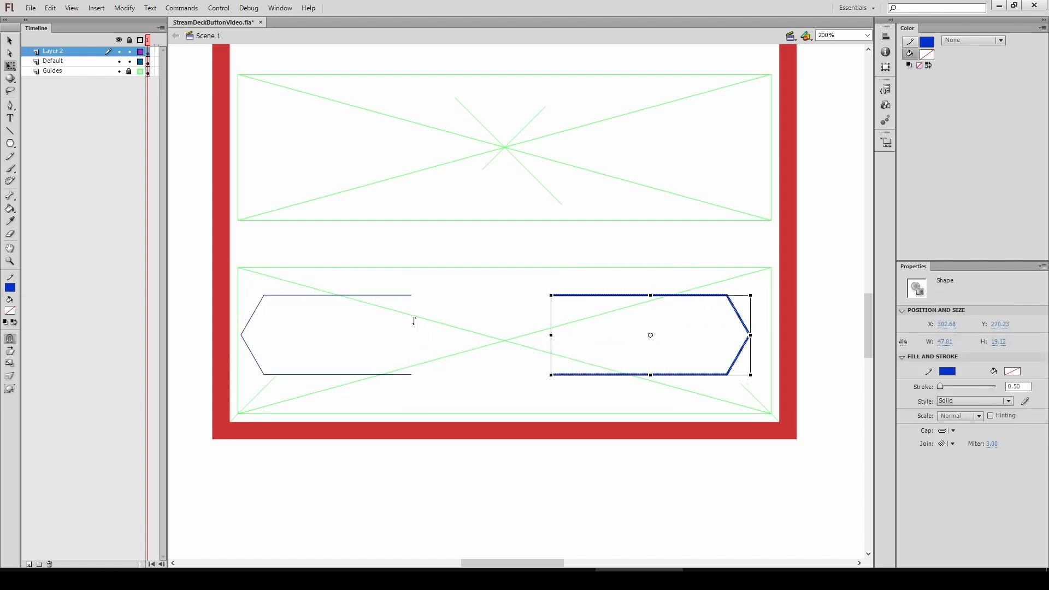
pyautogui.hotkey('shift', 'Right')
pyautogui.click(464, 316)
pyautogui.moveTo(568, 295); pyautogui.dragTo(405, 296)
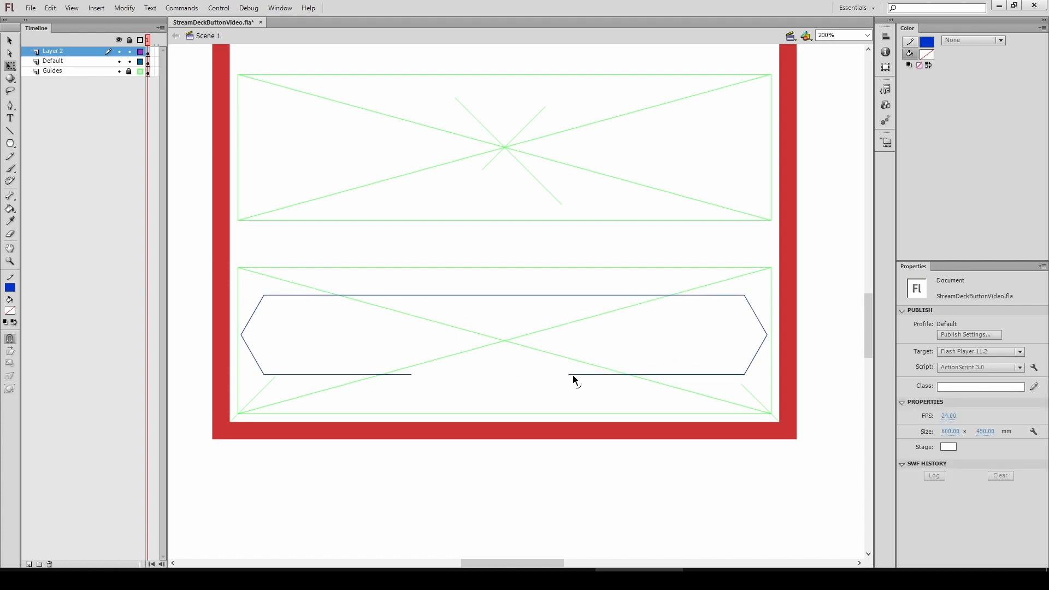
pyautogui.moveTo(569, 375); pyautogui.dragTo(364, 419)
# Place a smaller copy of the banner outline below the frame and select its right end
pyautogui.doubleClick(397, 375)
pyautogui.hotkey('ctrl', '-')
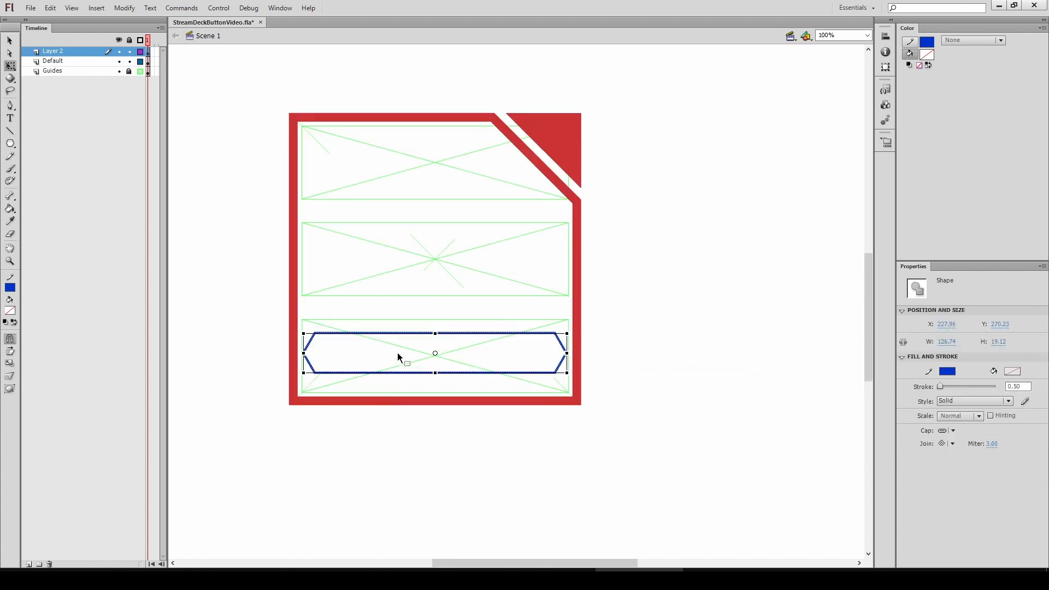
pyautogui.moveTo(315, 344); pyautogui.dragTo(315, 432)
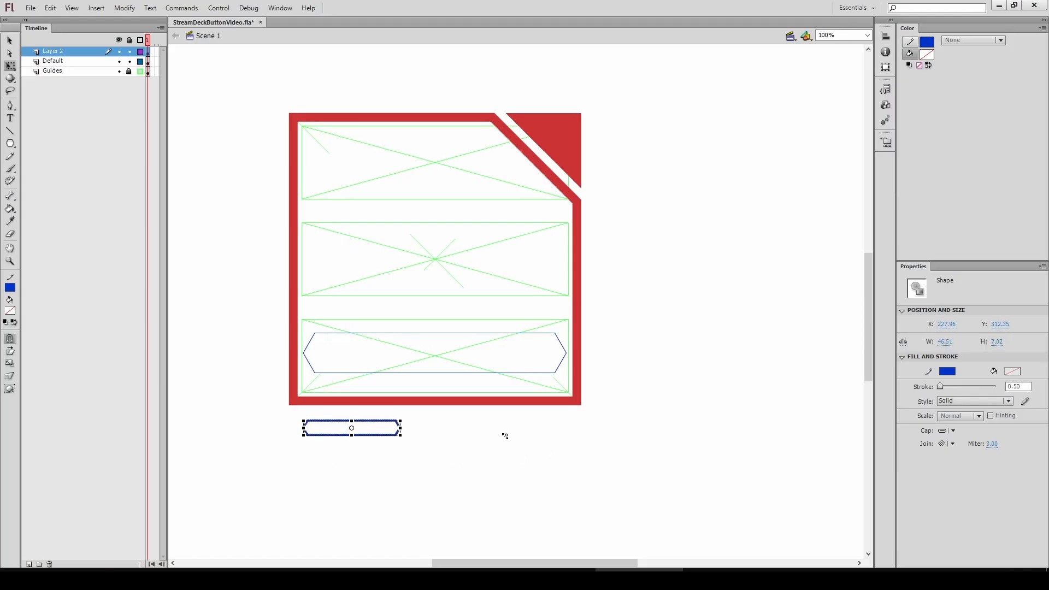
pyautogui.click(407, 440)
pyautogui.moveTo(410, 439); pyautogui.dragTo(295, 539)
pyautogui.moveTo(444, 342); pyautogui.dragTo(295, 429)
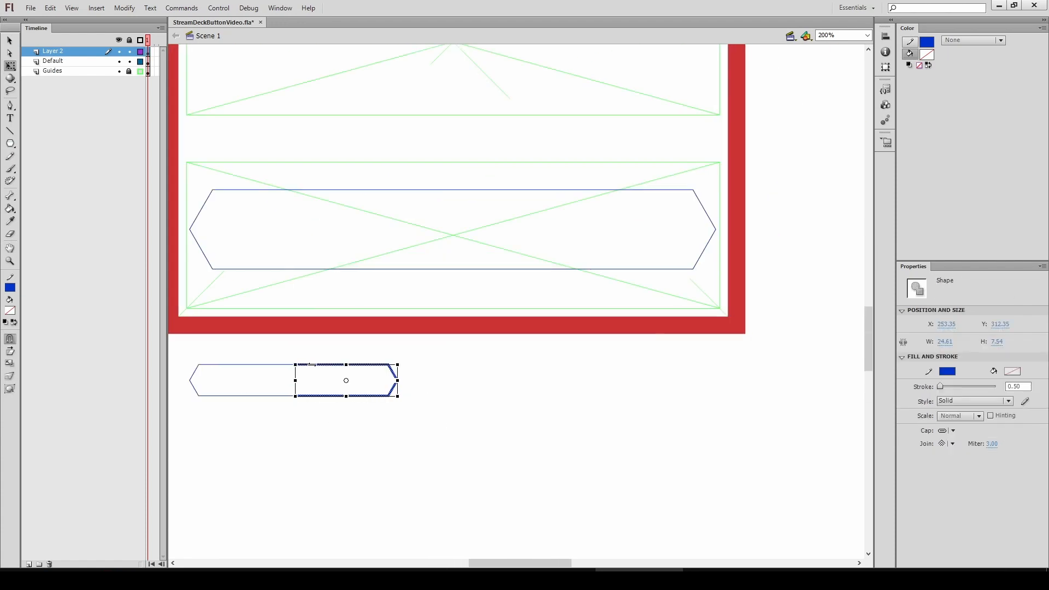
# Stretch the bar's right end to about 90 wide and reconnect its top and bottom edges
pyautogui.moveTo(393, 373); pyautogui.dragTo(559, 373)
pyautogui.click(519, 376)
pyautogui.moveTo(461, 365); pyautogui.dragTo(296, 364)
pyautogui.moveTo(458, 396); pyautogui.dragTo(295, 396)
pyautogui.moveTo(174, 348); pyautogui.dragTo(570, 449)
pyautogui.moveTo(559, 373)
pyautogui.mouseDown()
pyautogui.moveTo(605, 271)
pyautogui.moveTo(659, 450)
pyautogui.mouseUp()
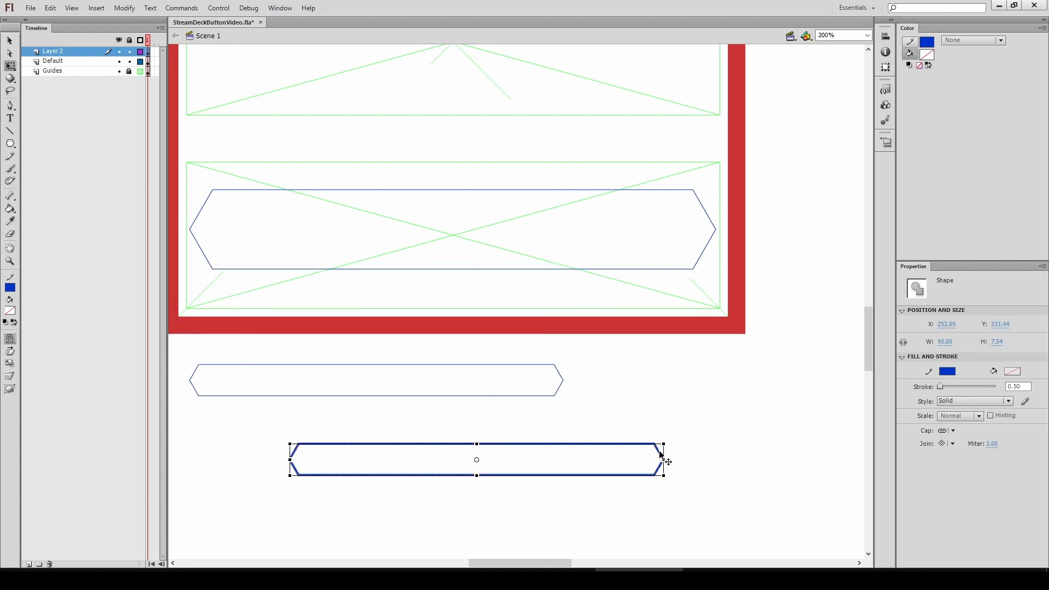
pyautogui.hotkey('ctrl', 'z')
pyautogui.hotkey('ctrl', '-')
pyautogui.moveTo(438, 298); pyautogui.dragTo(337, 423)
pyautogui.moveTo(284, 309)
pyautogui.mouseDown()
pyautogui.moveTo(622, 405)
pyautogui.moveTo(617, 393)
pyautogui.mouseUp()
pyautogui.moveTo(407, 328); pyautogui.dragTo(328, 332)
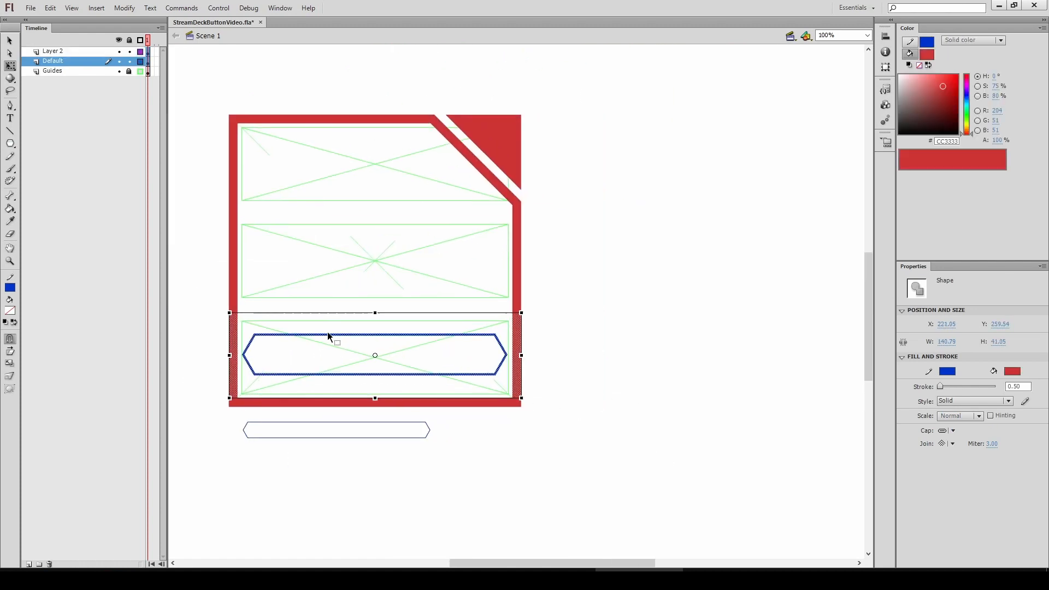
pyautogui.click(184, 270)
# Duplicate the narrow bar and position a copy overlapping the banner's bottom edge
pyautogui.moveTo(382, 392); pyautogui.dragTo(541, 391)
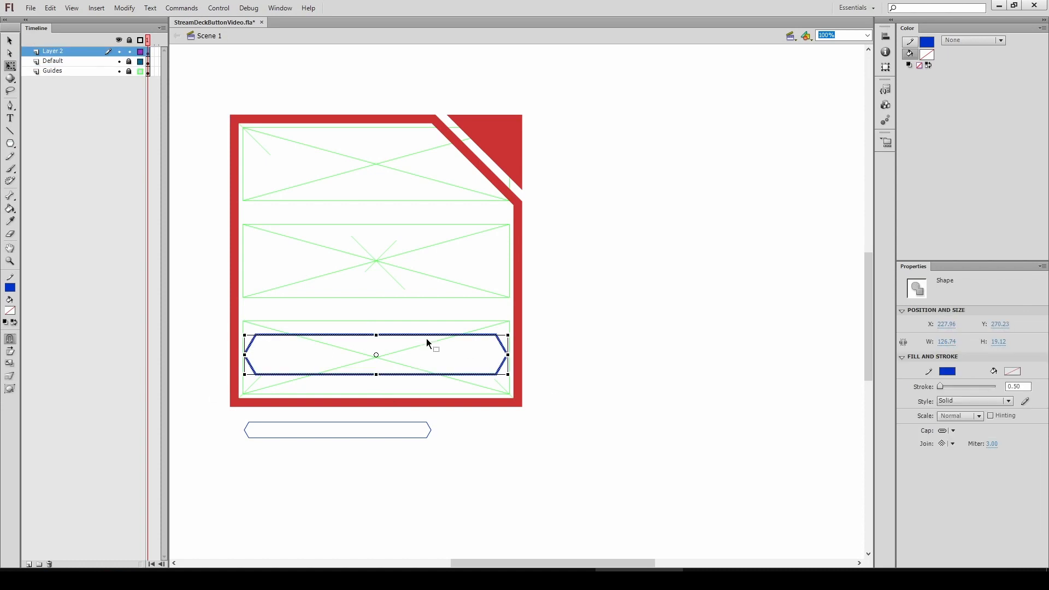
pyautogui.moveTo(506, 421); pyautogui.dragTo(510, 467)
pyautogui.moveTo(209, 411); pyautogui.dragTo(443, 447)
pyautogui.hotkey('ctrl', '=')
pyautogui.moveTo(464, 356); pyautogui.dragTo(416, 447)
pyautogui.moveTo(582, 409); pyautogui.dragTo(662, 310)
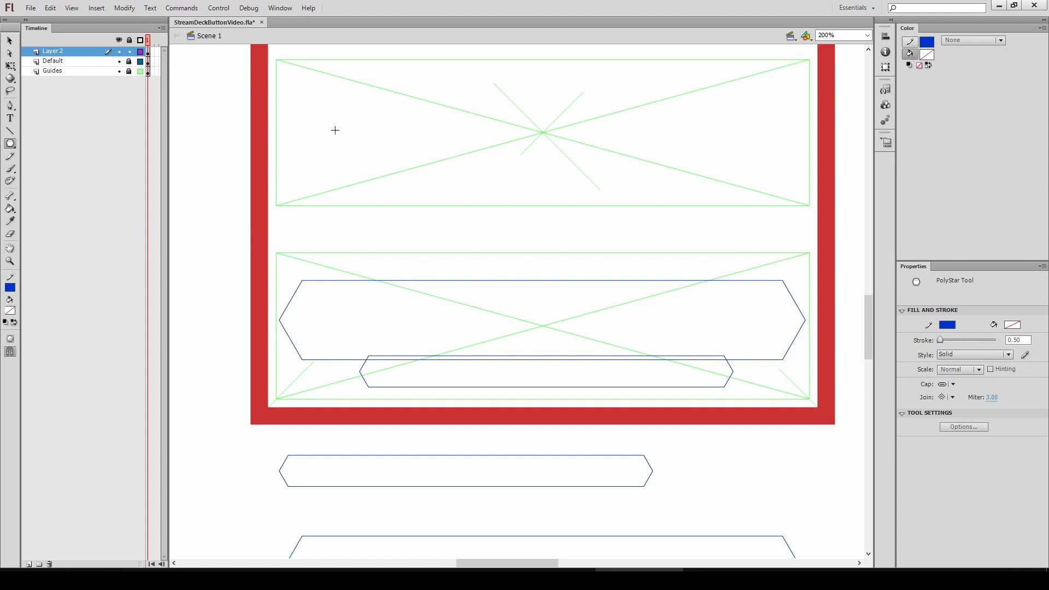
# Draw a hexagon with the PolyStar tool in the upper guide box and select it
pyautogui.moveTo(327, 122); pyautogui.dragTo(362, 164)
pyautogui.moveTo(283, 158); pyautogui.dragTo(275, 162)
pyautogui.click(7, 42)
pyautogui.doubleClick(346, 67)
pyautogui.moveTo(325, 185); pyautogui.dragTo(560, 164)
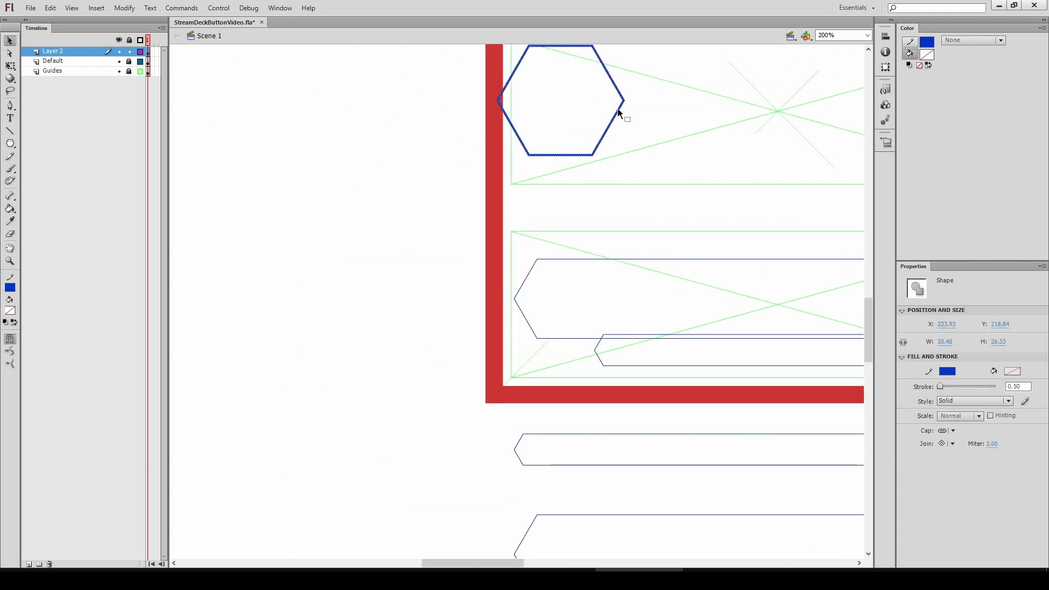
pyautogui.press('Escape')
# Move the hexagon so it overlaps the left end of the banner
pyautogui.doubleClick(620, 108)
pyautogui.moveTo(619, 108); pyautogui.dragTo(448, 481)
pyautogui.keyDown('alt'); pyautogui.moveTo(448, 482); pyautogui.dragTo(605, 316); pyautogui.keyUp('alt')
pyautogui.hscroll(5, 445, 367)
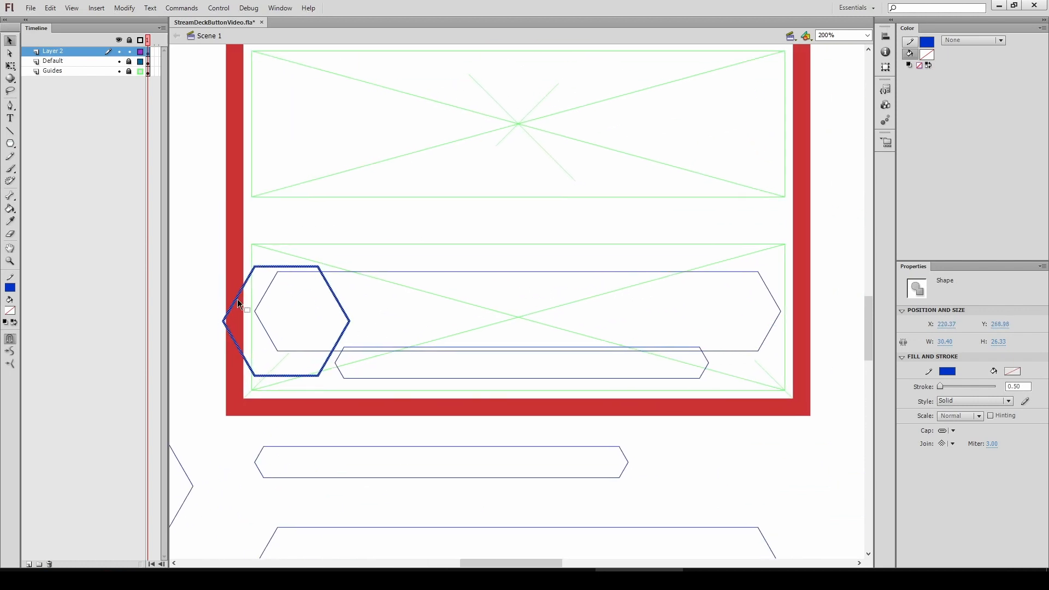
# Delete the overlapping line segments inside the hexagon and banner to merge their outlines
pyautogui.click(302, 273)
pyautogui.press('Delete')
pyautogui.click(266, 291)
pyautogui.press('Delete')
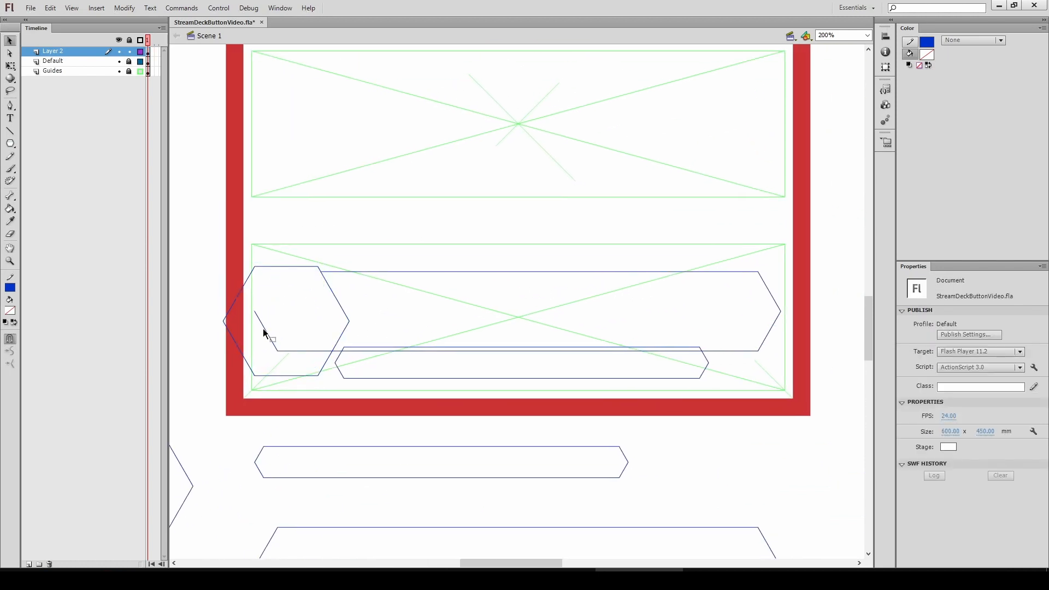
pyautogui.click(264, 328)
pyautogui.press('Delete')
# Delete the overlapping segments where the lower bar meets the banner at both ends
pyautogui.moveTo(316, 355); pyautogui.dragTo(346, 320)
pyautogui.click(347, 350)
pyautogui.press('Delete')
pyautogui.click(343, 350)
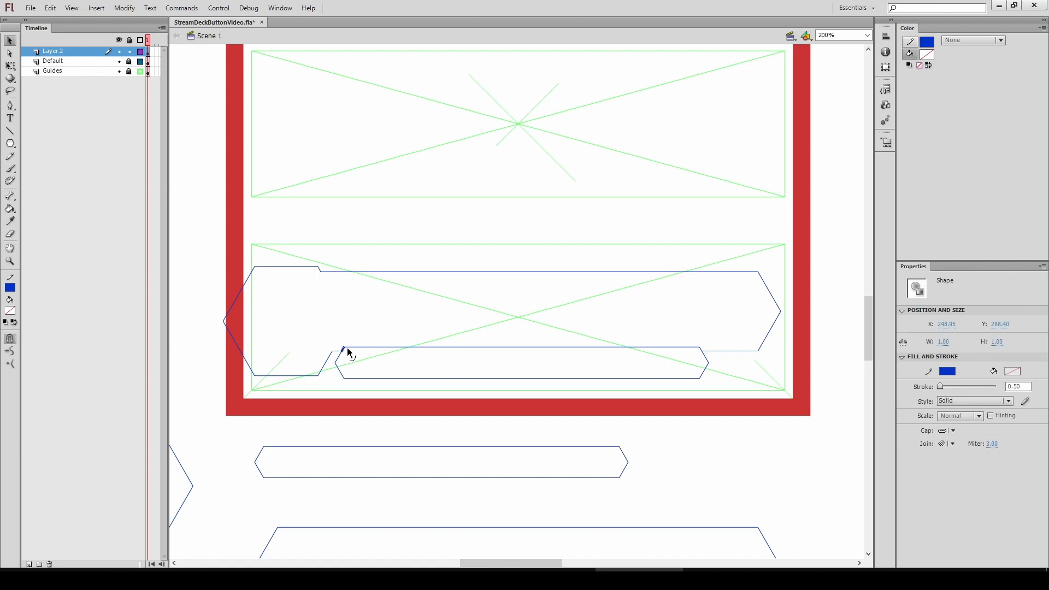
pyautogui.press('Delete')
pyautogui.click(348, 347)
pyautogui.press('Delete')
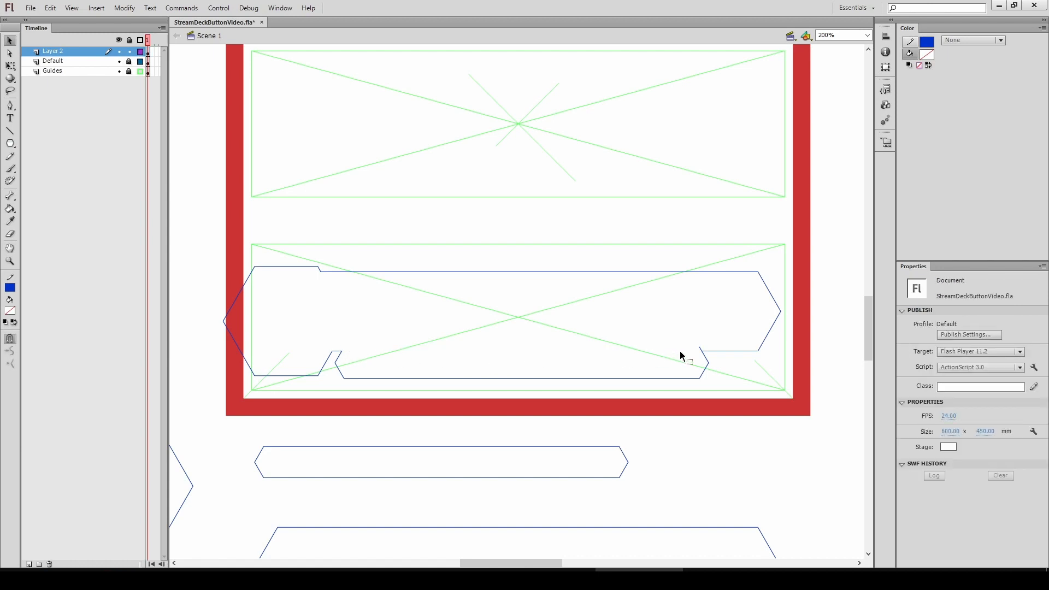
pyautogui.click(700, 347)
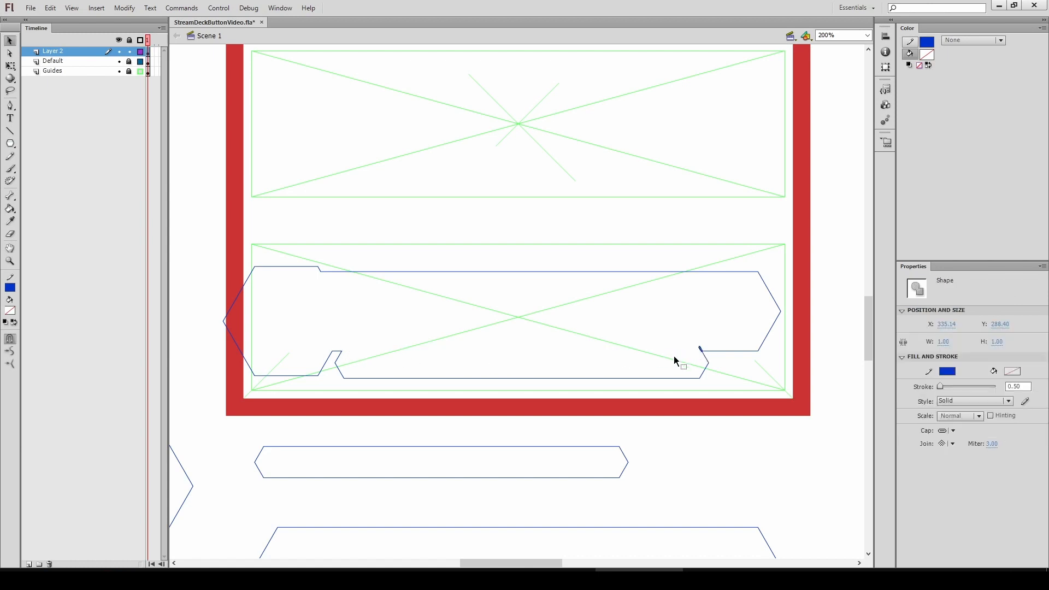
pyautogui.press('Delete')
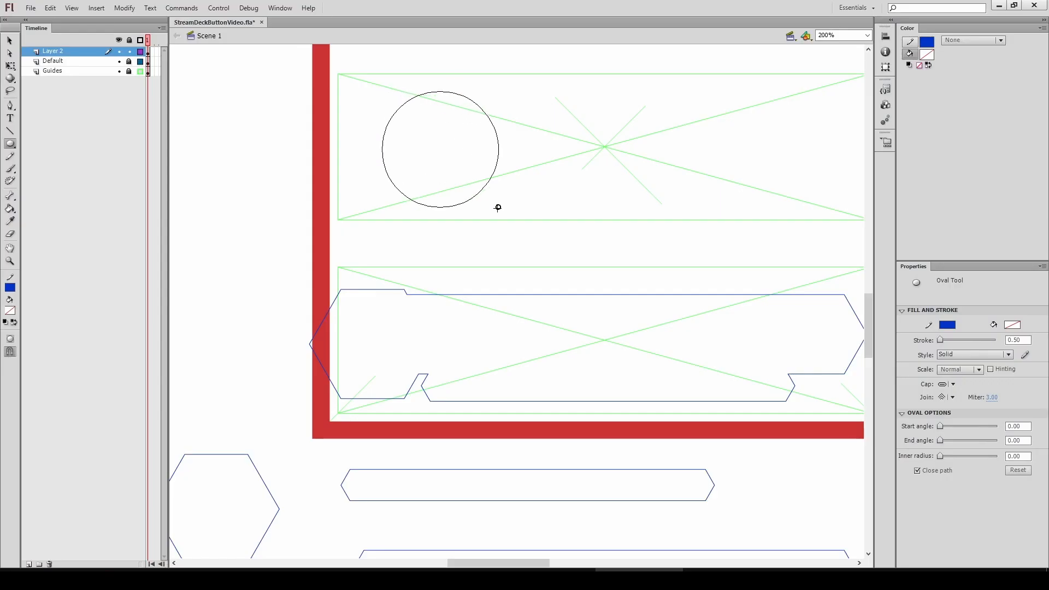
# Draw a circle with the Oval tool in the upper guide box
pyautogui.moveTo(498, 207); pyautogui.dragTo(508, 211)
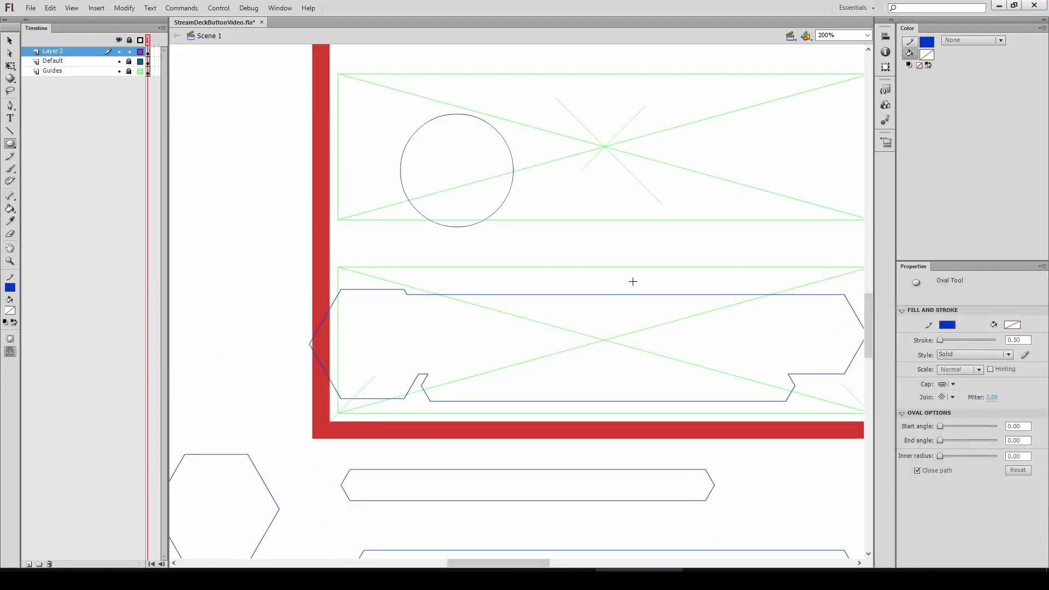
pyautogui.moveTo(632, 281); pyautogui.dragTo(503, 288)
pyautogui.press('n')
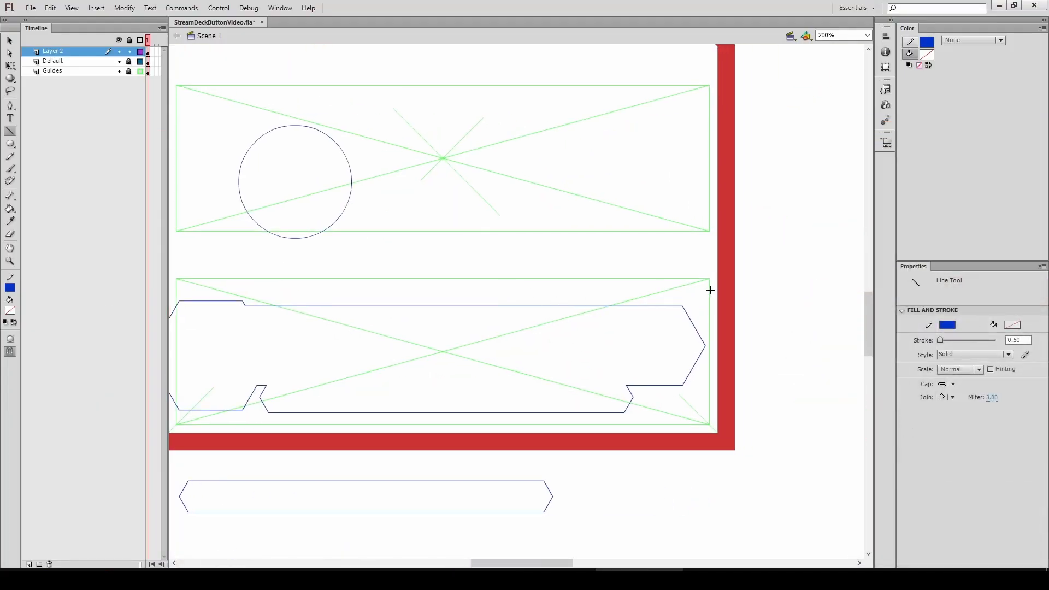
# Shorten the banner by selecting its right end and nudging it six steps left
pyautogui.press('v')
pyautogui.moveTo(714, 290); pyautogui.dragTo(514, 450)
pyautogui.press('Left')
pyautogui.press('Left')
pyautogui.press('Left')
pyautogui.press('Left')
pyautogui.press('Left')
pyautogui.press('Left')
pyautogui.press('Left')
pyautogui.press('Left')
pyautogui.press('Left')
pyautogui.press('Left')
pyautogui.press('Left')
pyautogui.press('Left')
pyautogui.press('Left')
pyautogui.press('Left')
pyautogui.press('Left')
pyautogui.press('Left')
pyautogui.press('Left')
pyautogui.press('Left')
pyautogui.press('Left')
pyautogui.press('Left')
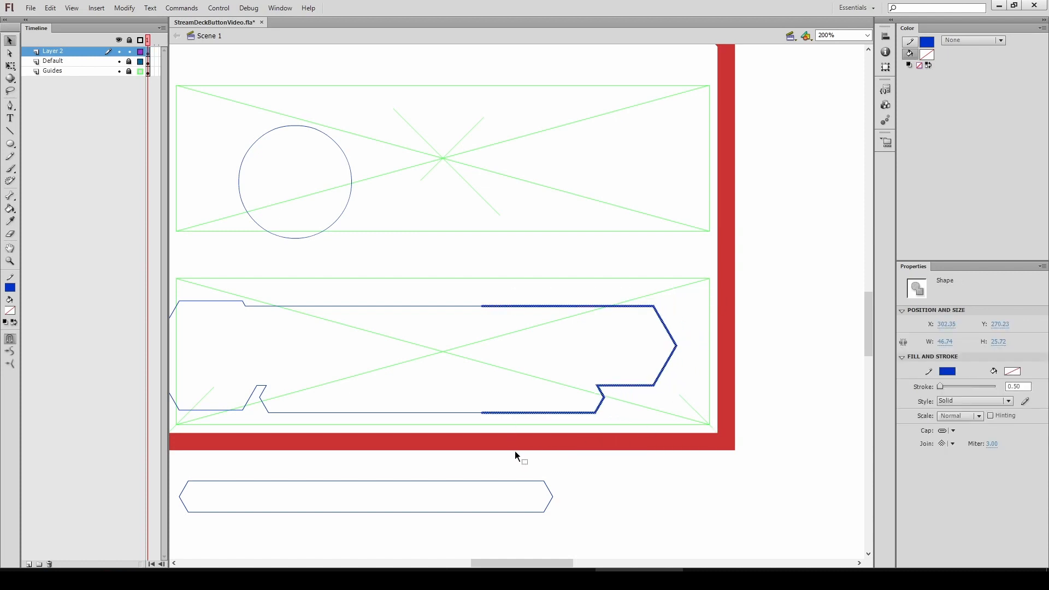
pyautogui.press('Left')
pyautogui.press('Left')
pyautogui.press('Left')
pyautogui.press('Left')
pyautogui.press('Left')
pyautogui.press('Left')
pyautogui.press('Left')
pyautogui.press('Left')
pyautogui.press('Left')
pyautogui.press('Left')
pyautogui.press('Left')
pyautogui.click(458, 238)
# Draw a small hexagon with the PolyStar tool and move it beside the banner's right end
pyautogui.moveTo(10, 145); pyautogui.dragTo(50, 194)
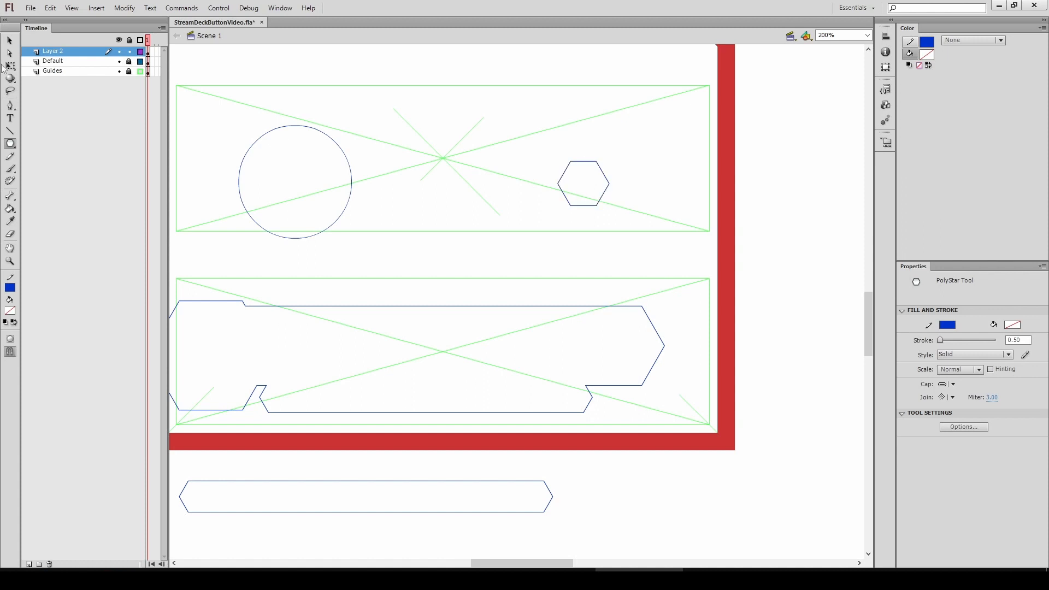
pyautogui.click(10, 42)
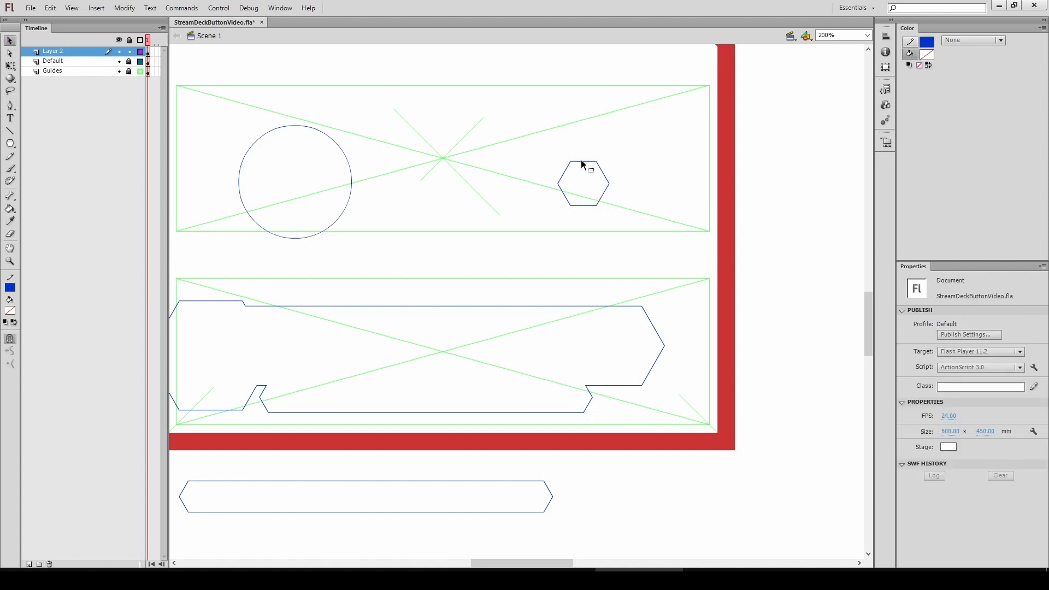
pyautogui.click(586, 167)
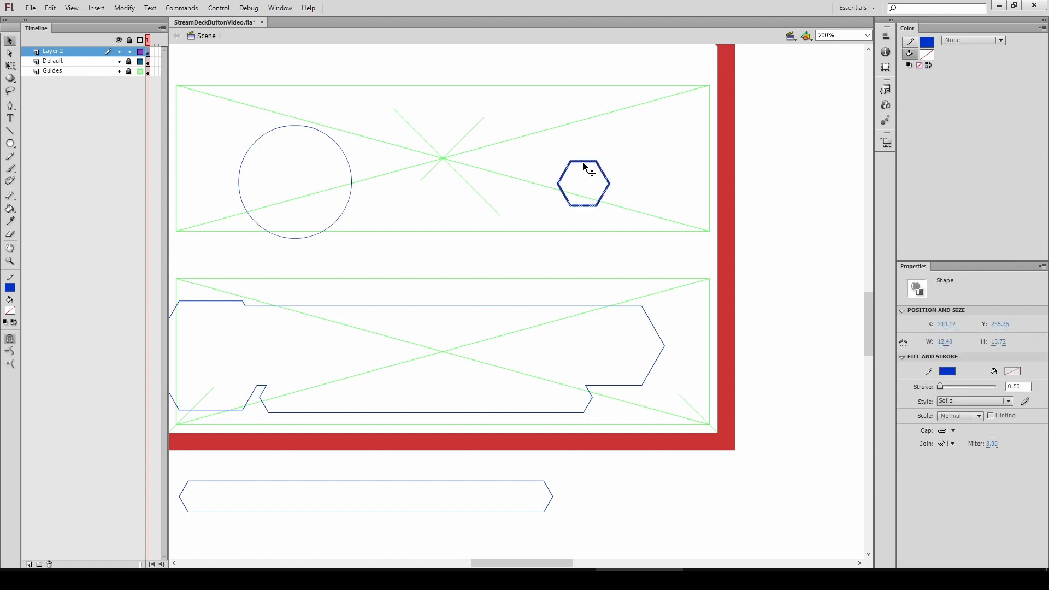
pyautogui.moveTo(584, 165); pyautogui.dragTo(682, 295)
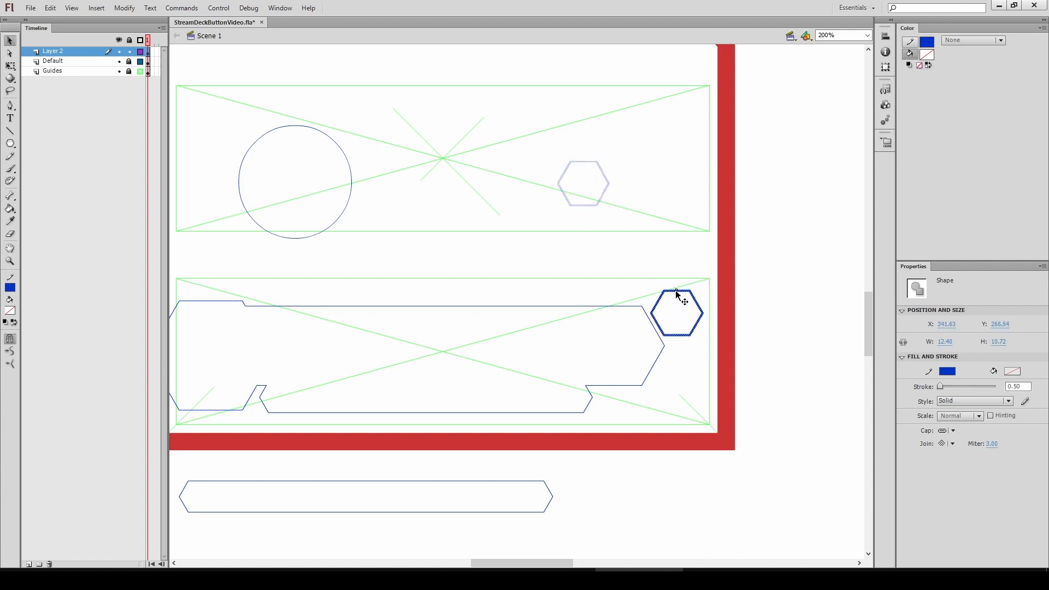
pyautogui.moveTo(678, 296); pyautogui.dragTo(678, 295)
pyautogui.click(439, 339)
pyautogui.press('space')
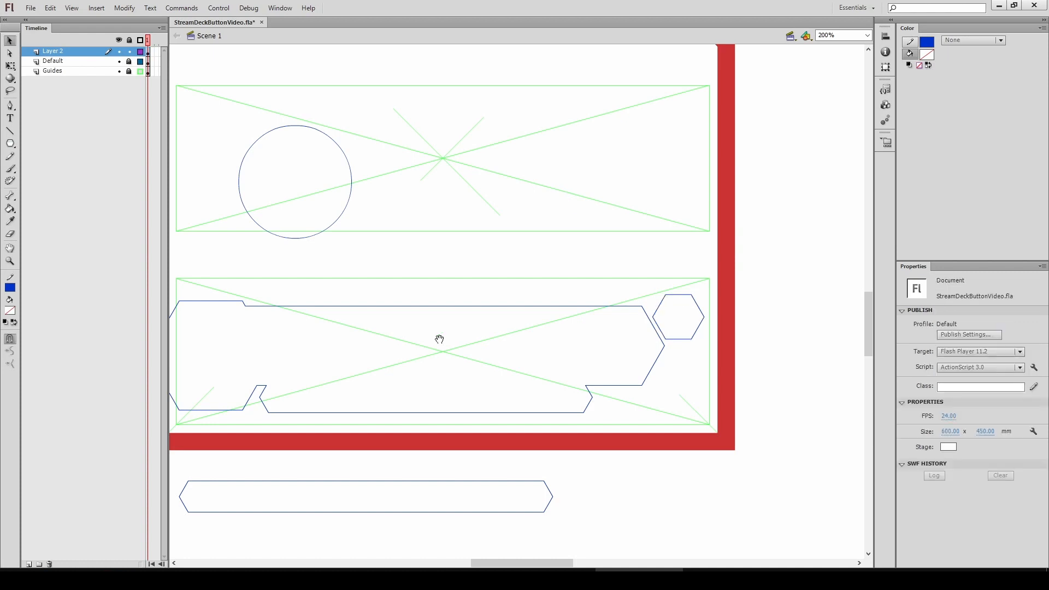
pyautogui.moveTo(438, 340); pyautogui.dragTo(493, 351)
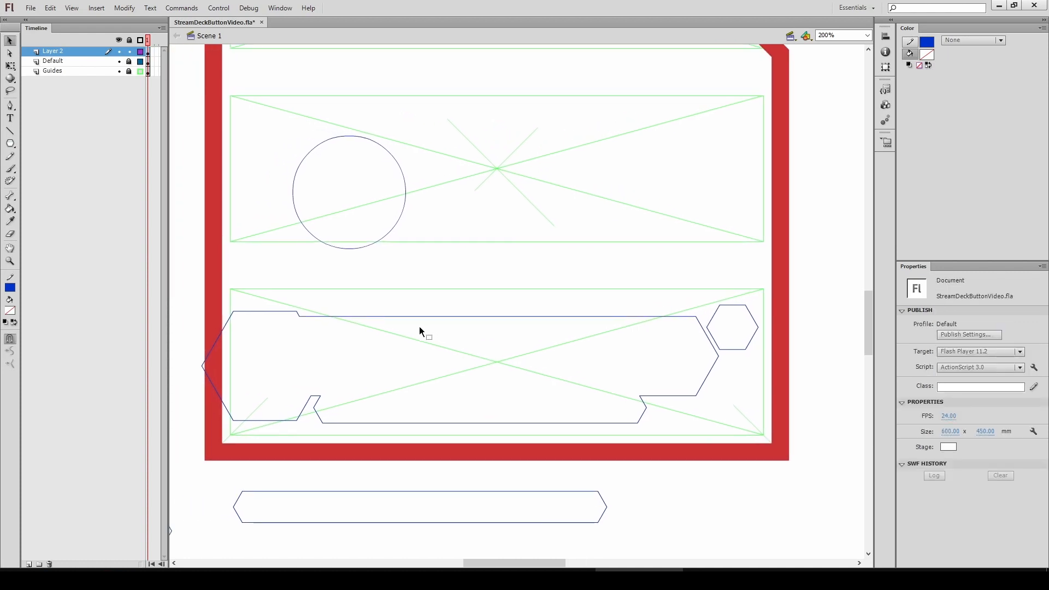
pyautogui.hotkey('ctrl', '-')
pyautogui.press('space')
pyautogui.moveTo(423, 367); pyautogui.dragTo(431, 362)
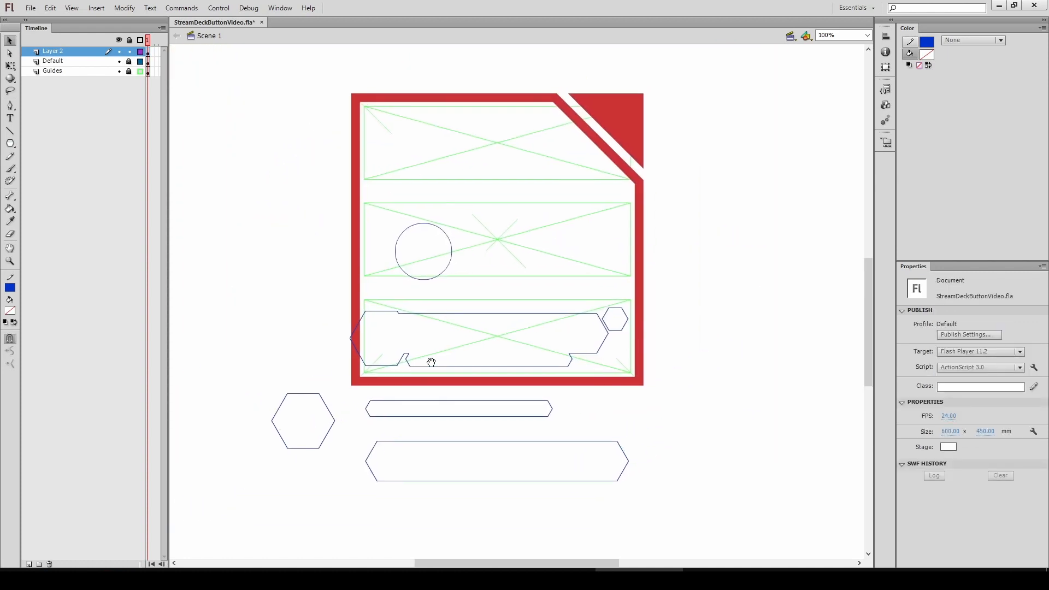
# Set the circle's stroke width to 10
pyautogui.click(433, 281)
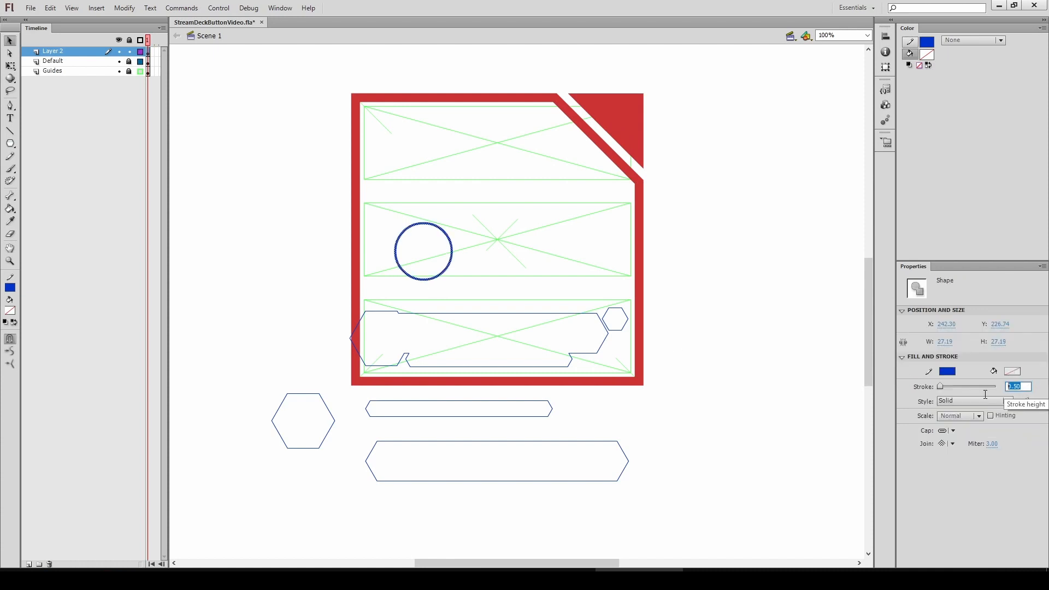
pyautogui.write('10')
pyautogui.press('Return')
# Sample the circle's blue and fill the banner and the right hexagon with it
pyautogui.click(410, 298)
pyautogui.hotkey('ctrl', '=')
pyautogui.click(432, 300)
pyautogui.press('q')
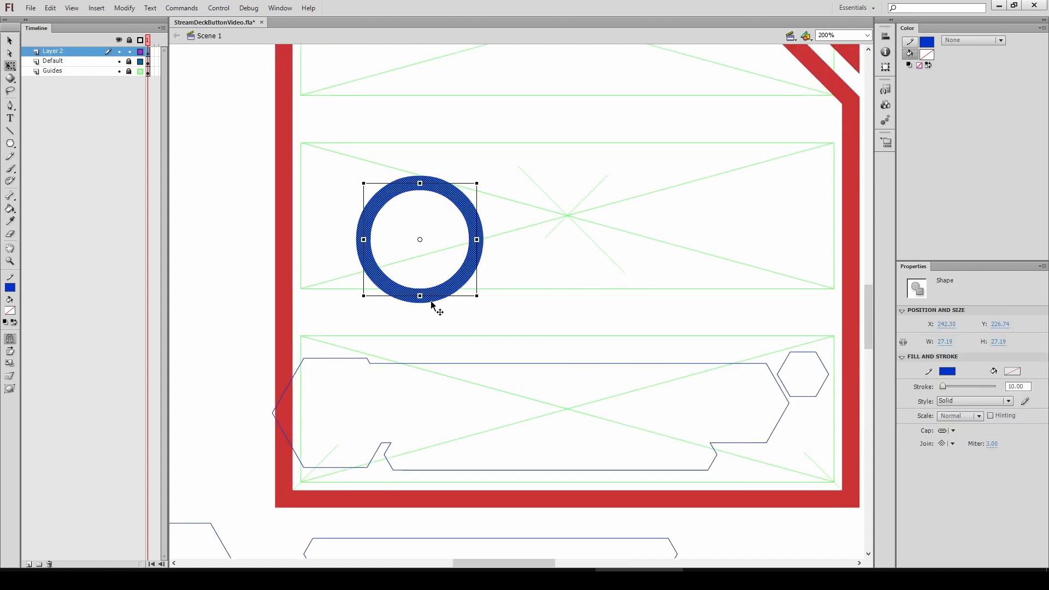
pyautogui.click(481, 339)
pyautogui.moveTo(481, 339); pyautogui.dragTo(368, 327)
pyautogui.press('i')
pyautogui.click(353, 273)
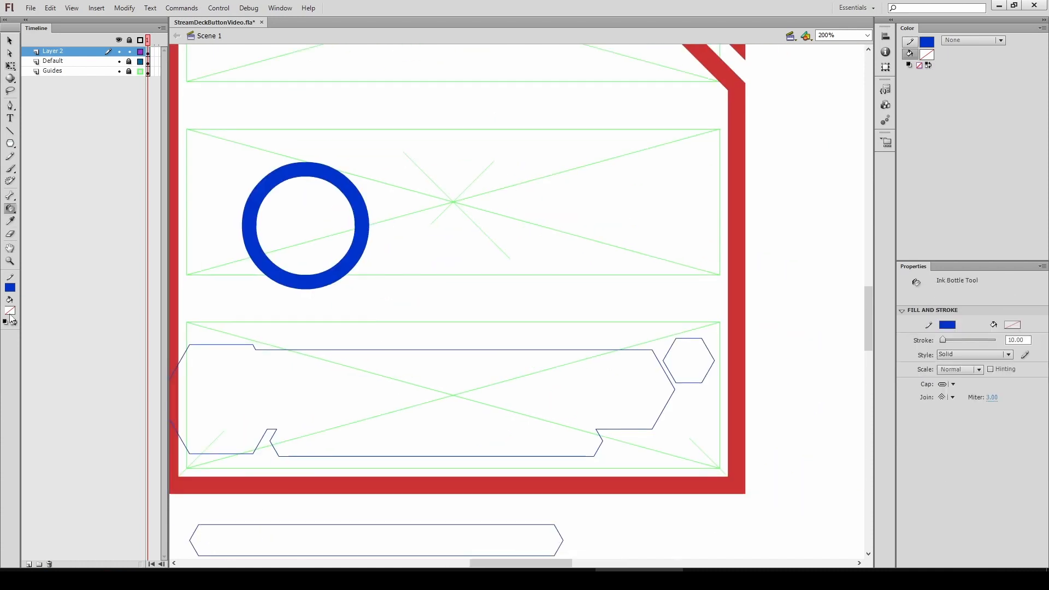
pyautogui.click(377, 417)
pyautogui.click(702, 373)
pyautogui.press('v')
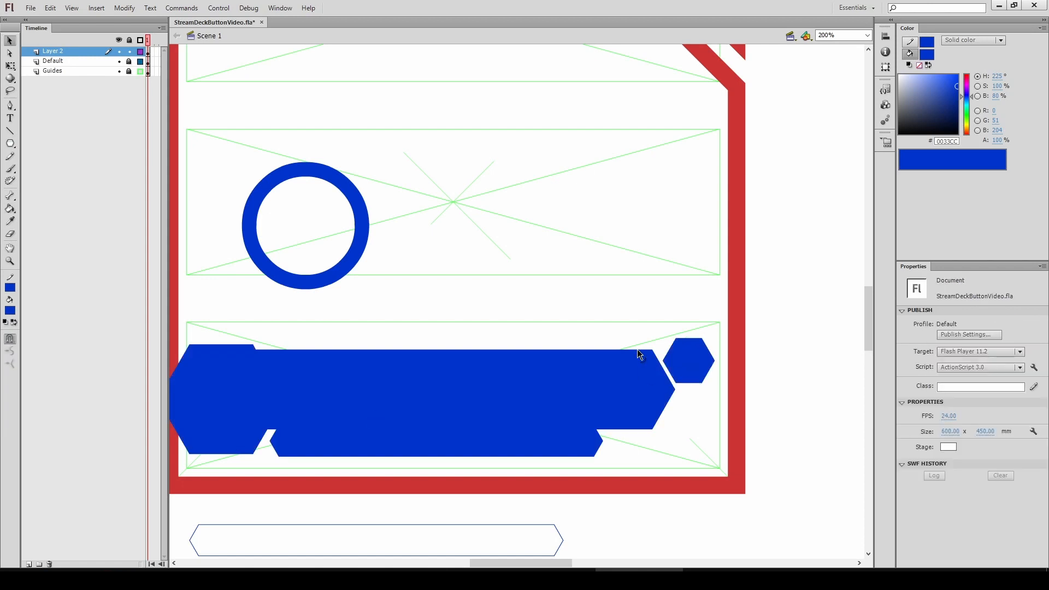
# Select the ring and set its stroke width to 0.1
pyautogui.click(327, 273)
pyautogui.press('q')
pyautogui.moveTo(242, 162)
pyautogui.mouseDown()
pyautogui.moveTo(215, 127)
pyautogui.moveTo(403, 310)
pyautogui.mouseUp()
pyautogui.click(1018, 387)
pyautogui.write('0.1')
pyautogui.press('Return')
# Recolour the ring with green fill and stroke colours from the swatches
pyautogui.click(10, 310)
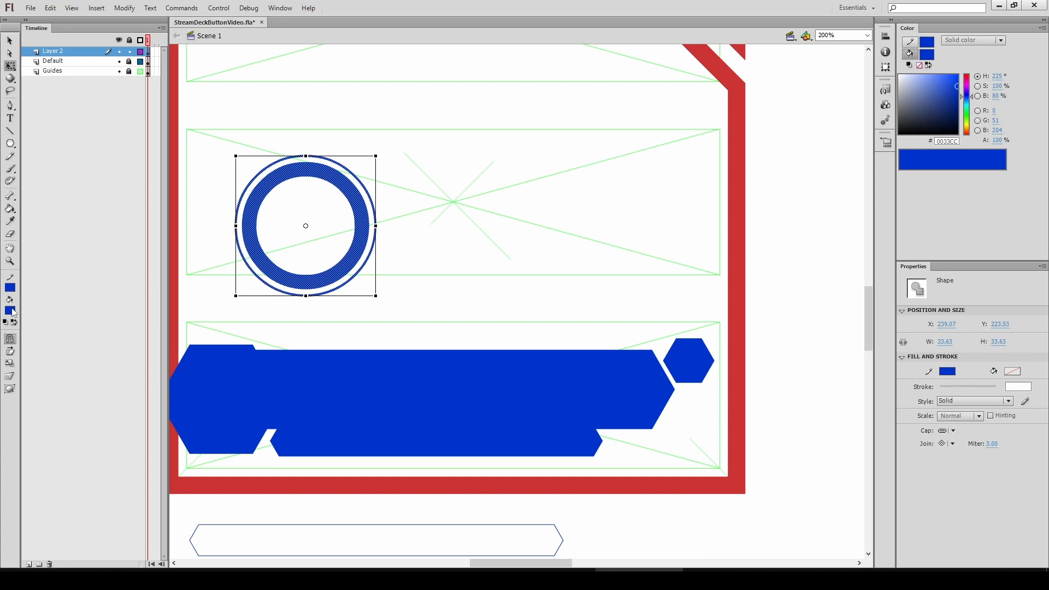
pyautogui.click(14, 313)
pyautogui.click(102, 337)
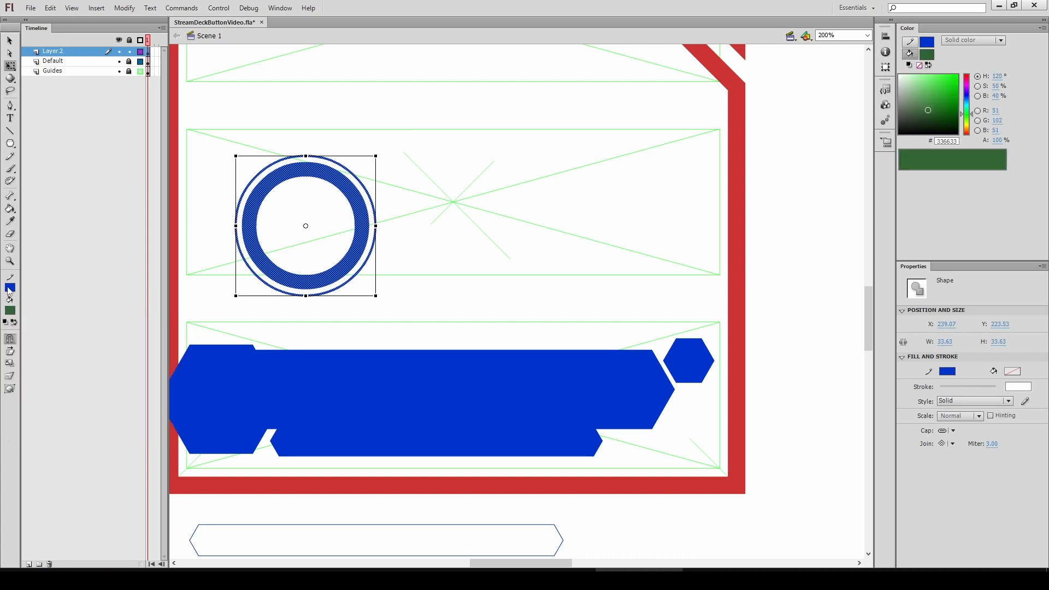
pyautogui.click(12, 284)
pyautogui.click(117, 319)
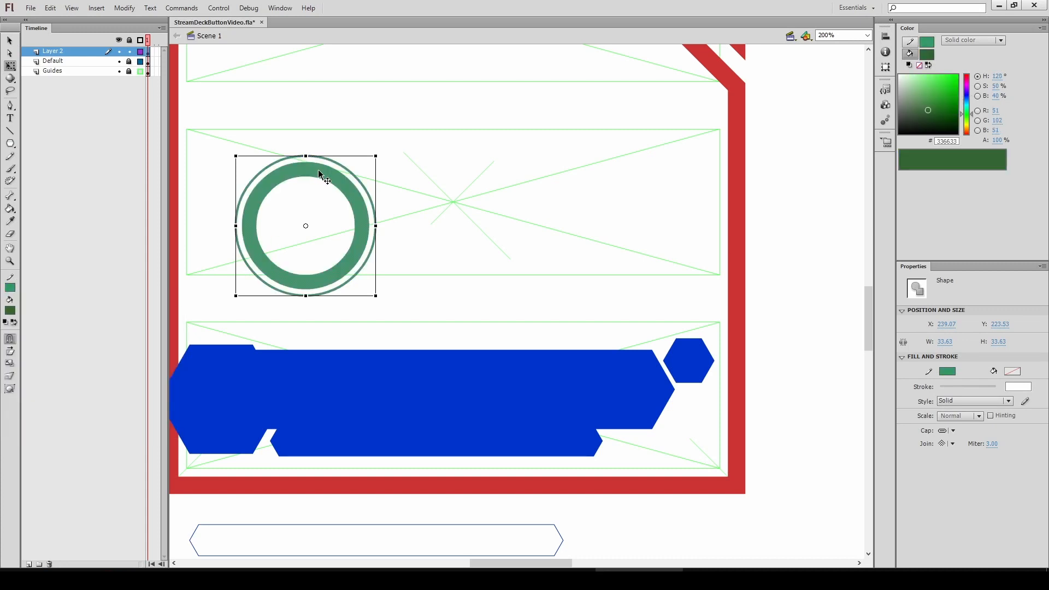
# Move the green ring down onto the banner, centring it over the banner's left hexagon
pyautogui.moveTo(320, 171); pyautogui.dragTo(277, 343)
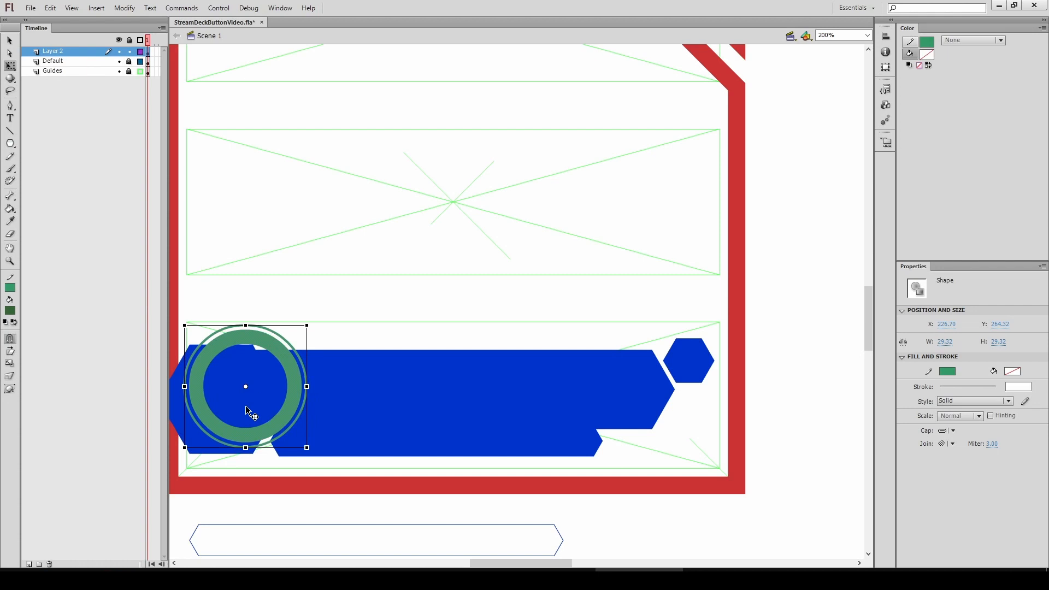
pyautogui.moveTo(245, 407); pyautogui.dragTo(307, 392)
pyautogui.keyDown('ctrl'); pyautogui.click(340, 349); pyautogui.keyUp('ctrl')
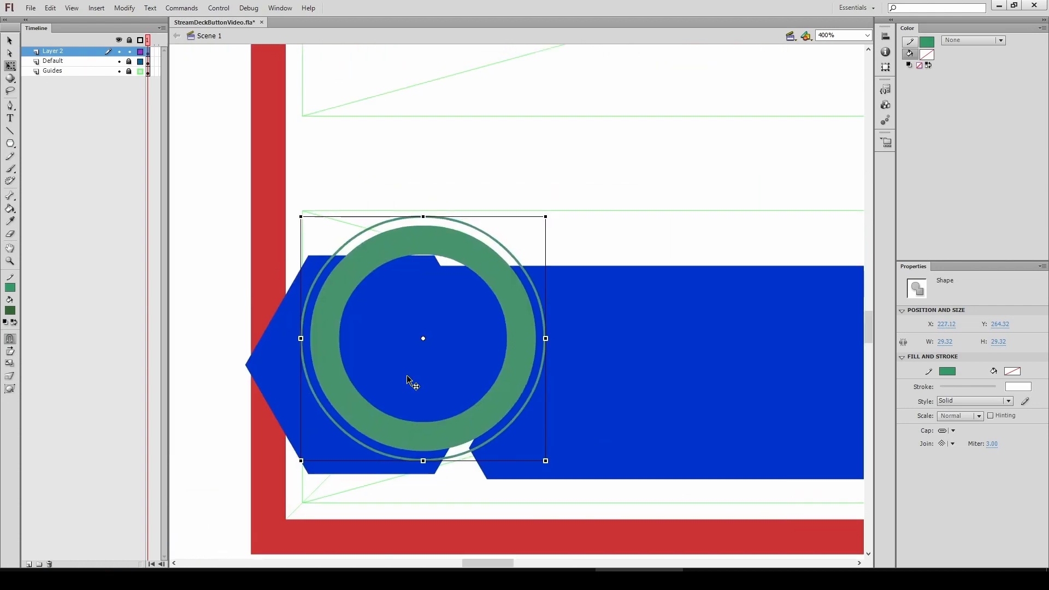
pyautogui.click(406, 373)
pyautogui.click(389, 248)
pyautogui.doubleClick(359, 260)
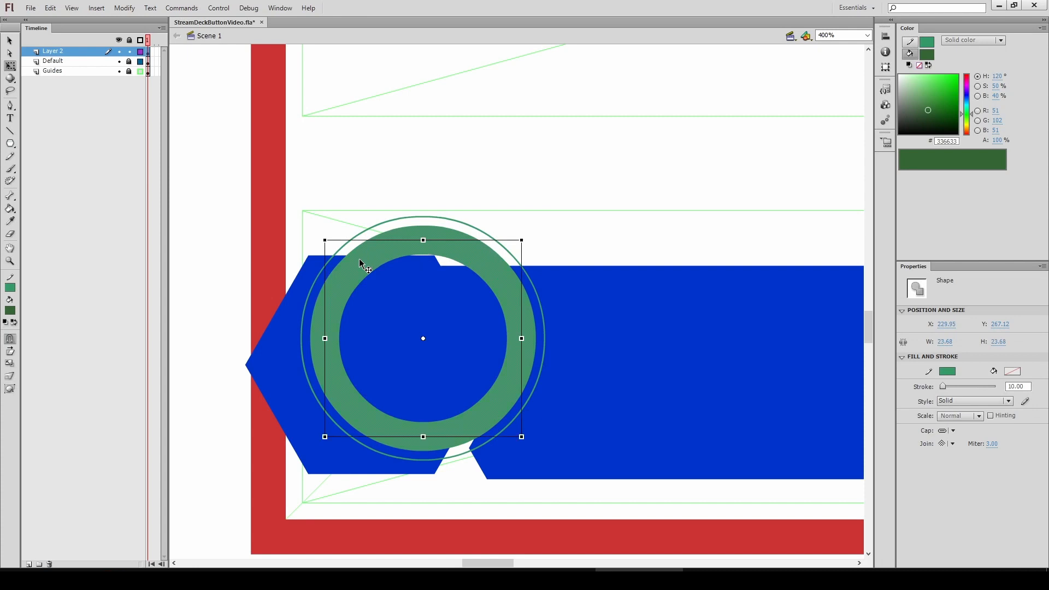
pyautogui.hotkey('ctrl', 'a')
pyautogui.moveTo(425, 268); pyautogui.dragTo(372, 323)
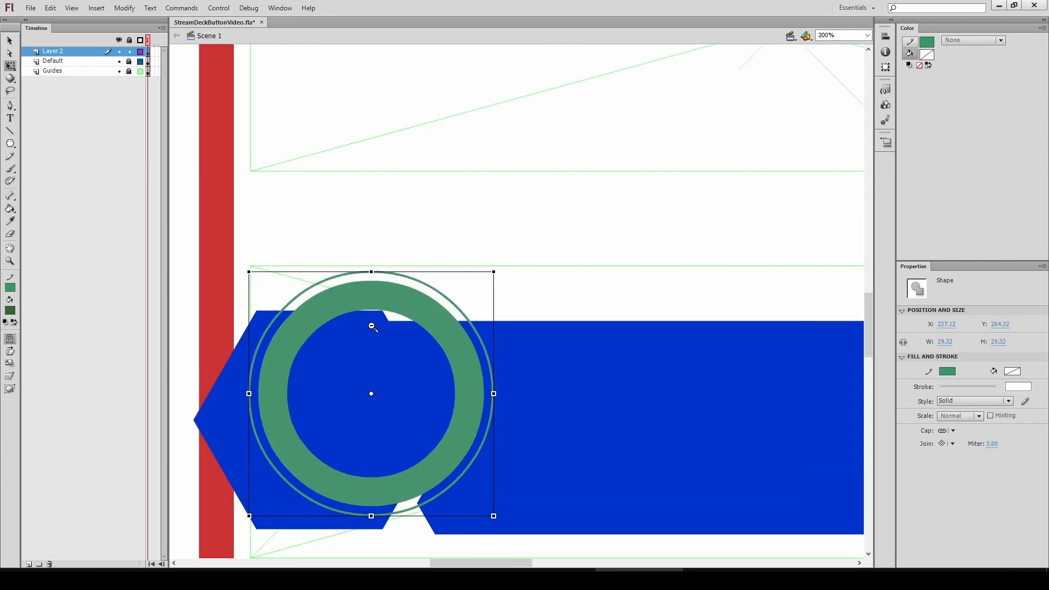
# Place a copy of the ring back in the upper placeholder
pyautogui.hotkey('ctrl', '-')
pyautogui.moveTo(438, 331); pyautogui.dragTo(511, 118)
pyautogui.moveTo(413, 237); pyautogui.dragTo(462, 295)
pyautogui.hotkey('ctrl', '=')
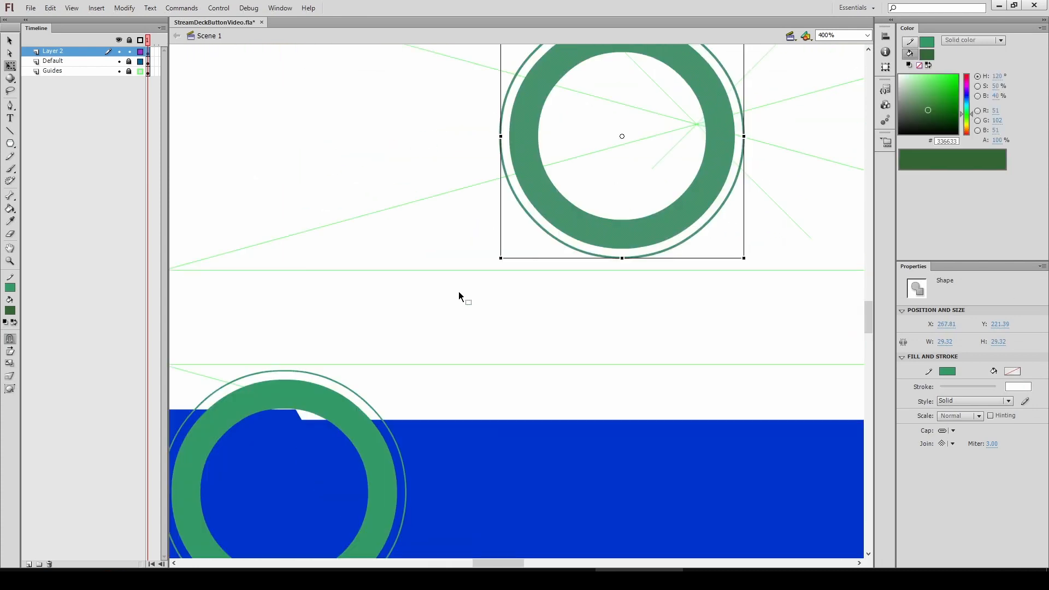
# Delete the blue banner fill inside and around the ring
pyautogui.press('a')
pyautogui.moveTo(303, 458); pyautogui.dragTo(320, 285)
pyautogui.press('v')
pyautogui.click(329, 295)
pyautogui.press('Delete')
pyautogui.click(403, 263)
pyautogui.press('Delete')
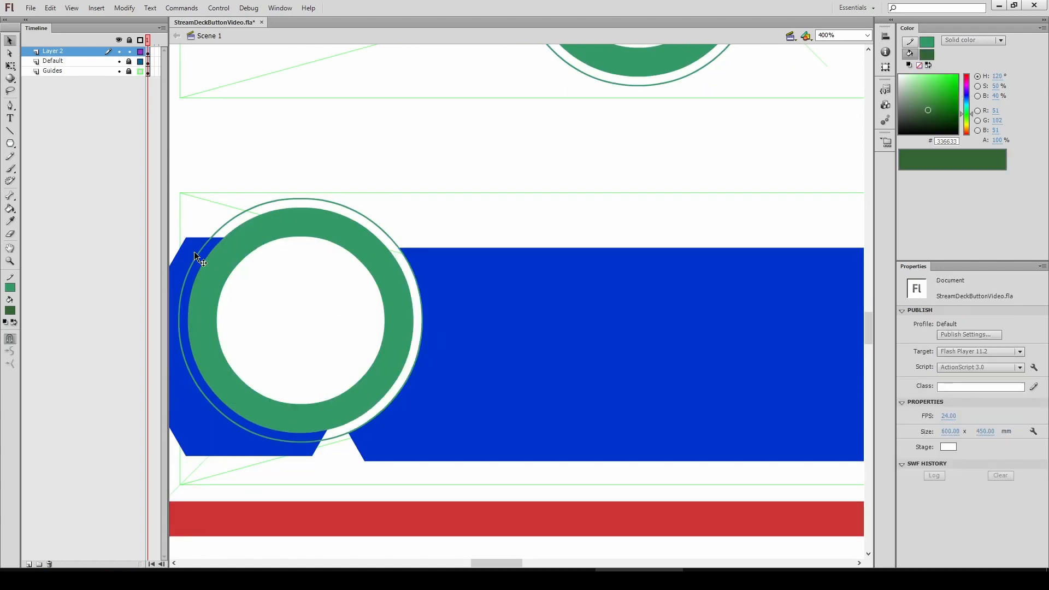
pyautogui.click(198, 258)
pyautogui.press('Delete')
pyautogui.doubleClick(215, 261)
pyautogui.click(214, 234)
pyautogui.press('Delete')
# Apply Expand Fill to the ring and recolour it with the banner's blue
pyautogui.moveTo(626, 58); pyautogui.dragTo(310, 427)
pyautogui.click(124, 9)
pyautogui.moveTo(135, 101)
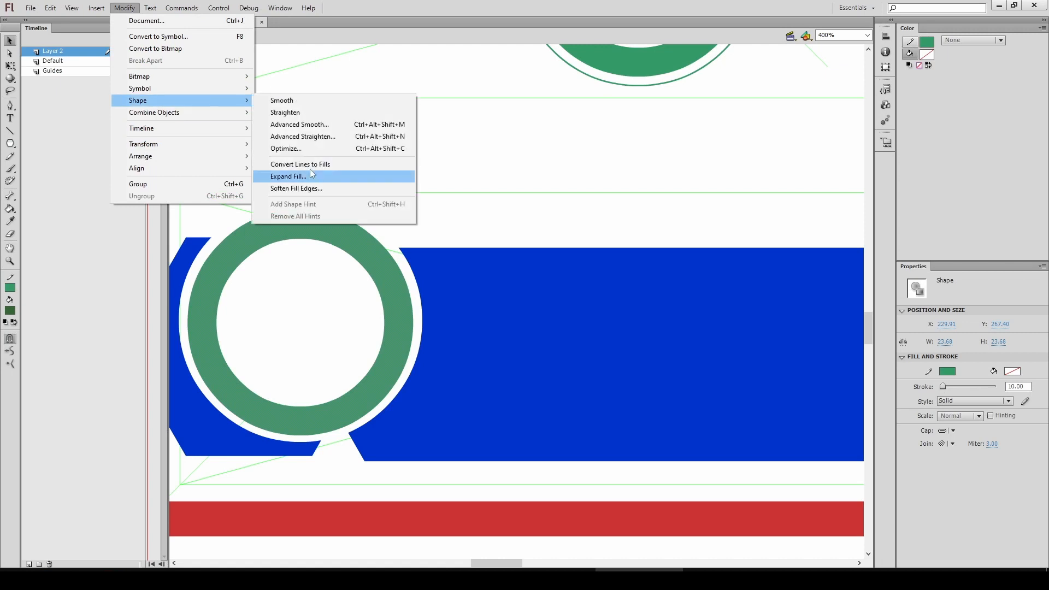
pyautogui.click(306, 165)
pyautogui.press('i')
pyautogui.click(431, 284)
pyautogui.keyDown('ctrl'); pyautogui.keyDown('alt'); pyautogui.click(428, 308); pyautogui.keyUp('alt'); pyautogui.keyUp('ctrl')
pyautogui.press('v')
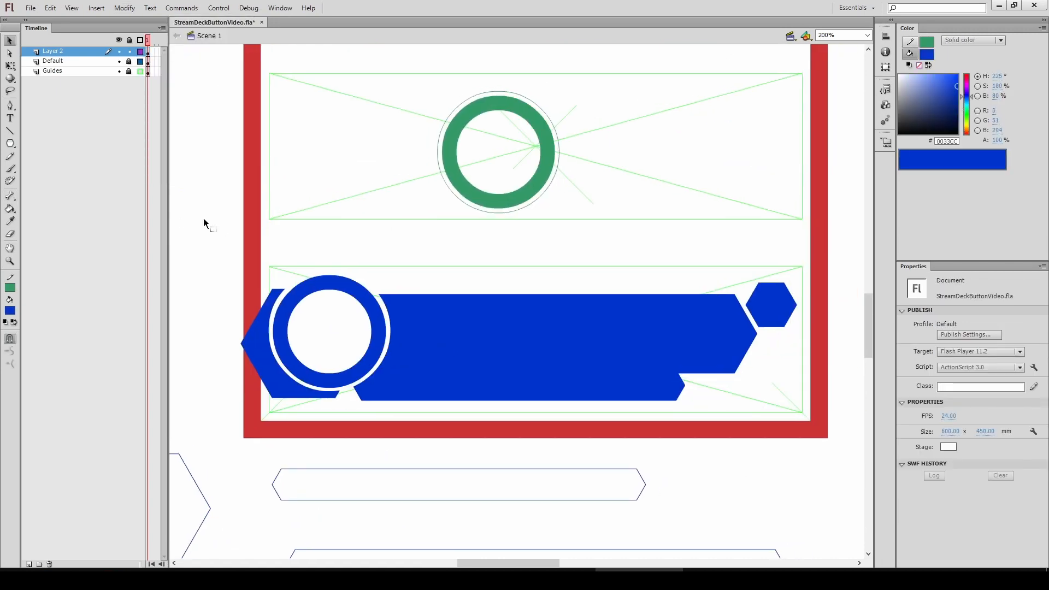
# Reposition the banner assembly within the lower placeholder and hide the guides layer
pyautogui.moveTo(203, 220); pyautogui.dragTo(819, 456)
pyautogui.click(527, 441)
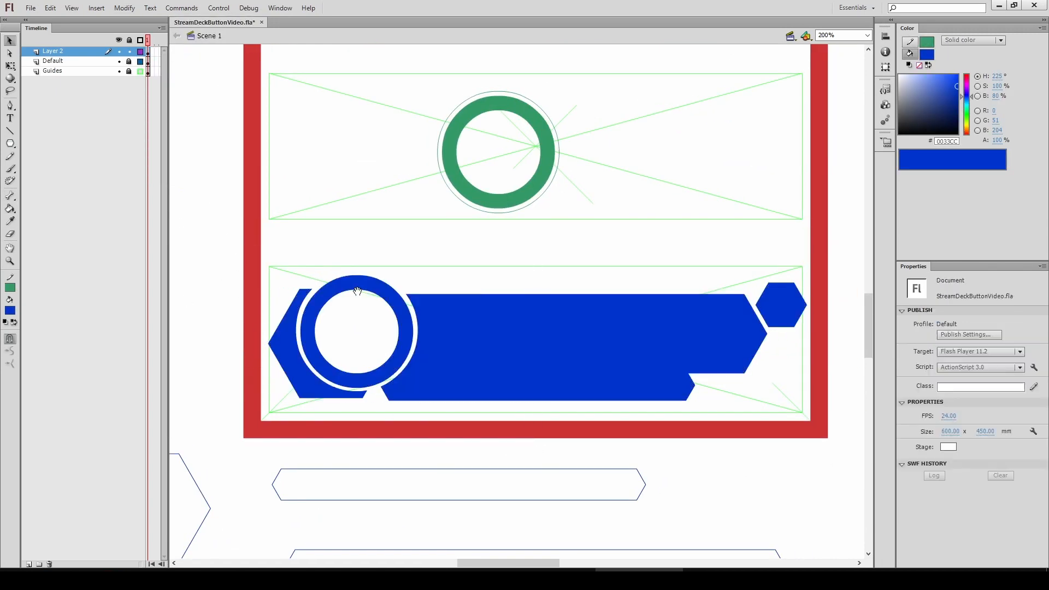
pyautogui.hotkey('ctrl', '1')
pyautogui.click(508, 279)
pyautogui.moveTo(504, 273); pyautogui.dragTo(264, 405)
pyautogui.click(383, 285)
pyautogui.moveTo(392, 276); pyautogui.dragTo(309, 284)
pyautogui.click(119, 71)
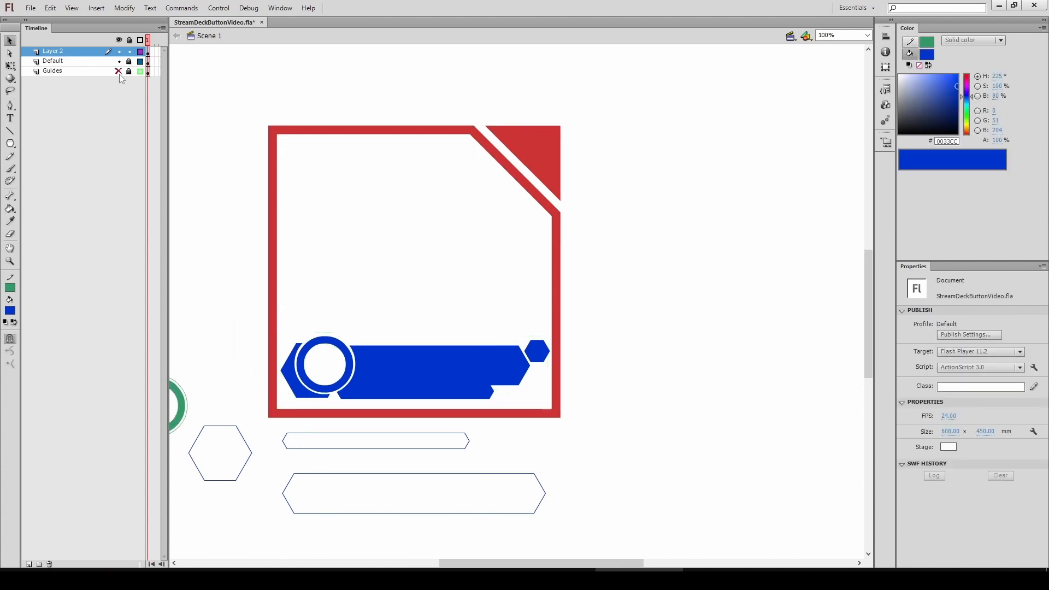
# Add a text block reading TESTING and set its font to Arial Bold
pyautogui.hotkey('ctrl', 'a')
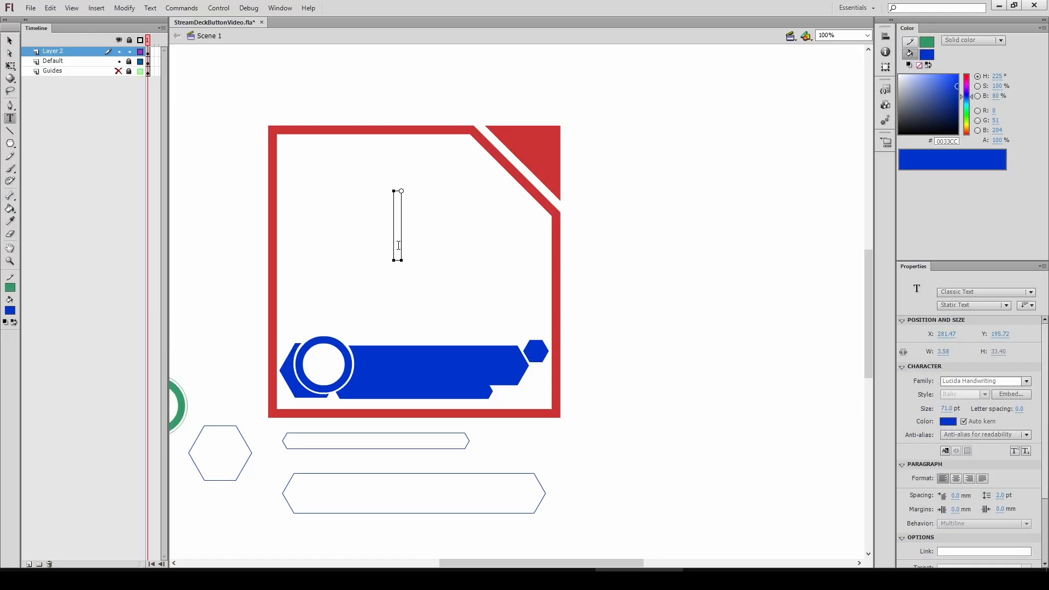
pyautogui.write('TESTING')
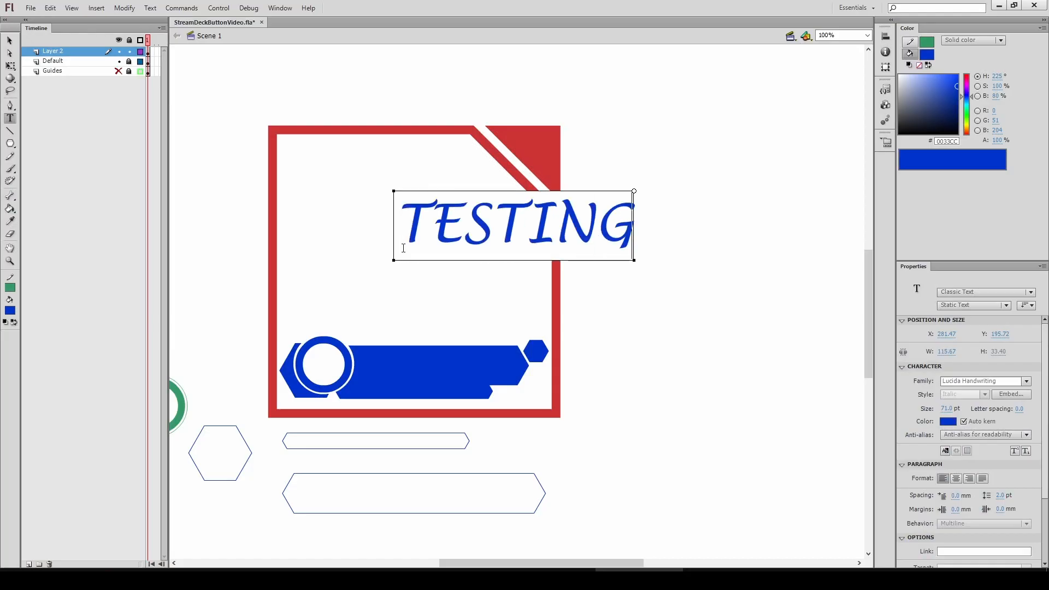
pyautogui.hotkey('ctrl', 'a')
pyautogui.click(1027, 381)
pyautogui.scroll(3, 1037, 453)
pyautogui.moveTo(1034, 449); pyautogui.dragTo(1035, 403)
pyautogui.click(895, 508)
pyautogui.click(986, 394)
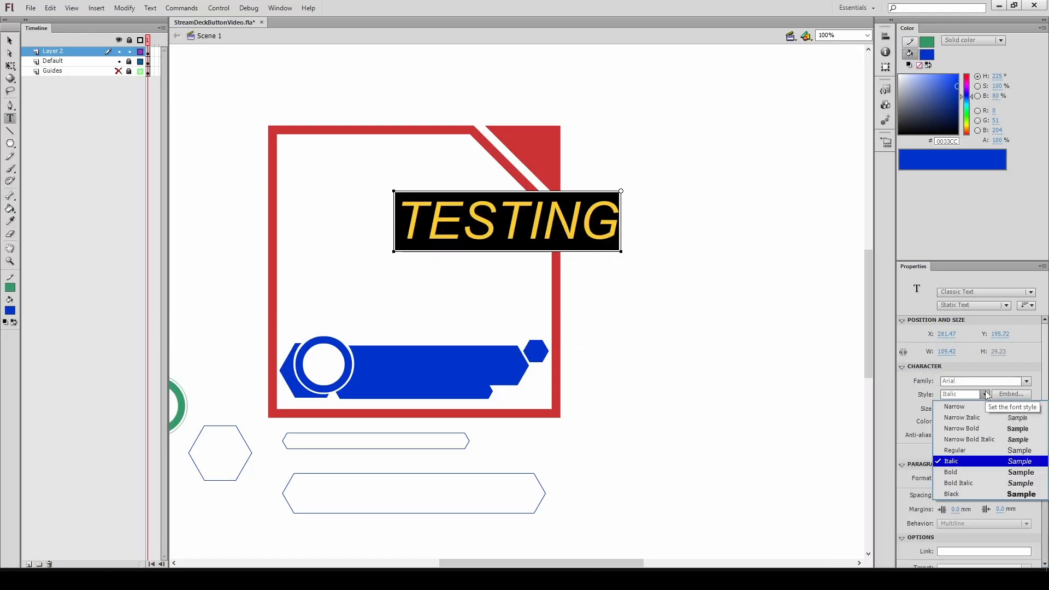
pyautogui.click(968, 470)
# Move the TESTING text into the middle placeholder and set its size to 73 pt
pyautogui.click(6, 43)
pyautogui.moveTo(477, 229); pyautogui.dragTo(378, 279)
pyautogui.click(119, 71)
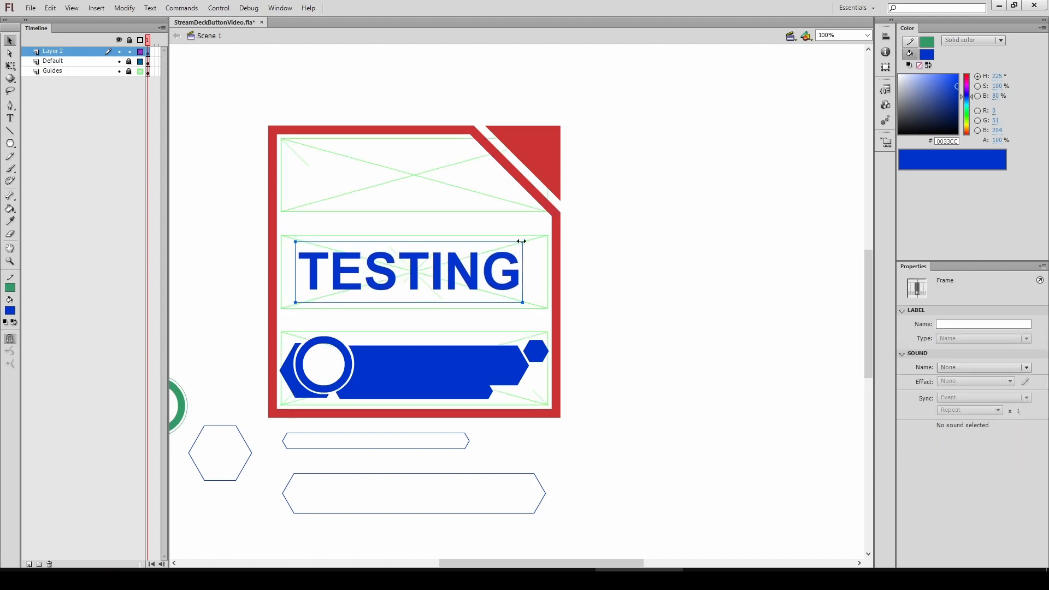
pyautogui.moveTo(523, 241); pyautogui.dragTo(529, 242)
pyautogui.moveTo(946, 408); pyautogui.dragTo(949, 408)
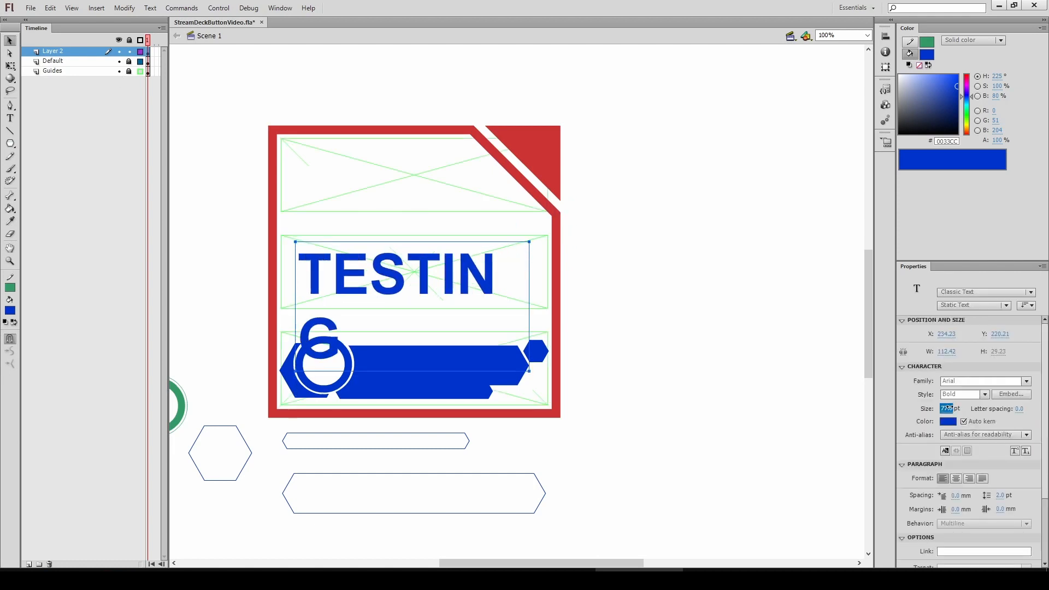
# Hide the guides and zoom out to review the whole design
pyautogui.press('q')
pyautogui.click(195, 241)
pyautogui.click(119, 71)
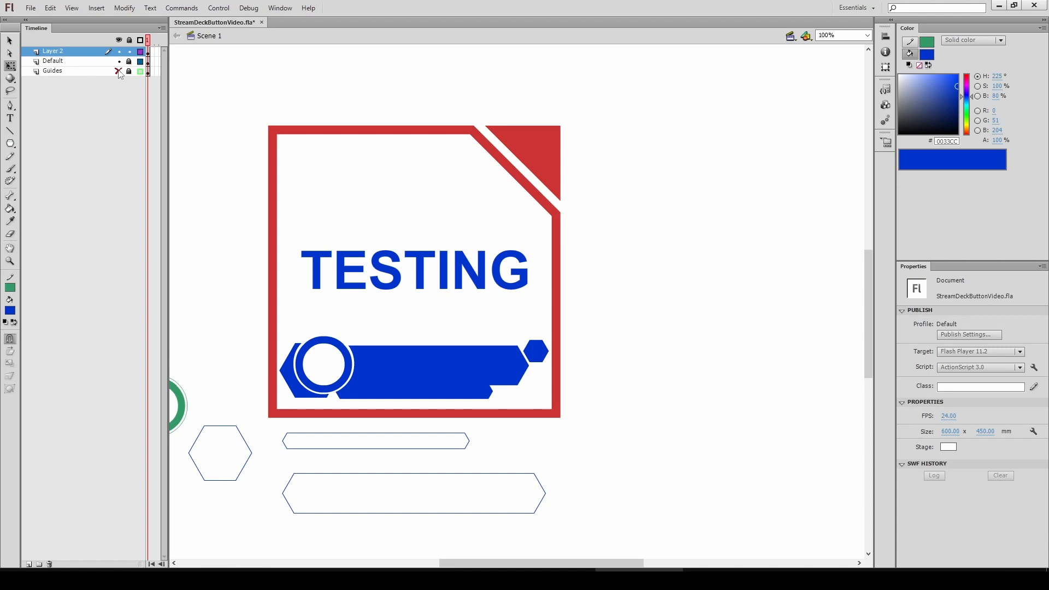
pyautogui.keyDown('alt'); pyautogui.click(411, 328); pyautogui.keyUp('alt')
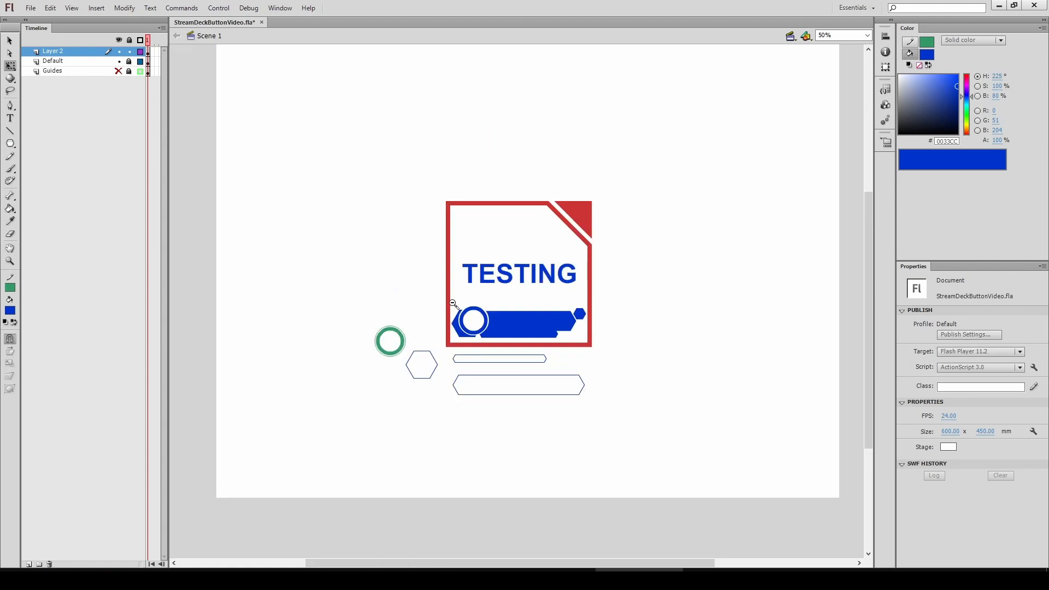
pyautogui.keyDown('alt'); pyautogui.click(455, 304); pyautogui.keyUp('alt')
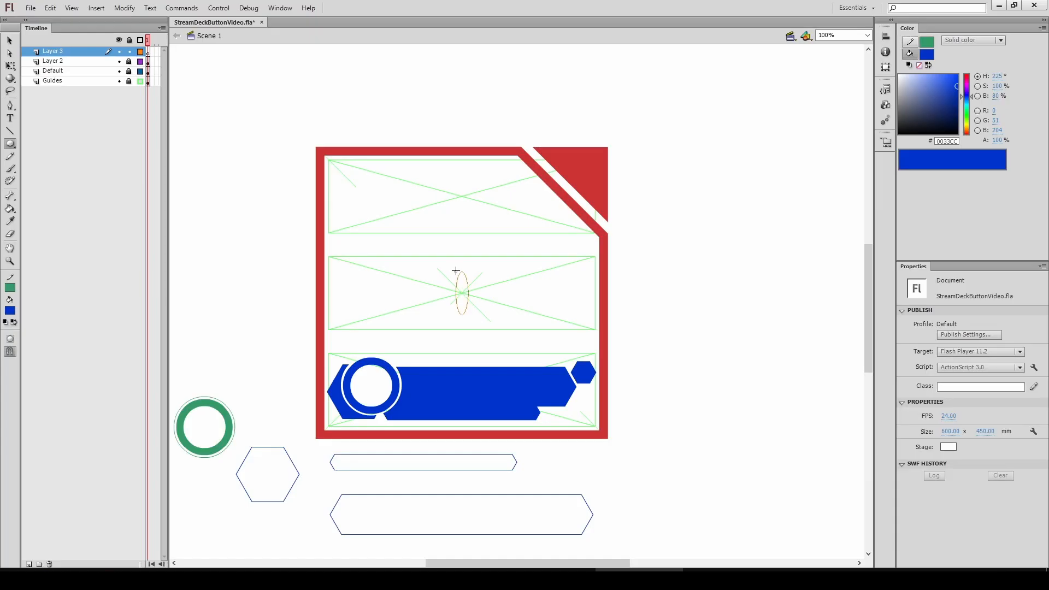
# Draw a green oval outline for a head on the new layer and nudge it upward
pyautogui.moveTo(455, 271); pyautogui.dragTo(521, 224)
pyautogui.press('v')
pyautogui.click(458, 251)
pyautogui.press('Delete')
pyautogui.hotkey('ctrl', 'a')
pyautogui.hotkey('shift', 'Up')
pyautogui.hotkey('shift', 'Up')
pyautogui.hotkey('shift', 'Up')
pyautogui.hotkey('shift', 'Up')
pyautogui.hotkey('shift', 'Up')
pyautogui.hotkey('shift', 'Up')
pyautogui.hotkey('shift', 'Up')
pyautogui.hotkey('shift', 'Up')
pyautogui.hotkey('shift', 'Up')
pyautogui.hotkey('shift', 'Up')
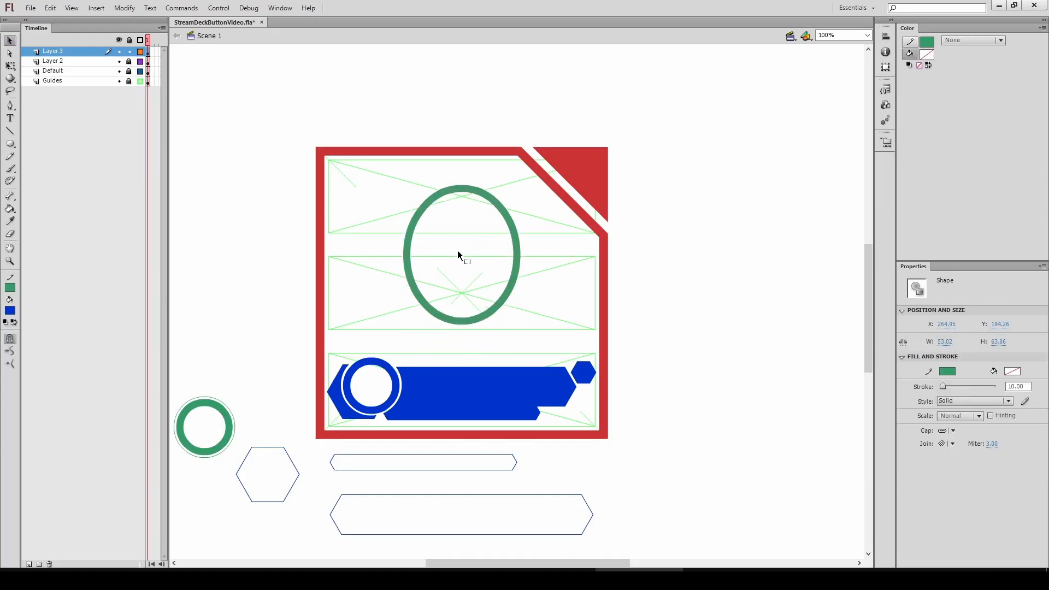
# Delete the oval's left half and reshape the remaining arc as the head's right side
pyautogui.hotkey('ctrl', '=')
pyautogui.press('n')
pyautogui.moveTo(439, 416)
pyautogui.mouseDown()
pyautogui.moveTo(424, 155)
pyautogui.moveTo(440, 530)
pyautogui.mouseUp()
pyautogui.hotkey('ctrl', 'z')
pyautogui.hotkey('ctrl', 'z')
pyautogui.press('v')
pyautogui.click(420, 176)
pyautogui.press('Delete')
pyautogui.moveTo(451, 334); pyautogui.dragTo(345, 227)
# Draw a neck line below the head arc and bend it into a curve
pyautogui.press('n')
pyautogui.moveTo(398, 304)
pyautogui.mouseDown()
pyautogui.moveTo(382, 411)
pyautogui.moveTo(385, 400)
pyautogui.mouseUp()
pyautogui.press('v')
pyautogui.moveTo(390, 356); pyautogui.dragTo(376, 356)
# Add a small oval ear to the head outline and trim away its inner segment
pyautogui.press('o')
pyautogui.moveTo(327, 155); pyautogui.dragTo(368, 239)
pyautogui.press('v')
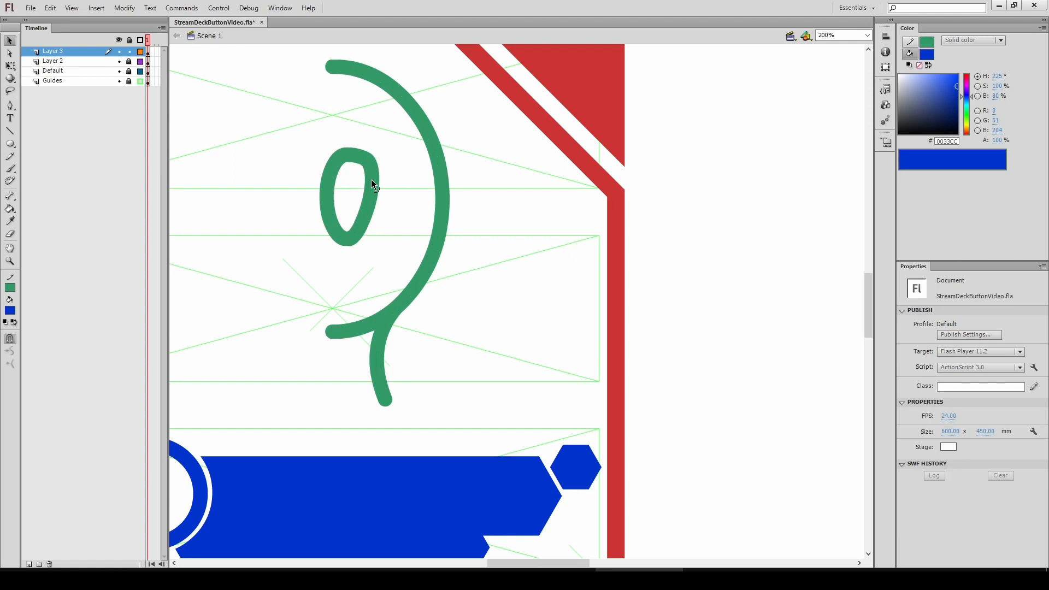
pyautogui.moveTo(372, 179); pyautogui.dragTo(419, 204)
pyautogui.click(419, 205)
pyautogui.press('Delete')
pyautogui.click(442, 201)
pyautogui.press('Delete')
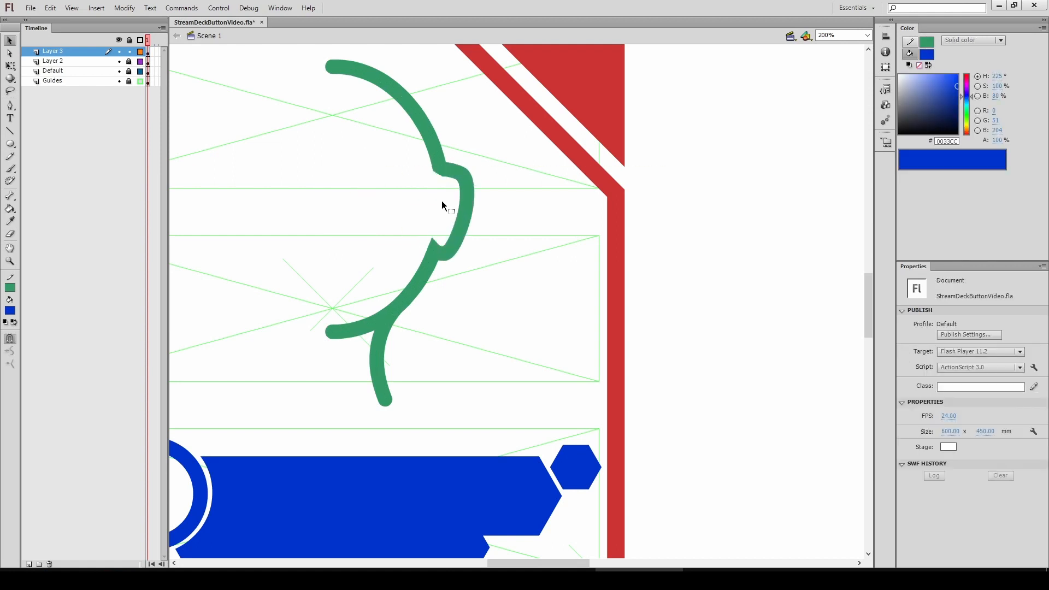
# Draw a shoulder line from the neck down to the banner and curve it
pyautogui.press('n')
pyautogui.moveTo(385, 369)
pyautogui.mouseDown()
pyautogui.moveTo(469, 391)
pyautogui.moveTo(539, 475)
pyautogui.mouseUp()
pyautogui.press('v')
pyautogui.moveTo(435, 384); pyautogui.dragTo(436, 377)
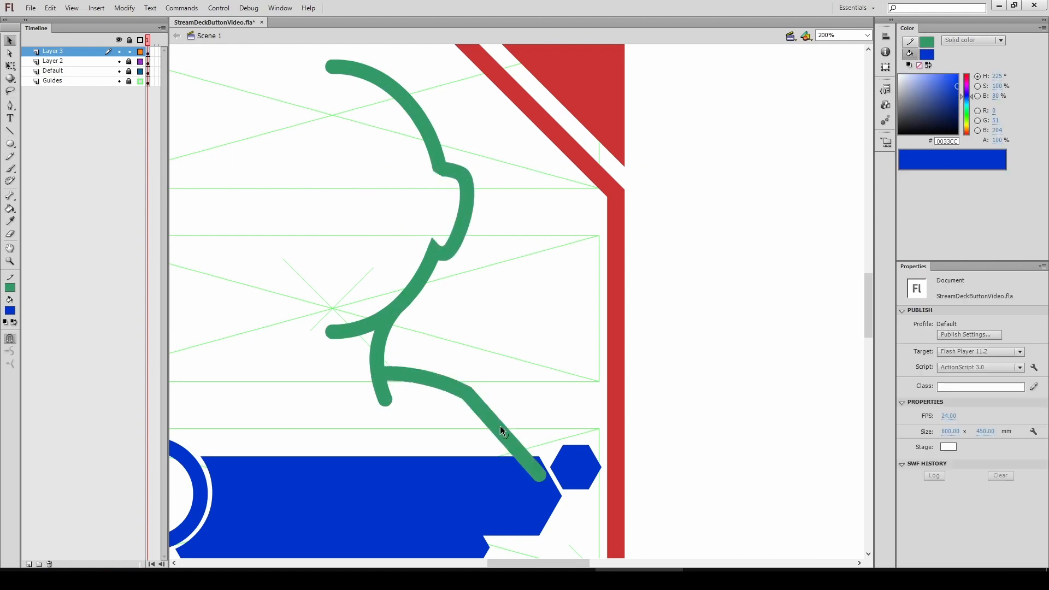
pyautogui.moveTo(500, 425); pyautogui.dragTo(510, 419)
pyautogui.moveTo(540, 475); pyautogui.dragTo(515, 479)
pyautogui.hotkey('ctrl', 'z')
pyautogui.hotkey('ctrl', 'z')
pyautogui.moveTo(468, 392); pyautogui.dragTo(483, 395)
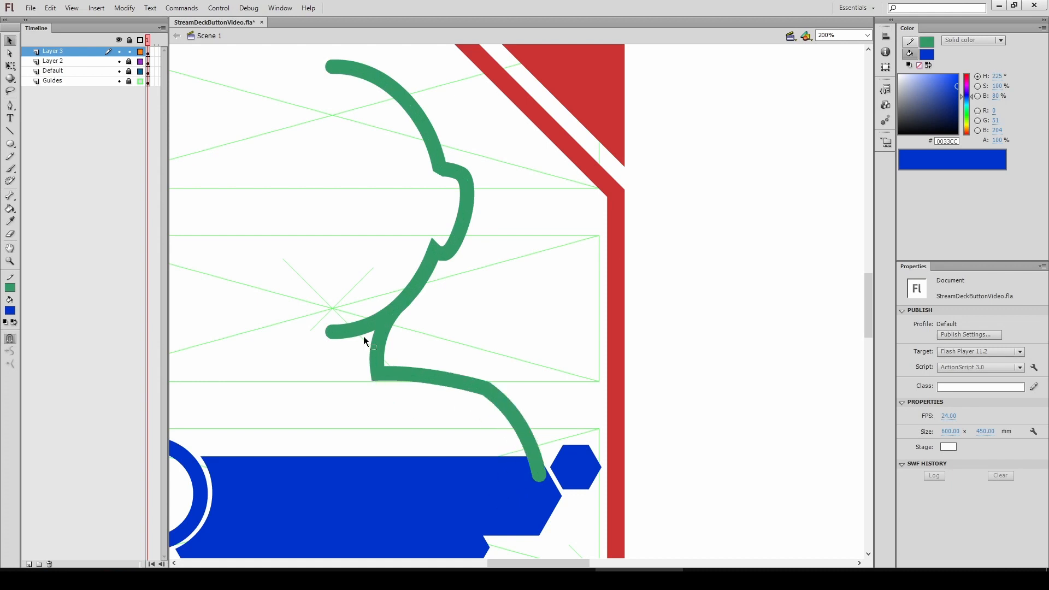
# Duplicate the half silhouette, flip it horizontally and align it to complete the figure
pyautogui.doubleClick(378, 334)
pyautogui.hotkey('ctrl', '1')
pyautogui.keyDown('alt'); pyautogui.moveTo(518, 275); pyautogui.dragTo(379, 274); pyautogui.keyUp('alt')
pyautogui.click(124, 8)
pyautogui.moveTo(175, 145)
pyautogui.click(307, 260)
pyautogui.moveTo(456, 150); pyautogui.dragTo(493, 150)
pyautogui.keyDown('ctrl'); pyautogui.click(495, 212); pyautogui.keyUp('ctrl')
pyautogui.keyDown('ctrl'); pyautogui.keyDown('shift'); pyautogui.click(521, 312); pyautogui.keyUp('shift'); pyautogui.keyUp('ctrl')
pyautogui.doubleClick(514, 365)
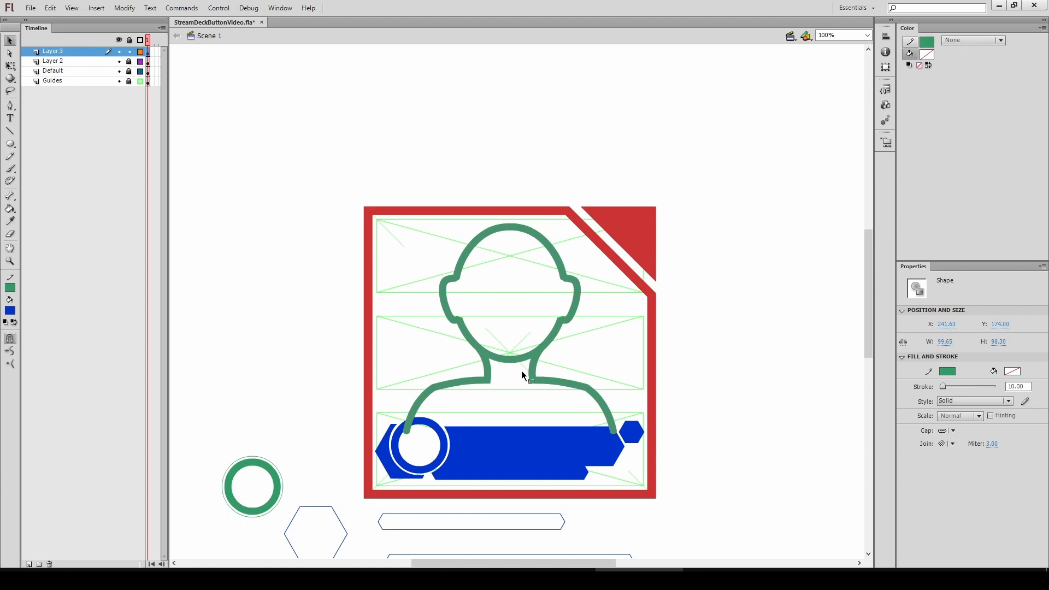
pyautogui.click(514, 366)
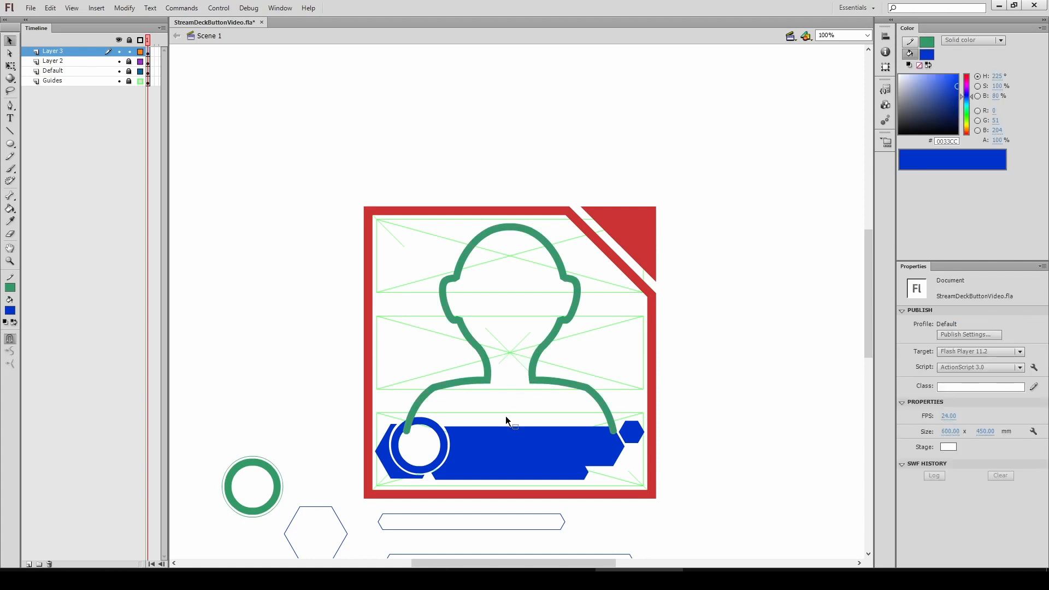
# Refine the head outline curves and draw a vertical centre line through the silhouette
pyautogui.hotkey('ctrl', '=')
pyautogui.moveTo(476, 260); pyautogui.dragTo(474, 257)
pyautogui.moveTo(475, 263); pyautogui.dragTo(440, 395)
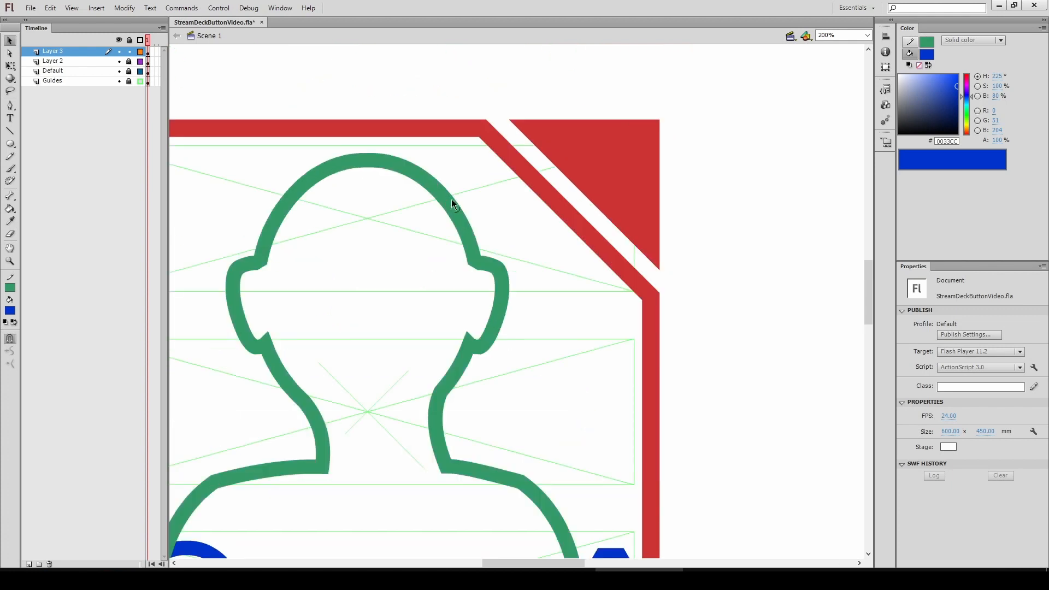
pyautogui.moveTo(451, 199); pyautogui.dragTo(448, 194)
pyautogui.moveTo(465, 382); pyautogui.dragTo(463, 282)
pyautogui.moveTo(523, 385); pyautogui.dragTo(558, 435)
pyautogui.press('n')
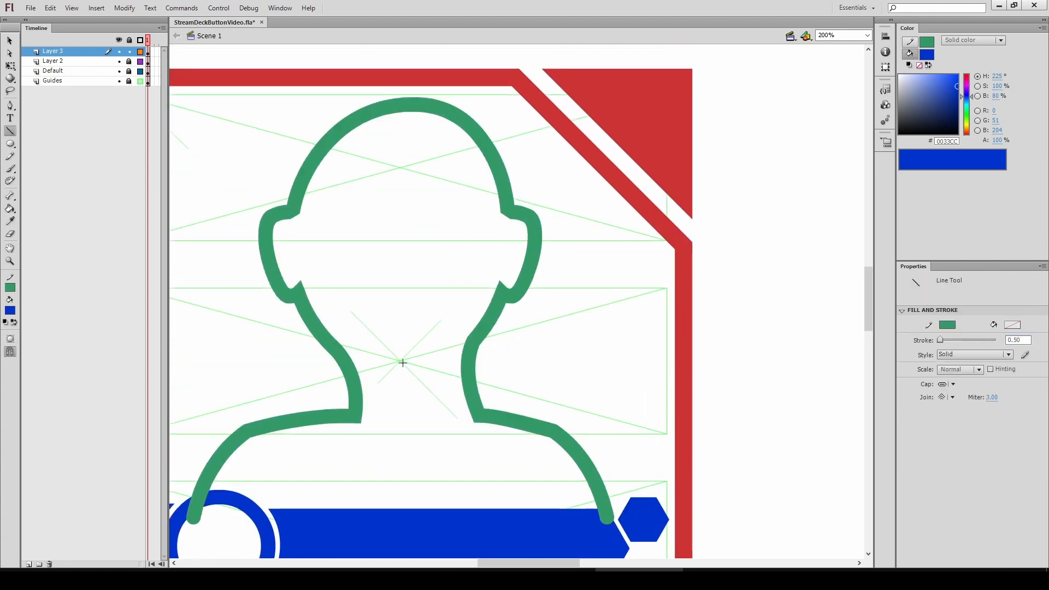
pyautogui.moveTo(403, 363); pyautogui.dragTo(402, 68)
pyautogui.moveTo(401, 361)
pyautogui.mouseDown()
pyautogui.moveTo(382, 187)
pyautogui.moveTo(382, 401)
pyautogui.mouseUp()
# Replace the silhouette's left half with a horizontally flipped copy of the right half aligned to the centre line
pyautogui.hotkey('ctrl', '-')
pyautogui.press('v')
pyautogui.click(485, 145)
pyautogui.press('Delete')
pyautogui.moveTo(524, 135)
pyautogui.mouseDown()
pyautogui.moveTo(387, 151)
pyautogui.moveTo(502, 142)
pyautogui.moveTo(287, 138)
pyautogui.mouseUp()
pyautogui.hotkey('ctrl', 'z')
pyautogui.doubleClick(536, 139)
pyautogui.click(124, 8)
pyautogui.moveTo(202, 146)
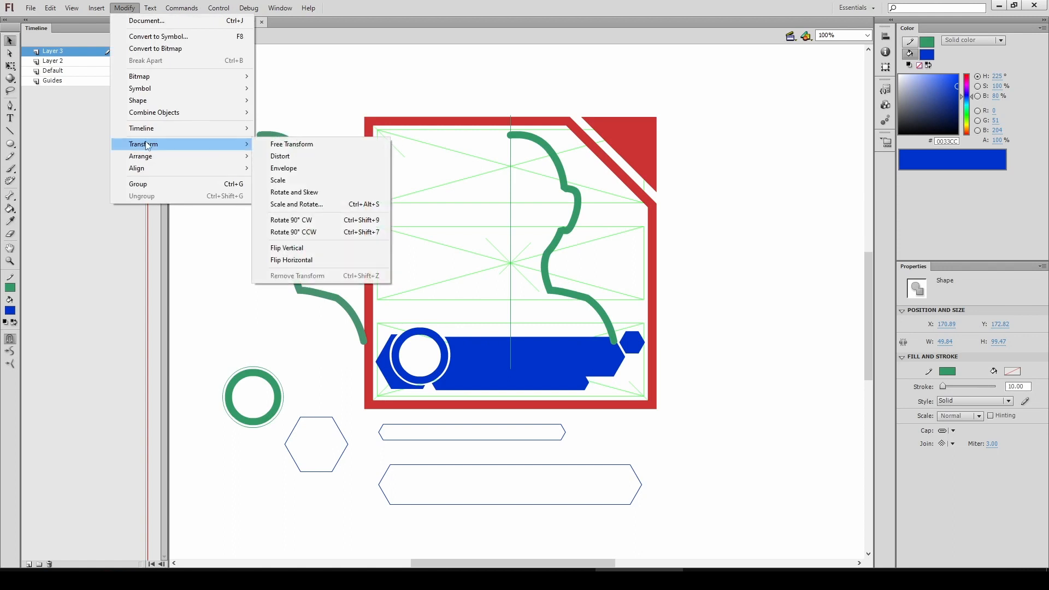
pyautogui.click(291, 260)
pyautogui.moveTo(363, 138); pyautogui.dragTo(504, 138)
# Delete a stray segment where the two halves meet at the top of the head
pyautogui.press('z')
pyautogui.click(422, 236)
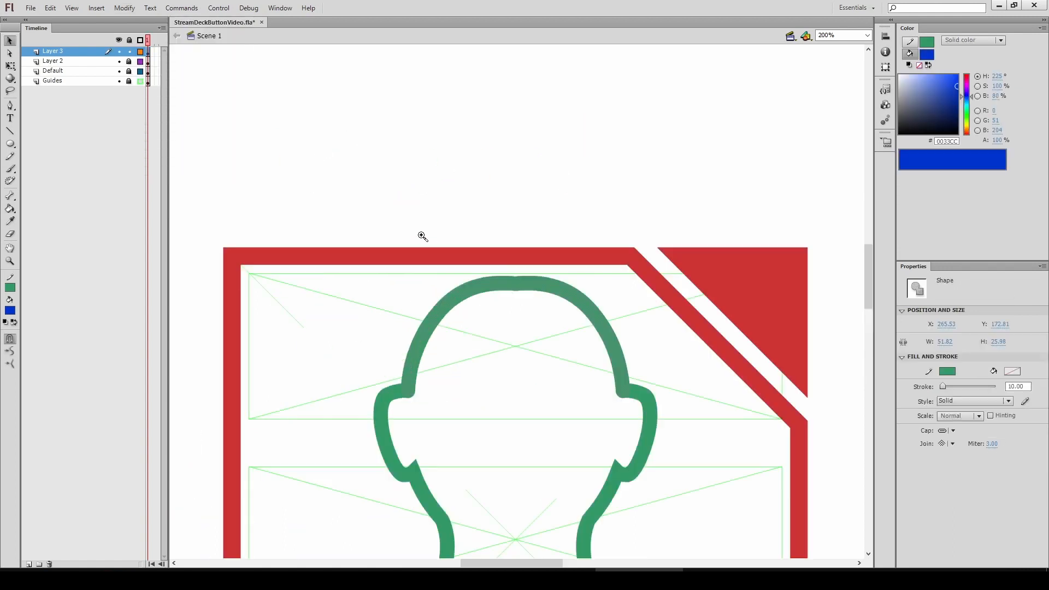
pyautogui.click(422, 236)
pyautogui.click(431, 232)
pyautogui.press('a')
pyautogui.click(435, 230)
pyautogui.press('Delete')
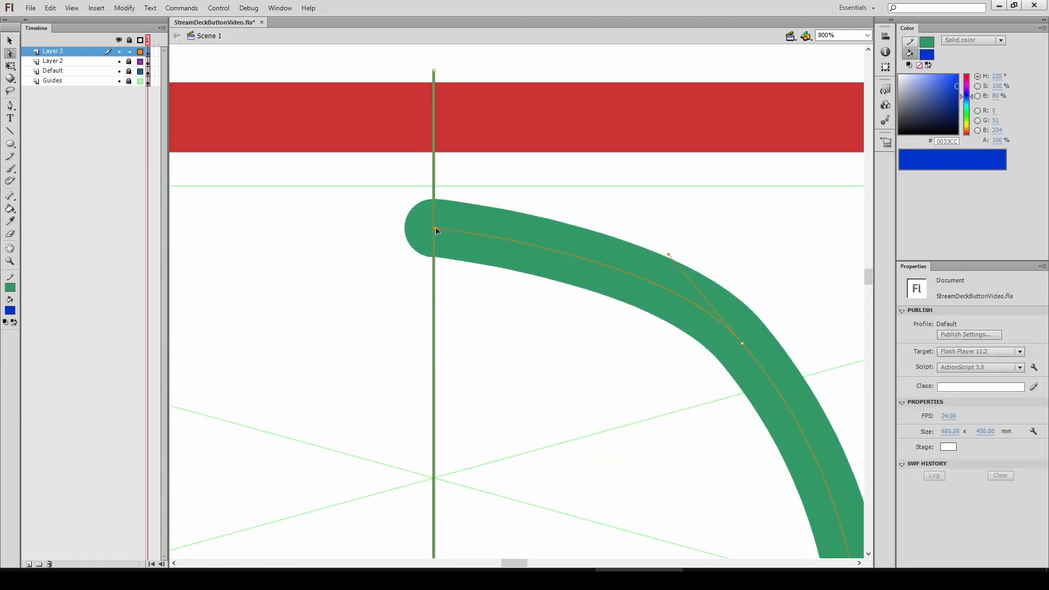
# Mirror the right half into place as the left half again and remove the centre line
pyautogui.hotkey('ctrl', '-')
pyautogui.hotkey('ctrl', '-')
pyautogui.press('v')
pyautogui.doubleClick(519, 182)
pyautogui.hotkey('ctrl', '-')
pyautogui.click(124, 8)
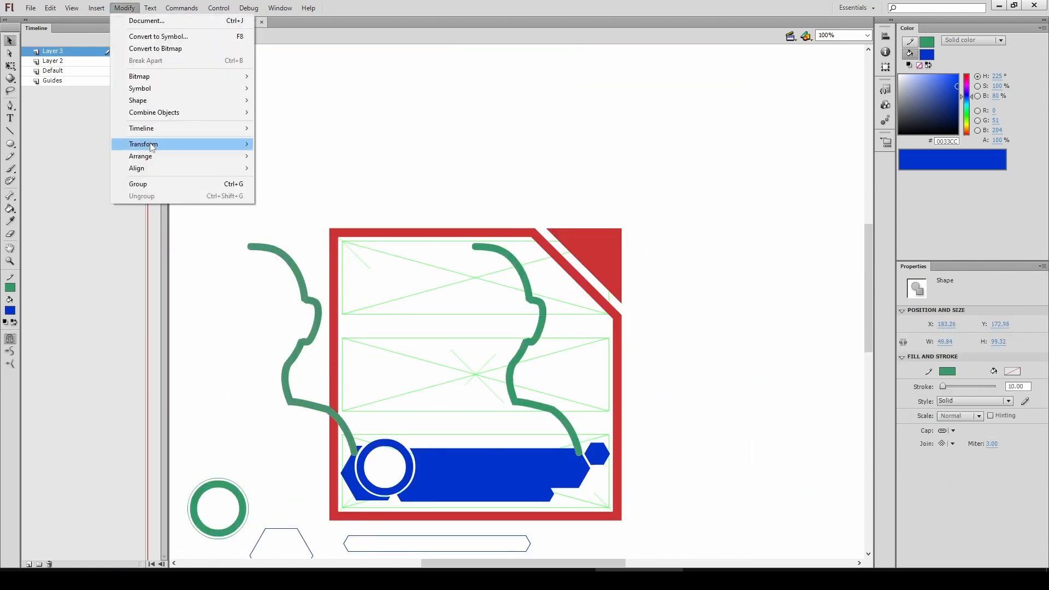
pyautogui.click(290, 261)
pyautogui.moveTo(290, 261); pyautogui.dragTo(568, 232)
pyautogui.press('Delete')
# Set the silhouette outline to a thin 0.50 stroke
pyautogui.click(974, 401)
pyautogui.hotkey('ctrl', '-')
pyautogui.press('Escape')
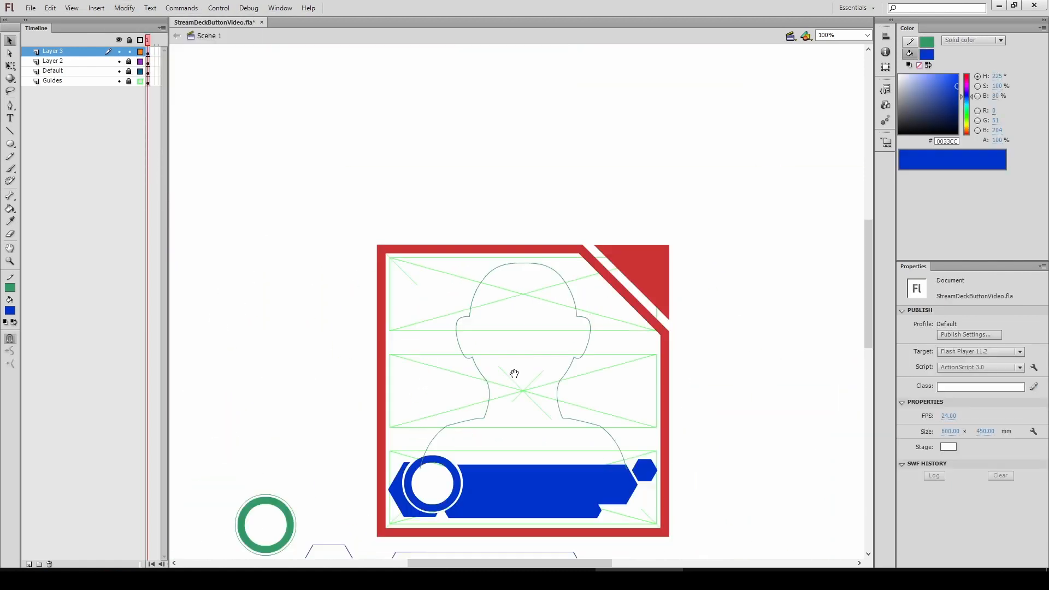
pyautogui.moveTo(514, 374); pyautogui.dragTo(447, 334)
pyautogui.hotkey('ctrl', 'z')
# Inspect the silhouette's anchor points up close
pyautogui.press('q')
pyautogui.hotkey('ctrl', '=')
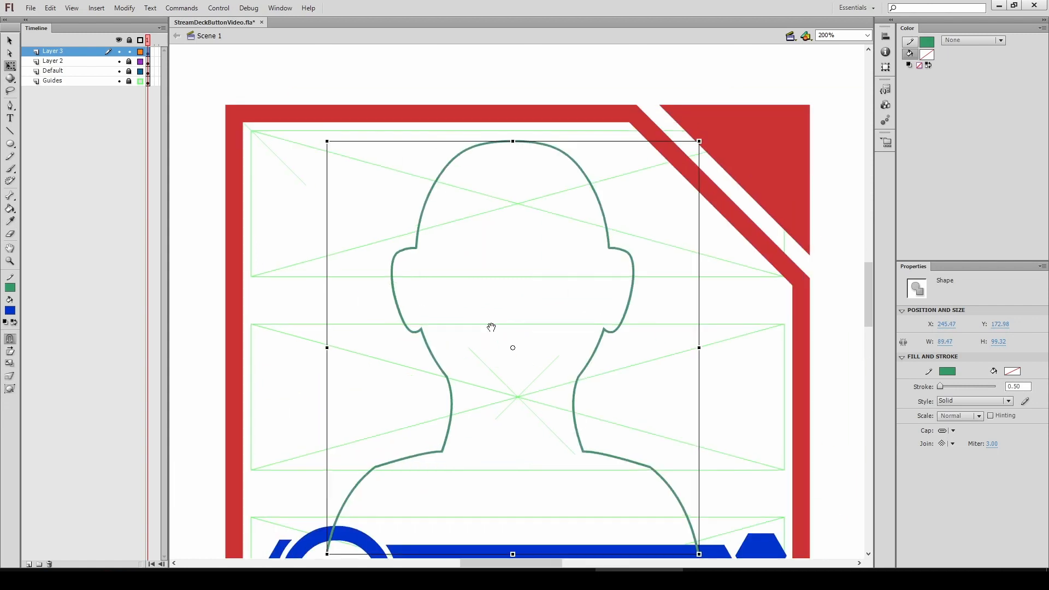
pyautogui.press('a')
pyautogui.hscroll(1, 491, 327)
pyautogui.scroll(-3, 356, 356)
pyautogui.scroll(3, 412, 375)
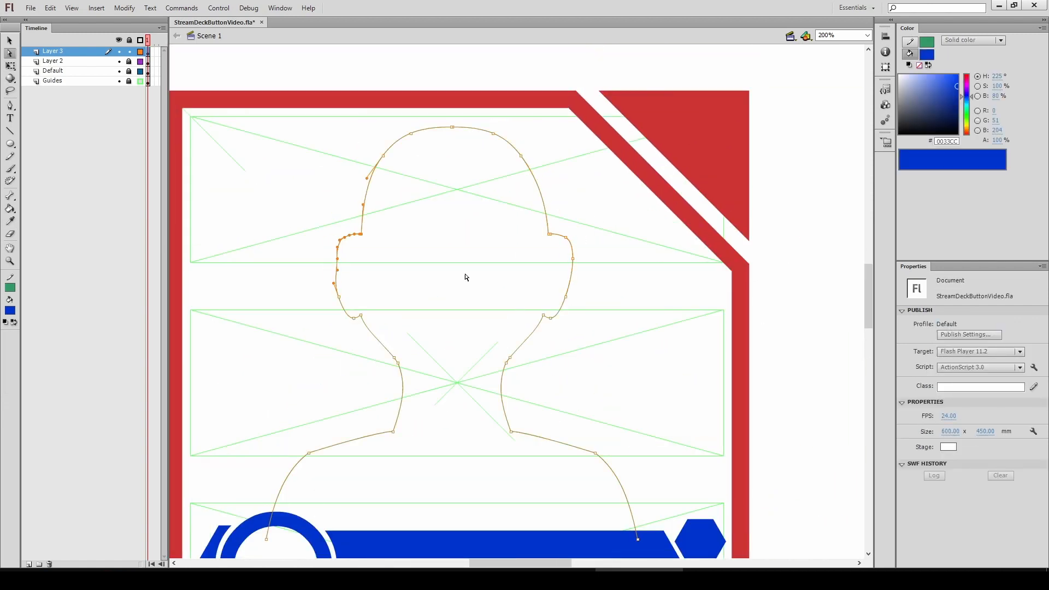
pyautogui.press('z')
pyautogui.hotkey('ctrl', '-')
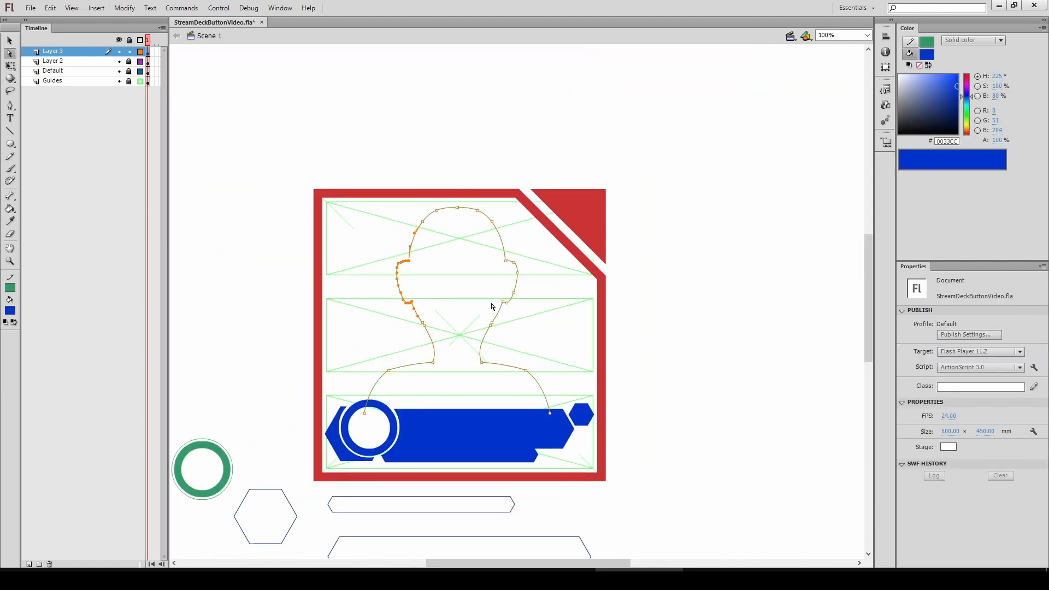
# Undo the last two changes, select the whole silhouette outline and set its stroke to 10
pyautogui.hotkey('ctrl', 'z')
pyautogui.hotkey('ctrl', 'z')
pyautogui.press('v')
pyautogui.hotkey('ctrl', 'a')
pyautogui.click(1016, 387)
pyautogui.write('10')
pyautogui.press('Return')
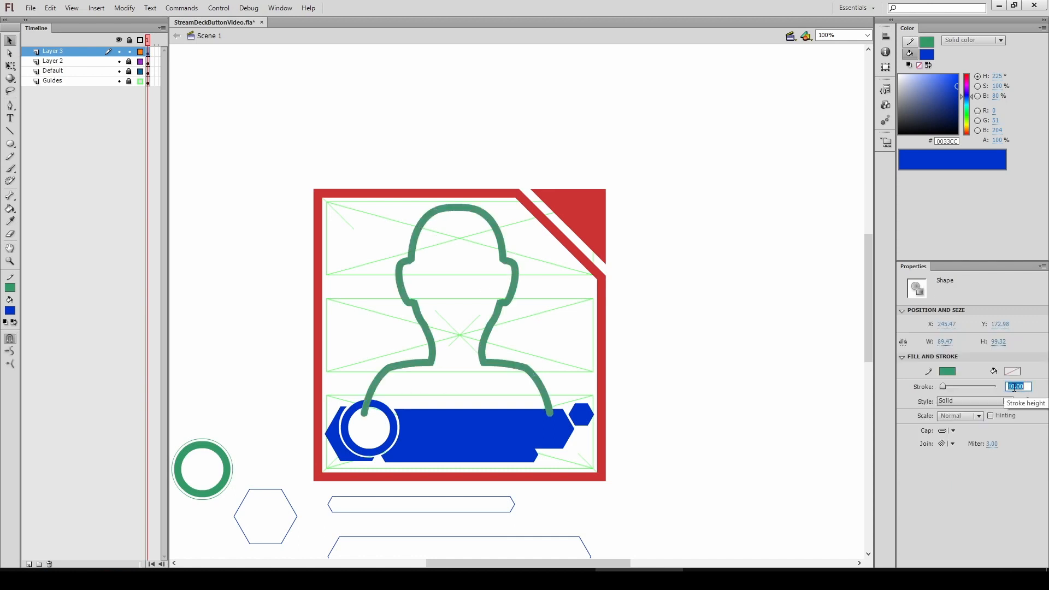
# Select the thick silhouette outline and convert its lines to a filled shape
pyautogui.click(667, 265)
pyautogui.hotkey('ctrl', '=')
pyautogui.moveTo(385, 387); pyautogui.dragTo(455, 333)
pyautogui.hotkey('ctrl', '-')
pyautogui.doubleClick(442, 313)
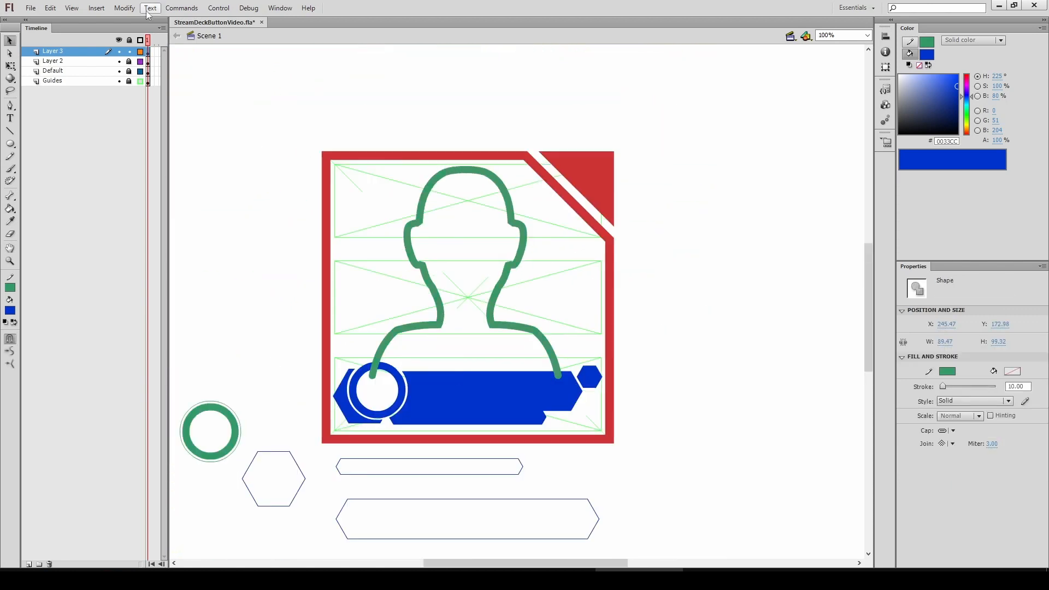
pyautogui.click(151, 8)
pyautogui.moveTo(124, 9)
pyautogui.moveTo(134, 101)
pyautogui.click(290, 166)
# Delete the silhouette's lower ends overlapping the banner and make the outline blue
pyautogui.moveTo(297, 409); pyautogui.dragTo(582, 365)
pyautogui.press('Delete')
pyautogui.moveTo(451, 356); pyautogui.dragTo(428, 382)
pyautogui.click(454, 363)
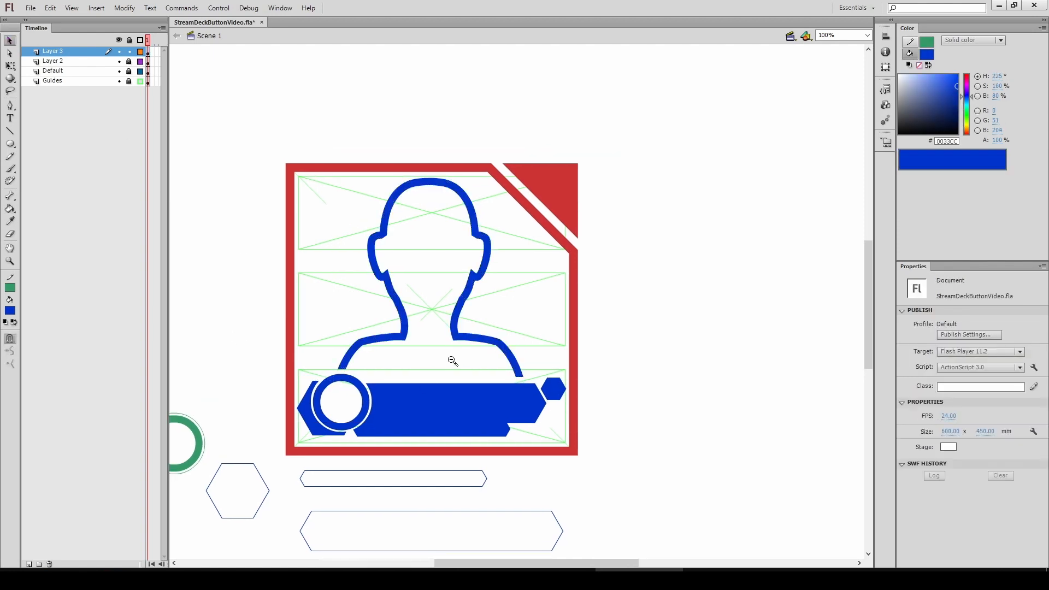
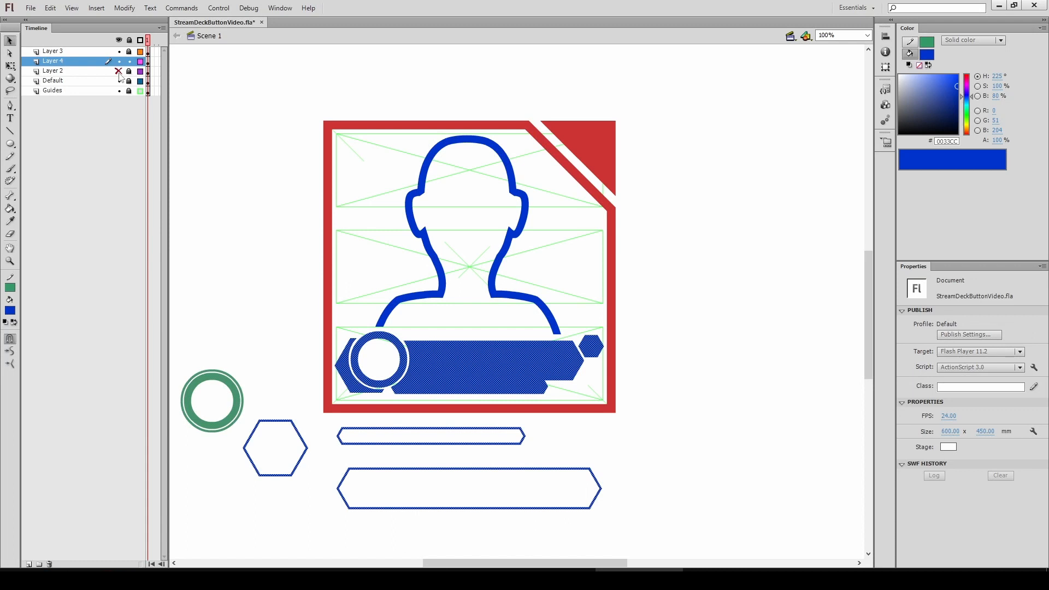
# Recolour the lower-third banner fill to pink #FF3399 and zoom in on the banner
pyautogui.click(10, 313)
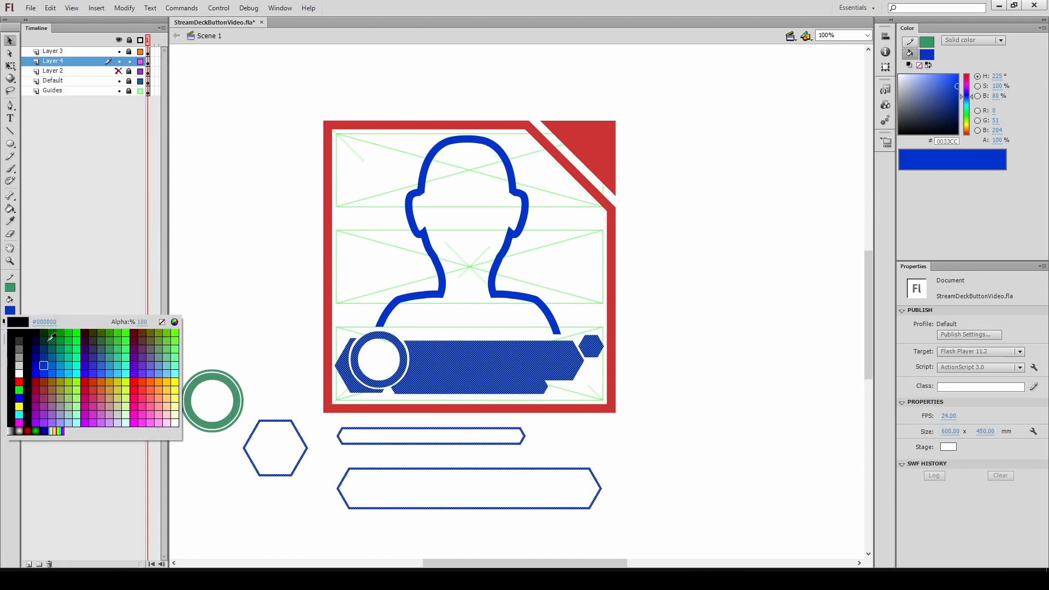
pyautogui.click(94, 388)
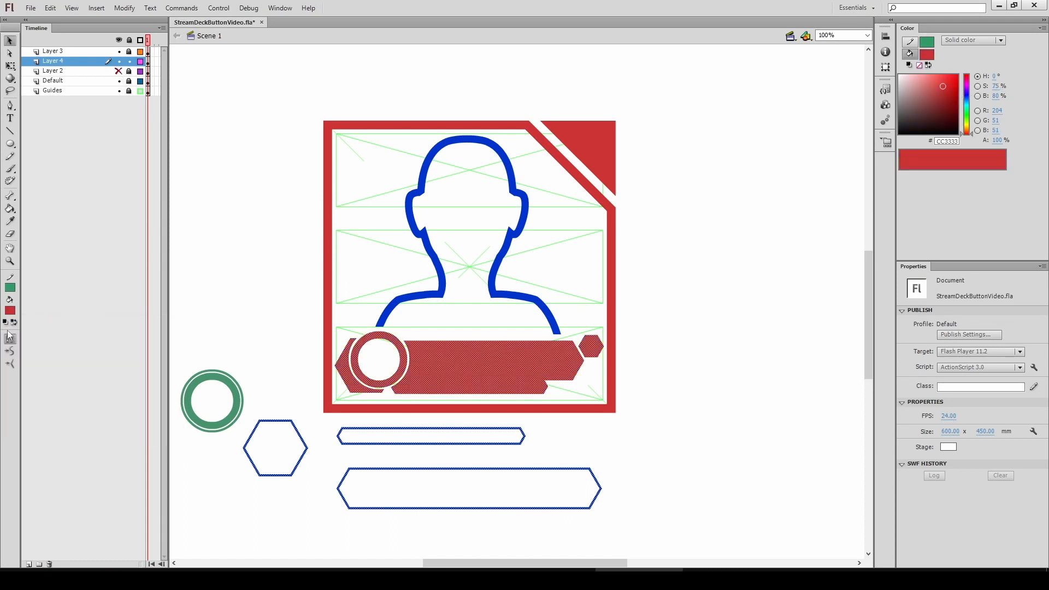
pyautogui.click(10, 311)
pyautogui.click(142, 408)
pyautogui.click(261, 302)
pyautogui.keyDown('ctrl'); pyautogui.click(458, 338); pyautogui.keyUp('ctrl')
pyautogui.moveTo(499, 368); pyautogui.dragTo(428, 333)
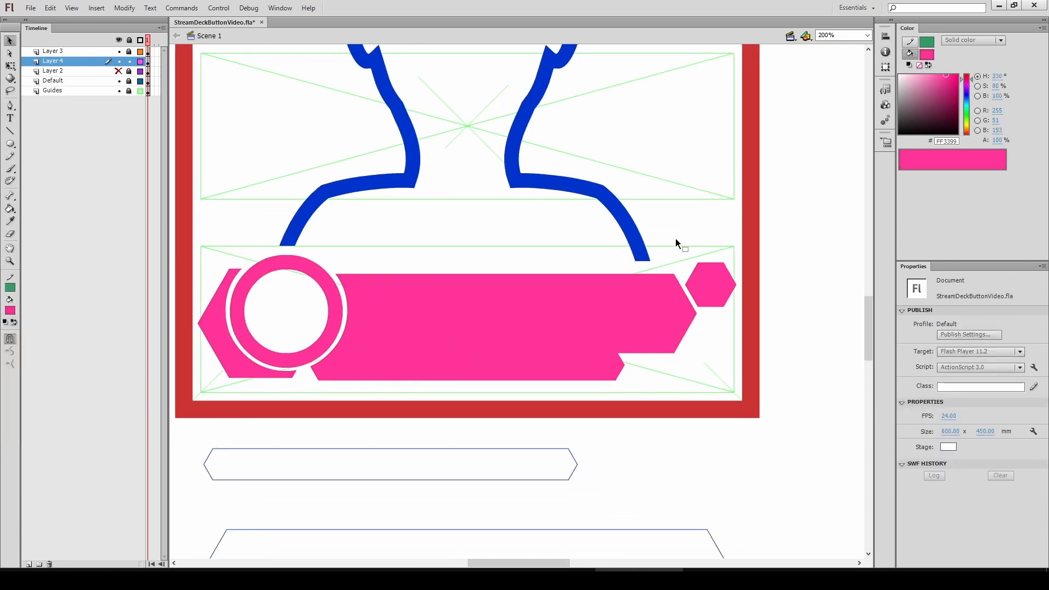
# Cut away the right section of the pink banner bar
pyautogui.moveTo(570, 398); pyautogui.dragTo(682, 209)
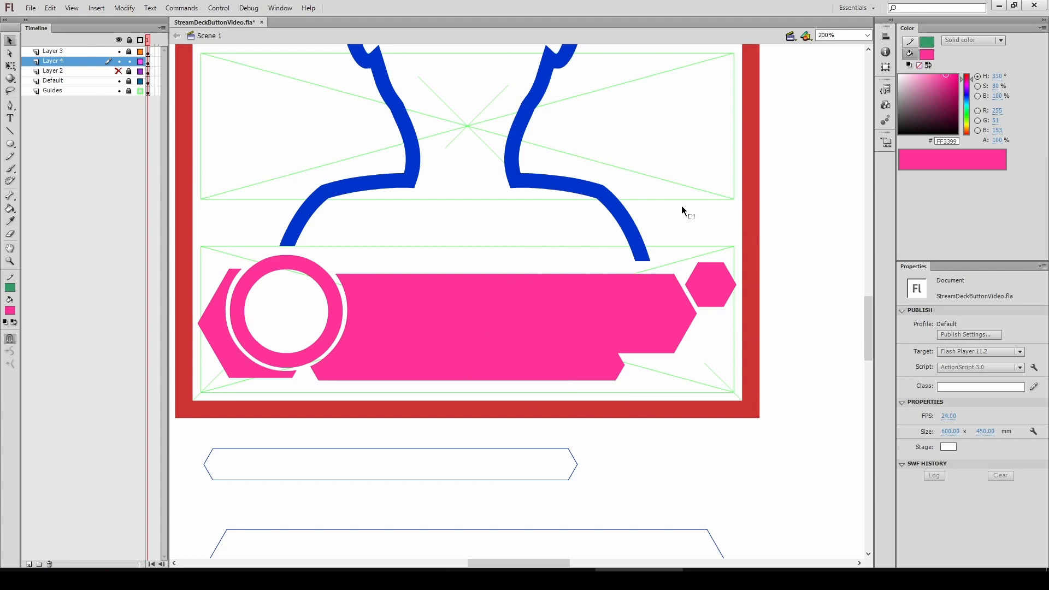
pyautogui.moveTo(522, 398); pyautogui.dragTo(524, 386)
pyautogui.press('Delete')
pyautogui.moveTo(546, 294); pyautogui.dragTo(372, 287)
pyautogui.click(353, 261)
pyautogui.moveTo(413, 383)
pyautogui.mouseDown()
pyautogui.moveTo(428, 392)
pyautogui.moveTo(419, 394)
pyautogui.mouseUp()
pyautogui.press('Delete')
# Move the small end hexagon and the banner's end left to close the gap
pyautogui.moveTo(449, 309); pyautogui.dragTo(382, 314)
pyautogui.click(381, 248)
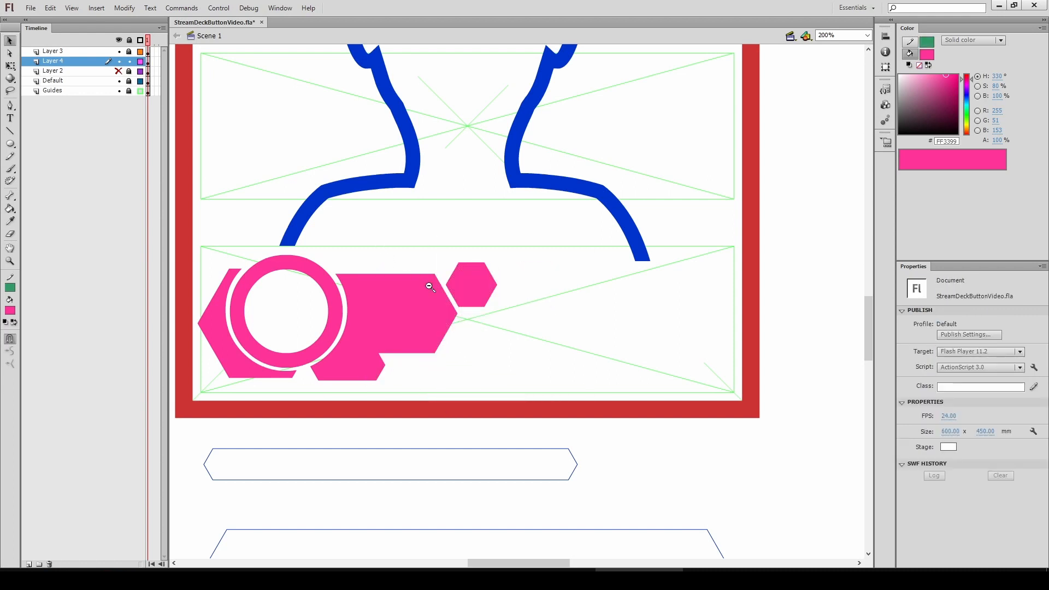
pyautogui.keyDown('ctrl'); pyautogui.keyDown('shift'); pyautogui.click(430, 286); pyautogui.keyUp('shift'); pyautogui.keyUp('ctrl')
pyautogui.moveTo(513, 343); pyautogui.dragTo(456, 391)
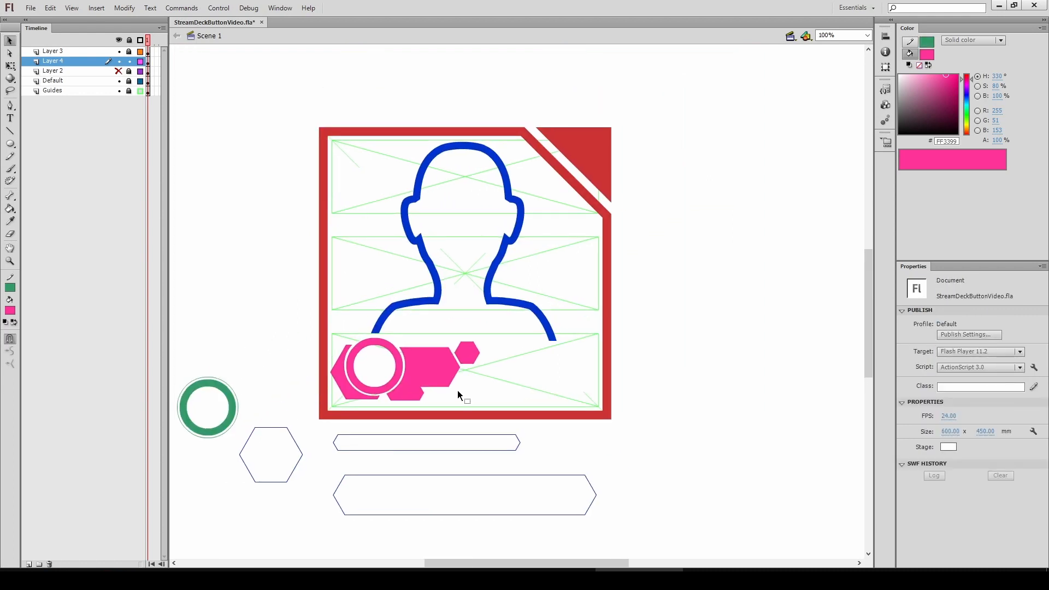
# Delete the thin bar outline below the artboard
pyautogui.doubleClick(372, 435)
pyautogui.press('Delete')
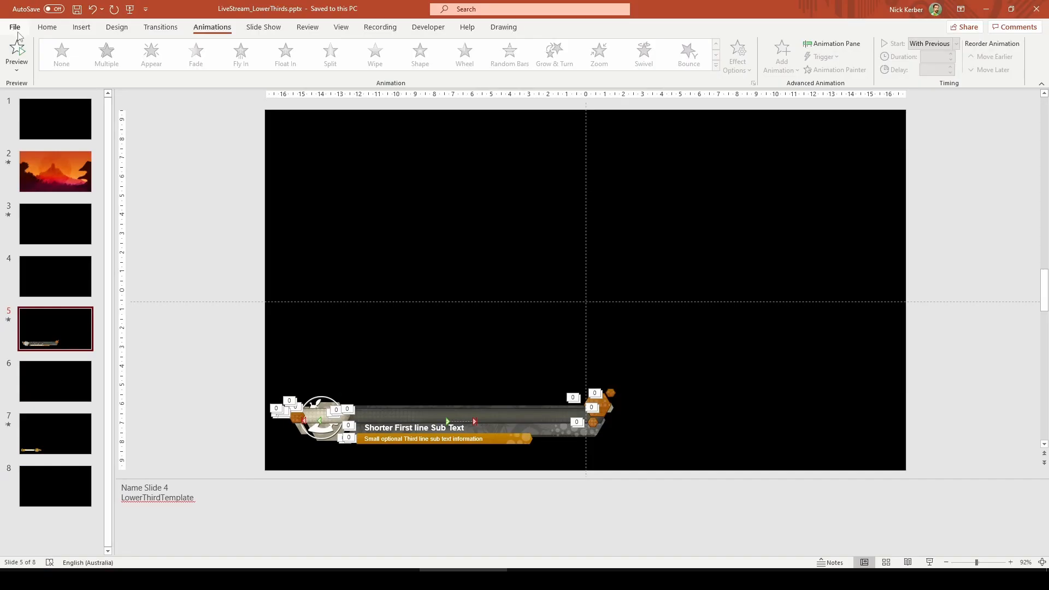
# Switch to PowerPoint and preview the lower-third animation on slide 5
pyautogui.click(15, 54)
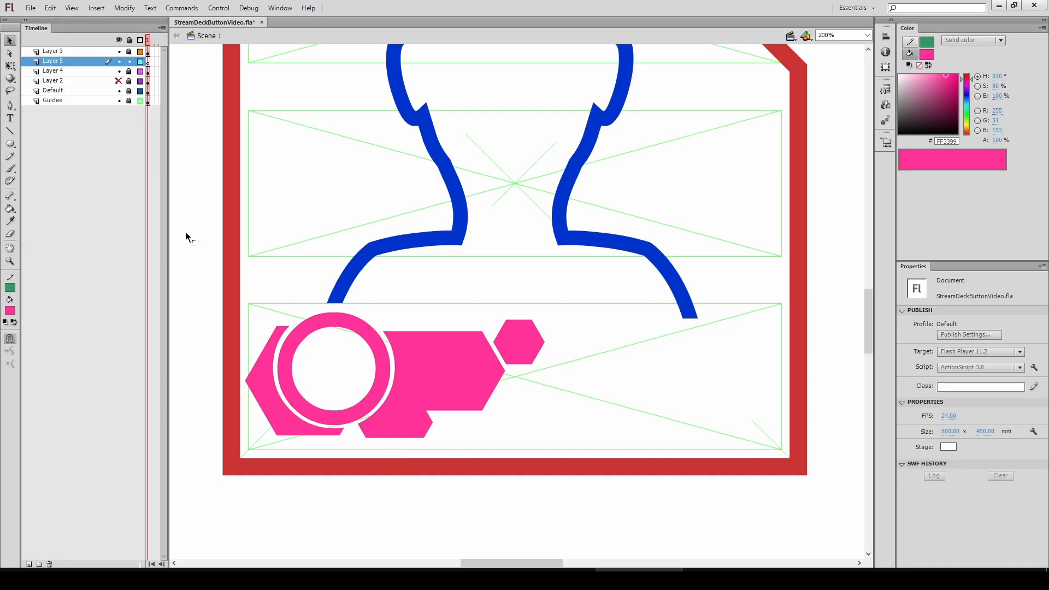
# On a new layer, draw a 0.5 stroke line along the left hexagon's upper-left edge
pyautogui.press('n')
pyautogui.hotkey('ctrl', '=')
pyautogui.moveTo(635, 292)
pyautogui.mouseDown()
pyautogui.moveTo(587, 205)
pyautogui.moveTo(589, 371)
pyautogui.mouseUp()
pyautogui.write('v0.5')
pyautogui.press('Return')
pyautogui.write('0.5')
pyautogui.press('Return')
pyautogui.click(725, 338)
pyautogui.hotkey('ctrl', 'space')
pyautogui.moveTo(724, 338); pyautogui.dragTo(562, 249)
pyautogui.moveTo(489, 285); pyautogui.dragTo(486, 283)
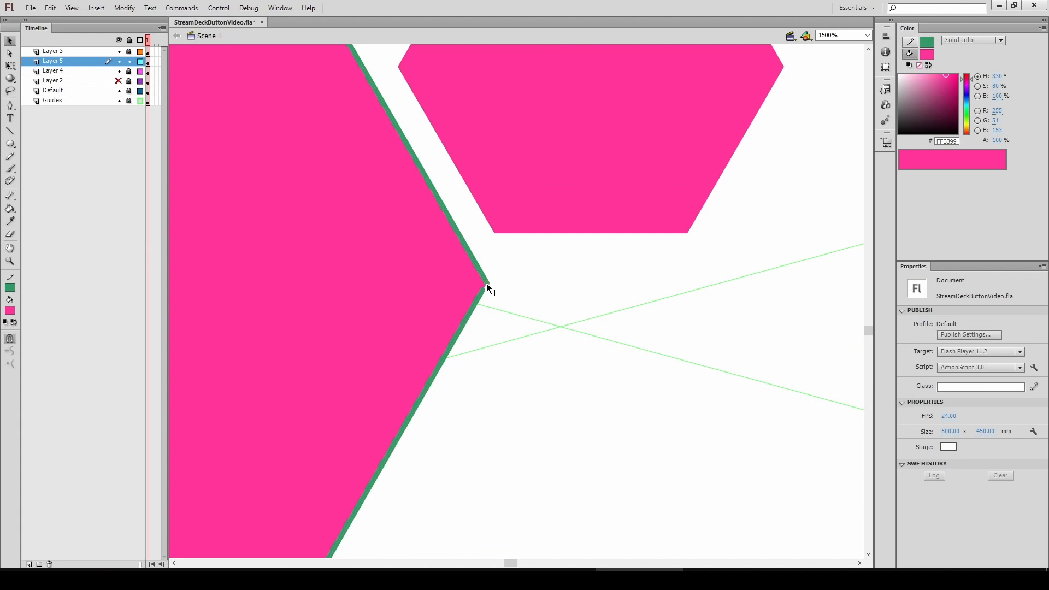
# Build a chevron from the edge line and place a parallel copy beside it
pyautogui.hotkey('ctrl', 'shift', 'space')
pyautogui.click(485, 353)
pyautogui.doubleClick(462, 362)
pyautogui.keyDown('ctrl'); pyautogui.keyDown('shift'); pyautogui.click(498, 363); pyautogui.keyUp('shift'); pyautogui.keyUp('ctrl')
pyautogui.keyDown('ctrl'); pyautogui.keyDown('shift'); pyautogui.click(508, 360); pyautogui.keyUp('shift'); pyautogui.keyUp('ctrl')
pyautogui.moveTo(574, 314); pyautogui.dragTo(532, 405)
pyautogui.press('q')
pyautogui.moveTo(455, 303)
pyautogui.mouseDown()
pyautogui.moveTo(426, 265)
pyautogui.moveTo(434, 272)
pyautogui.moveTo(257, 299)
pyautogui.moveTo(315, 297)
pyautogui.mouseUp()
pyautogui.click(286, 306)
pyautogui.hotkey('ctrl', 'space')
pyautogui.click(286, 307)
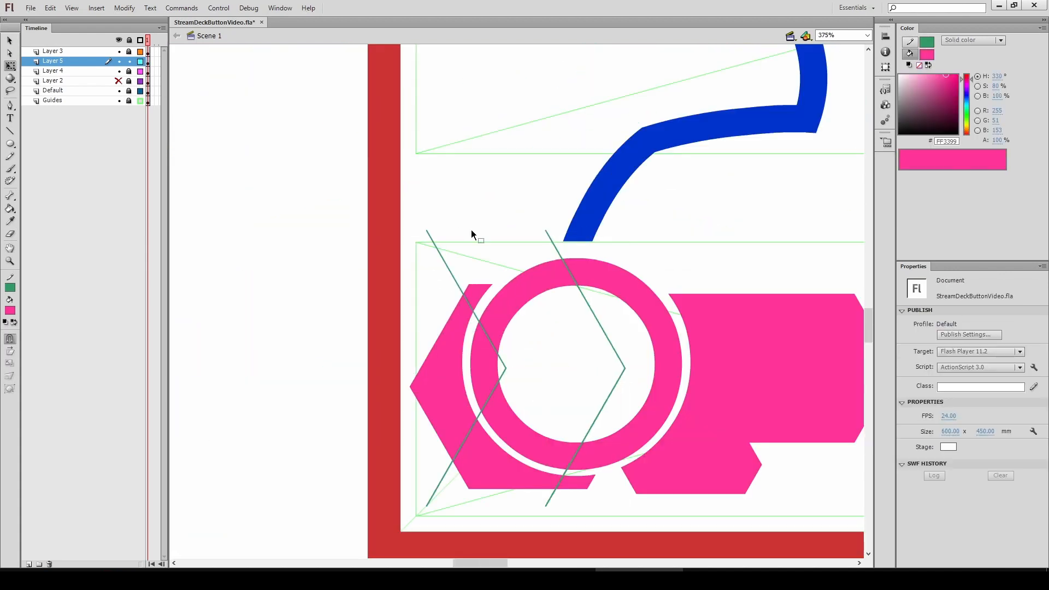
# Close the chevron shape with lines joining the two chevrons at top and bottom
pyautogui.press('n')
pyautogui.moveTo(427, 230); pyautogui.dragTo(450, 230)
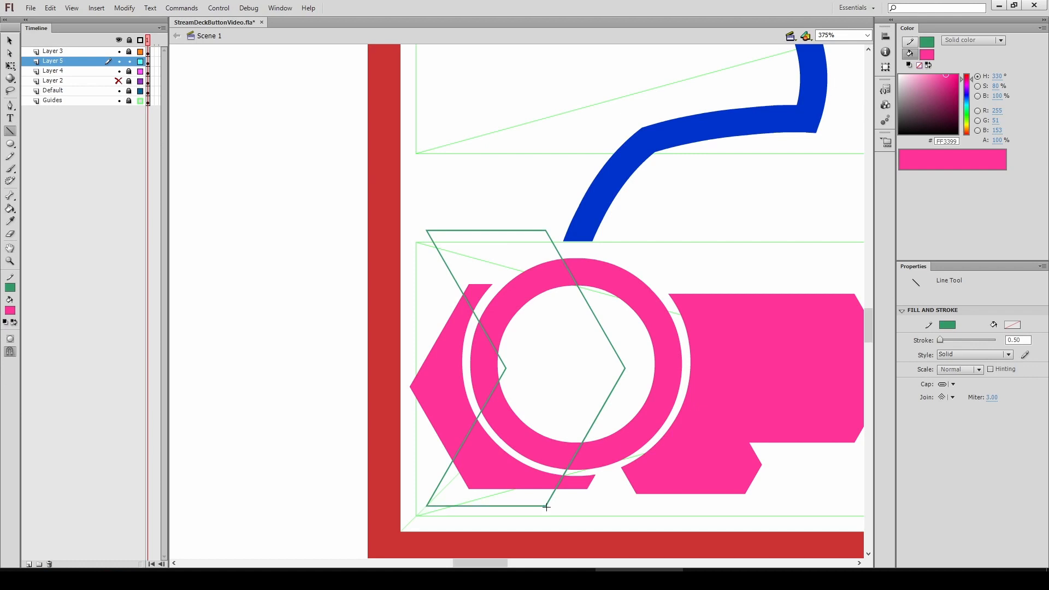
pyautogui.press('v')
pyautogui.click(507, 230)
# Move the chevron shape out to the left of the artboard
pyautogui.hotkey('ctrl', '-')
pyautogui.hotkey('ctrl', '-')
pyautogui.hotkey('ctrl', '=')
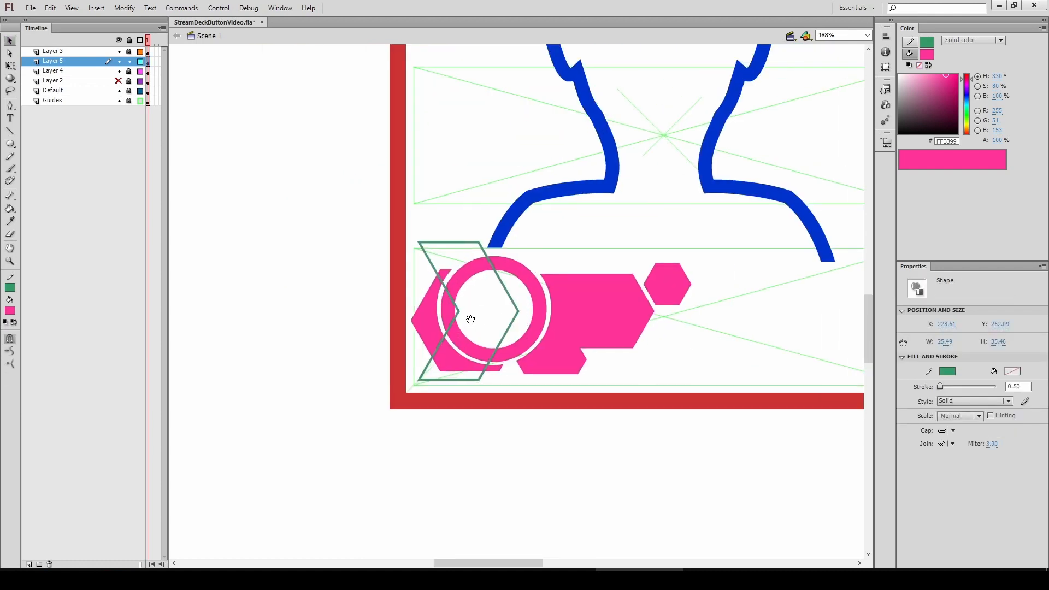
pyautogui.moveTo(453, 242); pyautogui.dragTo(306, 247)
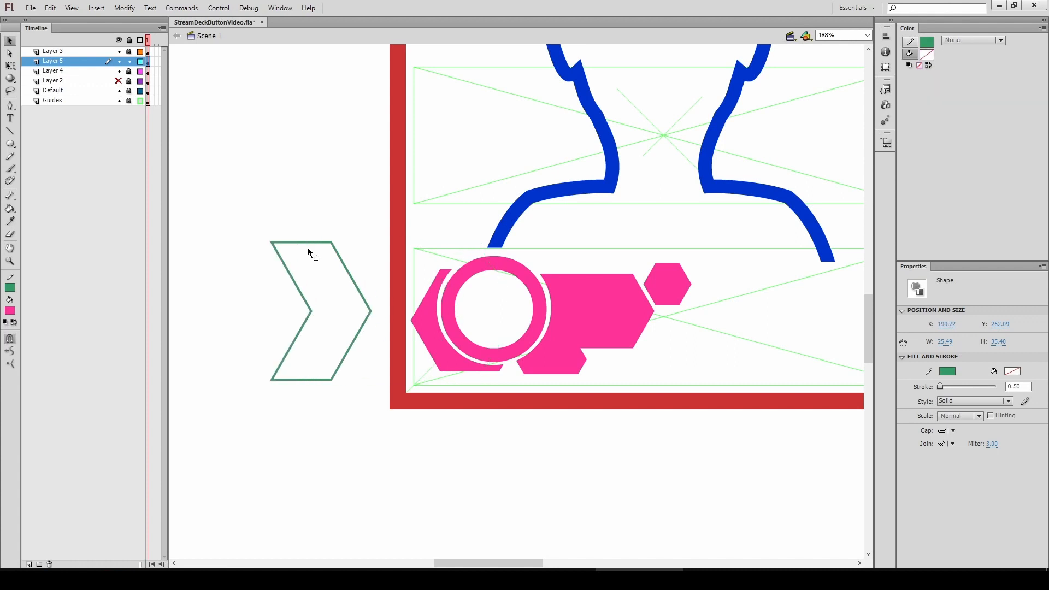
pyautogui.click(283, 176)
pyautogui.hotkey('ctrl', '-')
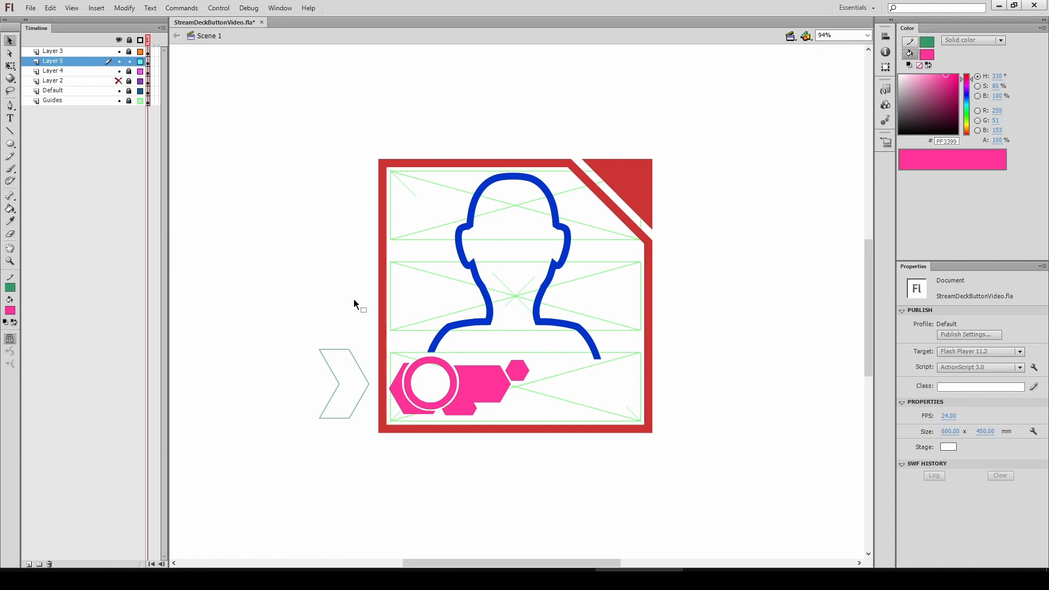
pyautogui.hotkey('ctrl', '=')
# Fill the chevron with blue #3366CC using the Paint Bucket
pyautogui.click(10, 310)
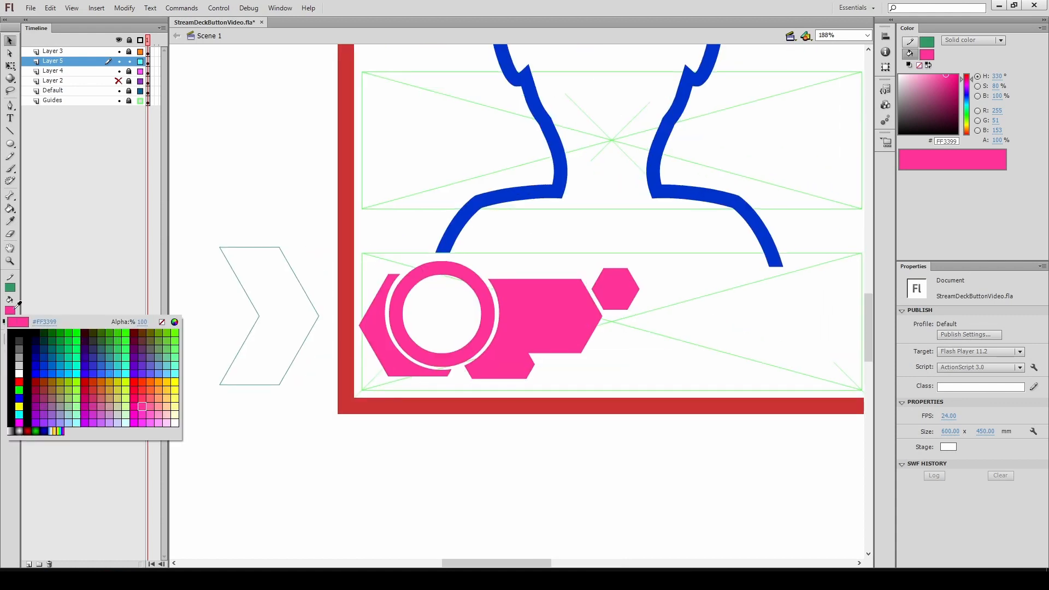
pyautogui.click(104, 365)
pyautogui.press('k')
pyautogui.click(272, 290)
# Delete the chevron's outline stroke
pyautogui.press('v')
pyautogui.doubleClick(276, 248)
pyautogui.press('Delete')
pyautogui.hotkey('ctrl', '-')
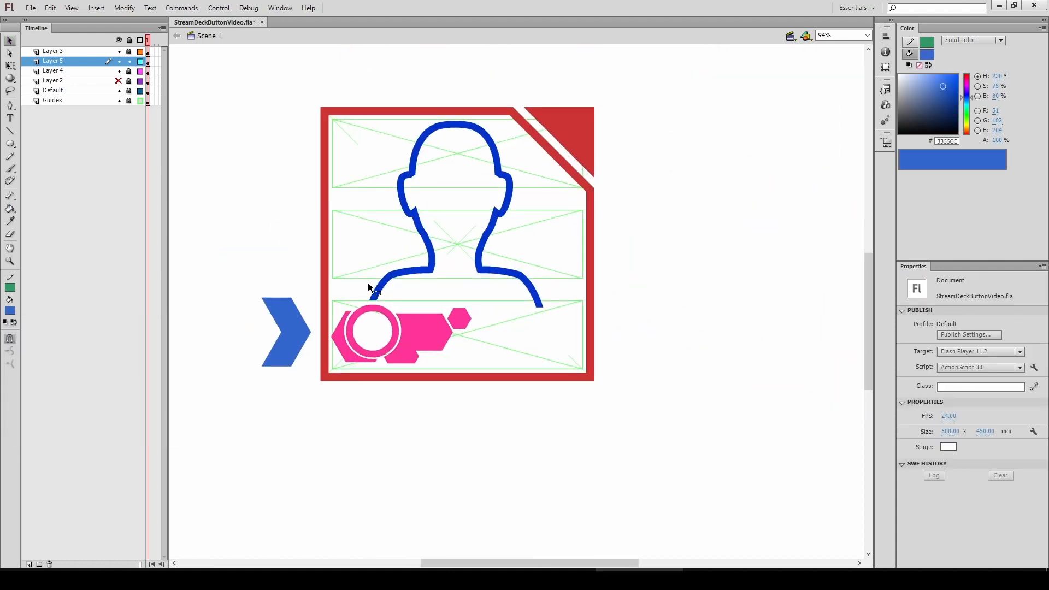
# Unhide and unlock Layer 2 and select it
pyautogui.click(118, 81)
pyautogui.click(130, 61)
pyautogui.click(82, 81)
pyautogui.click(129, 81)
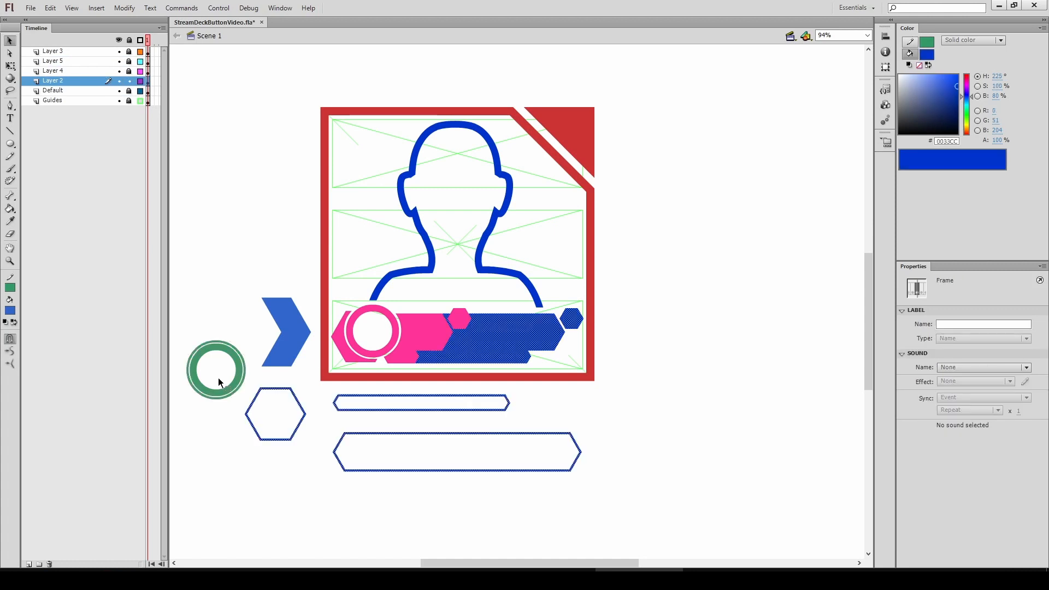
# Delete the spare ring, hexagon and bar outlines beside the artboard
pyautogui.click(187, 375)
pyautogui.moveTo(174, 325); pyautogui.dragTo(307, 484)
pyautogui.press('Delete')
pyautogui.moveTo(317, 389); pyautogui.dragTo(596, 481)
pyautogui.press('Delete')
# Move the old hatched banner below the artboard and fill it green #669966
pyautogui.moveTo(638, 292); pyautogui.dragTo(325, 412)
pyautogui.moveTo(485, 345); pyautogui.dragTo(484, 439)
pyautogui.click(11, 311)
pyautogui.click(149, 358)
# Zoom in to inspect the silhouette outline's edge up close
pyautogui.click(311, 376)
pyautogui.moveTo(428, 232); pyautogui.dragTo(396, 257)
pyautogui.keyDown('ctrl'); pyautogui.click(395, 257); pyautogui.keyUp('ctrl')
pyautogui.keyDown('ctrl'); pyautogui.click(396, 257); pyautogui.keyUp('ctrl')
pyautogui.keyDown('ctrl'); pyautogui.click(395, 258); pyautogui.keyUp('ctrl')
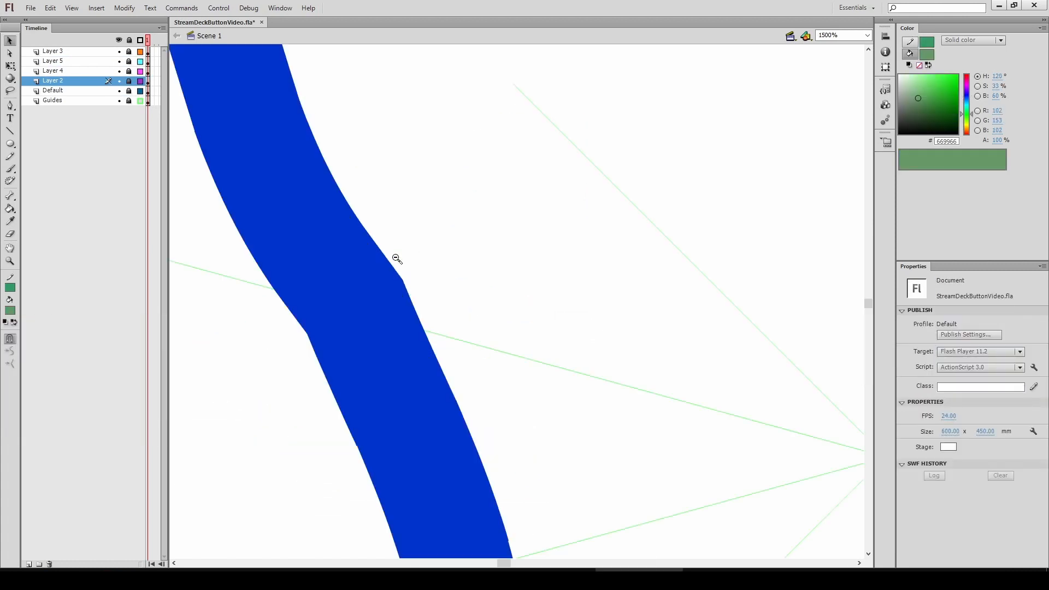
pyautogui.keyDown('ctrl'); pyautogui.keyDown('shift'); pyautogui.click(464, 328); pyautogui.keyUp('shift'); pyautogui.keyUp('ctrl')
pyautogui.keyDown('ctrl'); pyautogui.keyDown('shift'); pyautogui.click(464, 328); pyautogui.keyUp('shift'); pyautogui.keyUp('ctrl')
pyautogui.keyDown('ctrl'); pyautogui.keyDown('shift'); pyautogui.click(464, 328); pyautogui.keyUp('shift'); pyautogui.keyUp('ctrl')
pyautogui.moveTo(538, 316); pyautogui.dragTo(446, 310)
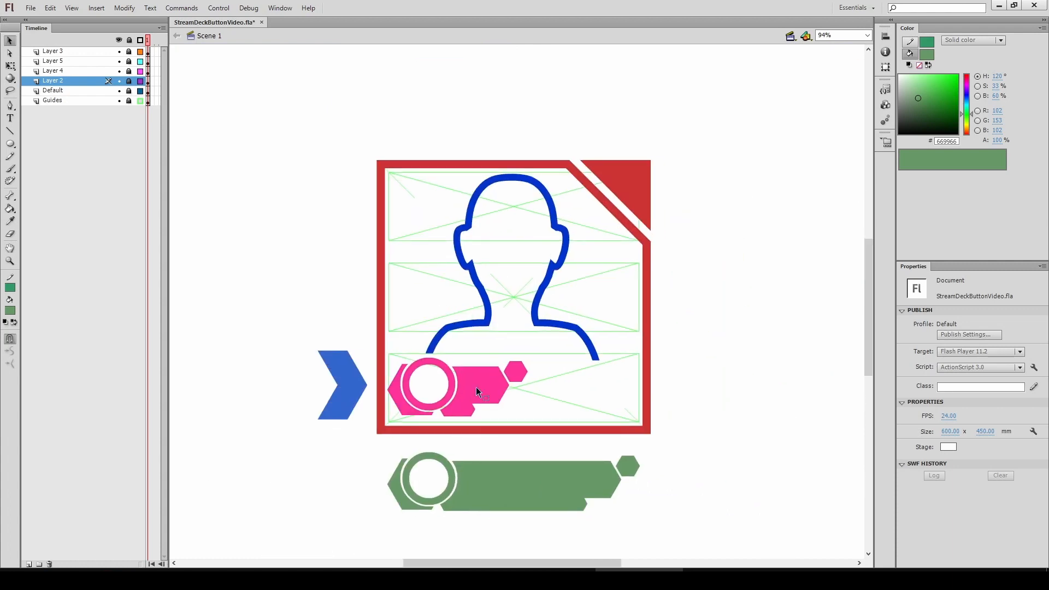
# Export the artwork as an image file
pyautogui.click(30, 8)
pyautogui.moveTo(51, 183)
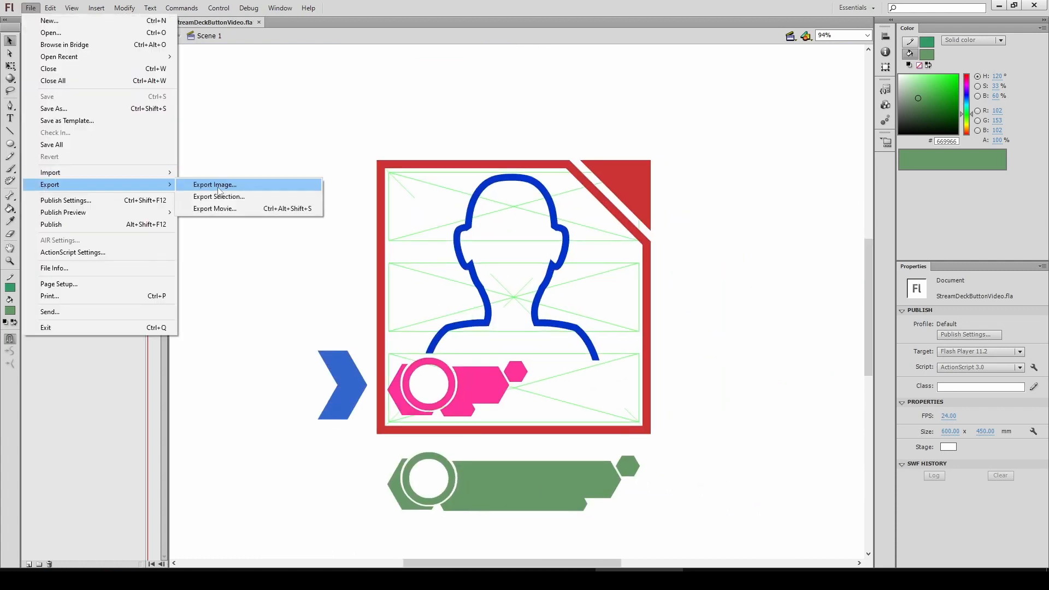
pyautogui.click(224, 183)
pyautogui.press('BackSpace')
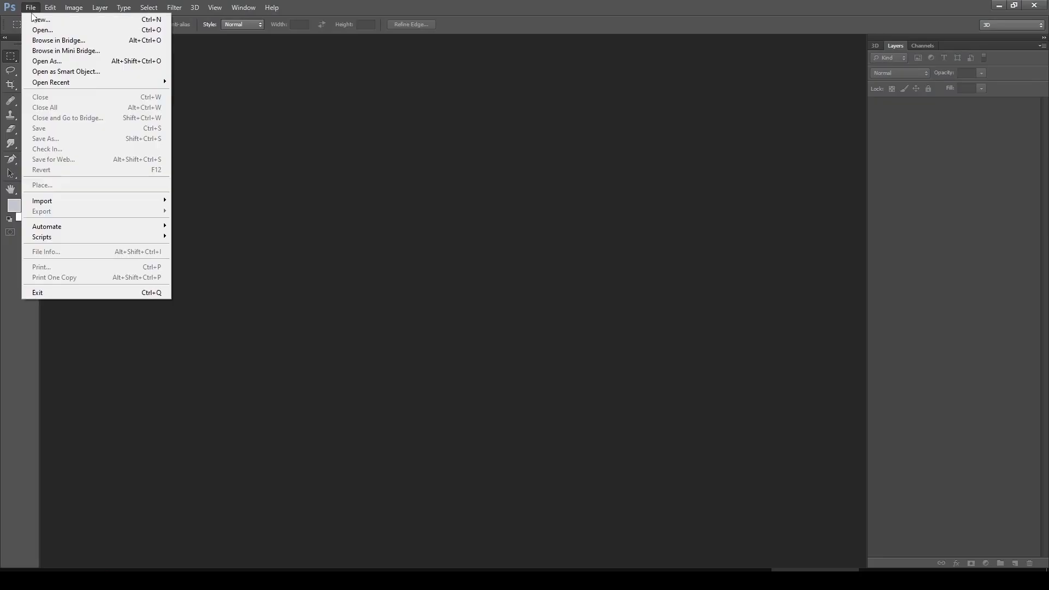
# Create a new 256 x 256 pixel document in Photoshop
pyautogui.doubleClick(478, 278)
pyautogui.write('256')
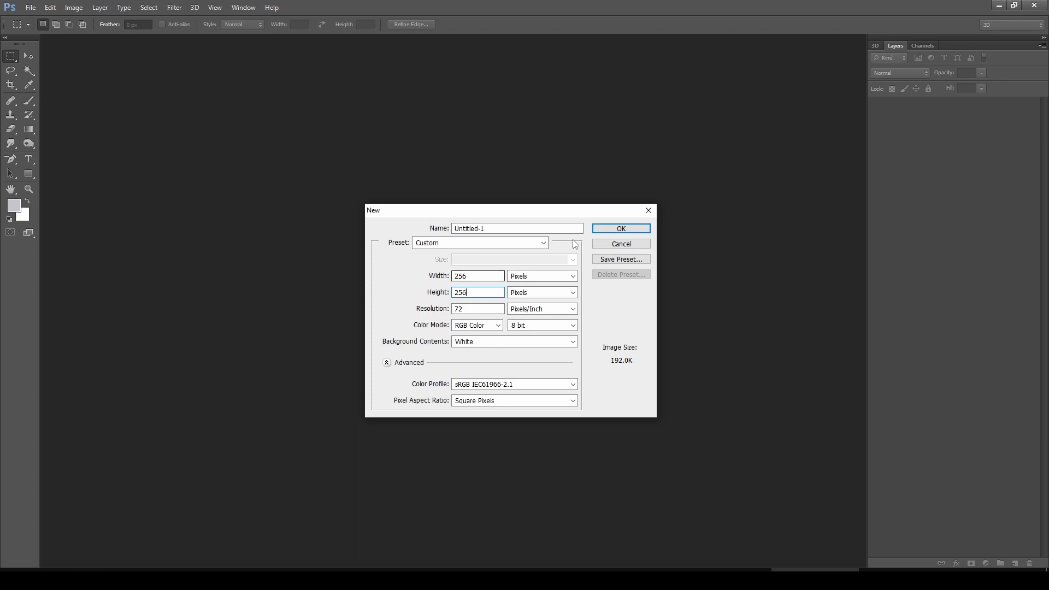
pyautogui.click(602, 228)
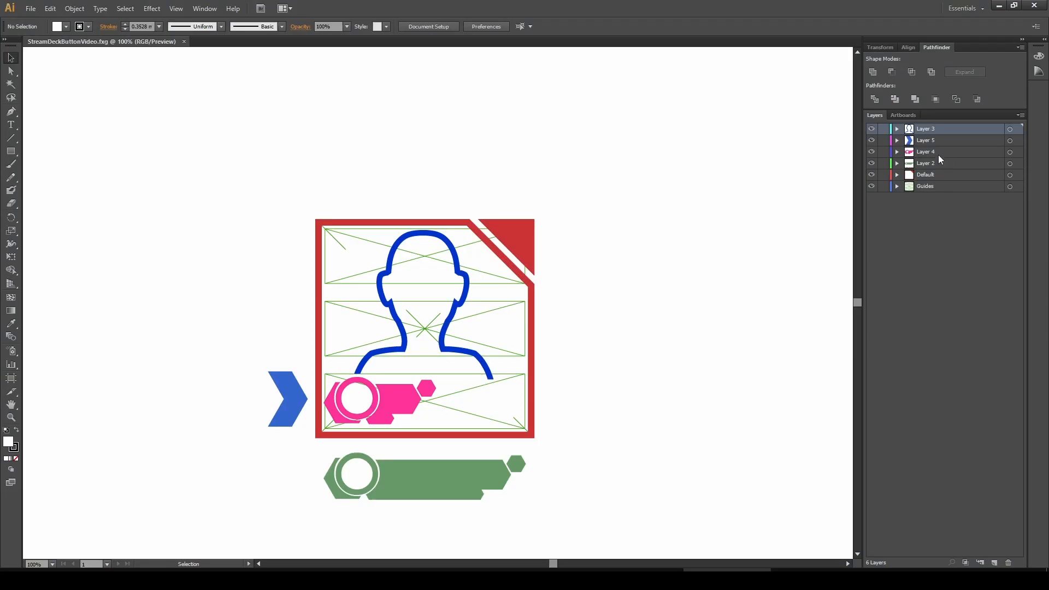
# Copy the Default layer's frame artwork in Illustrator and paste it into the Photoshop document
pyautogui.click(1011, 176)
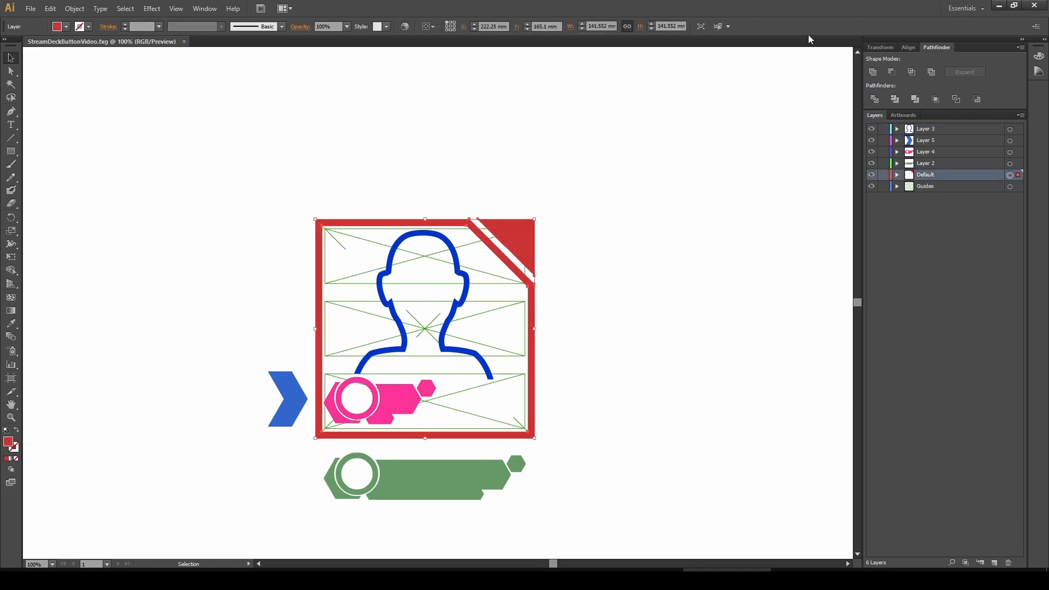
pyautogui.click(999, 7)
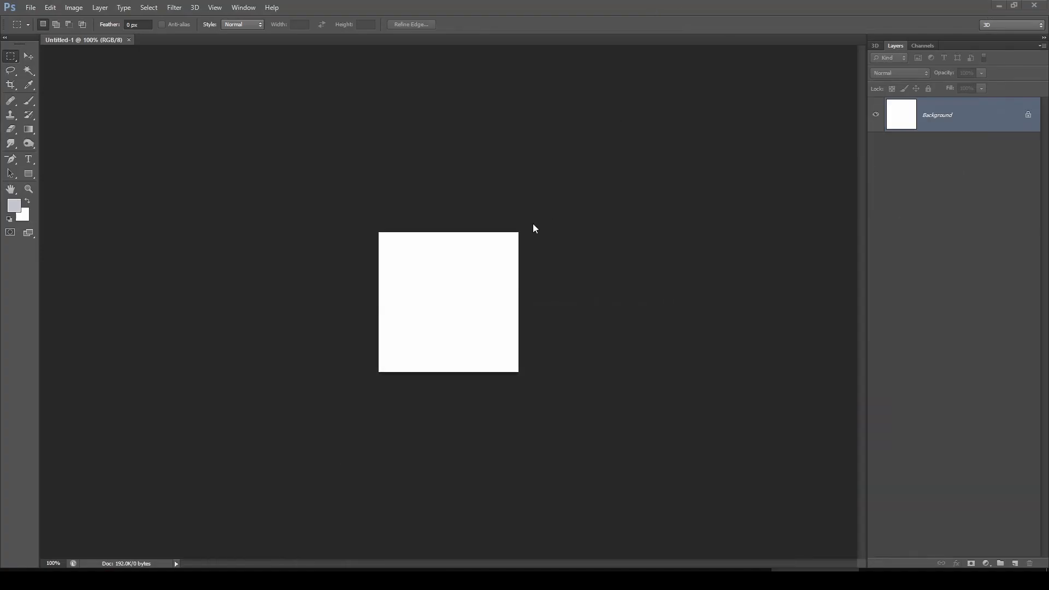
pyautogui.hotkey('ctrl', 'v')
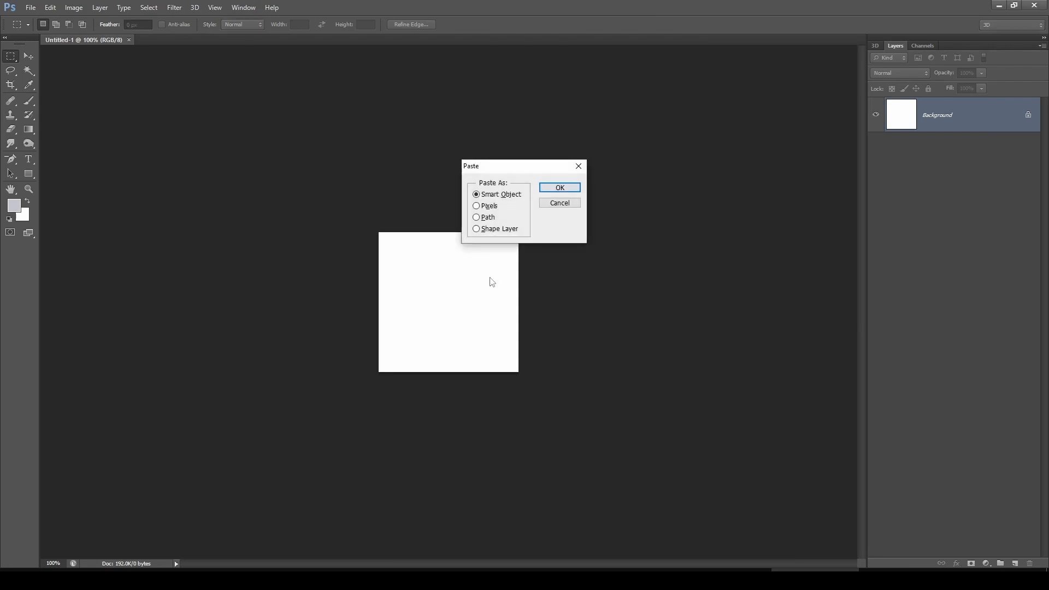
pyautogui.click(552, 188)
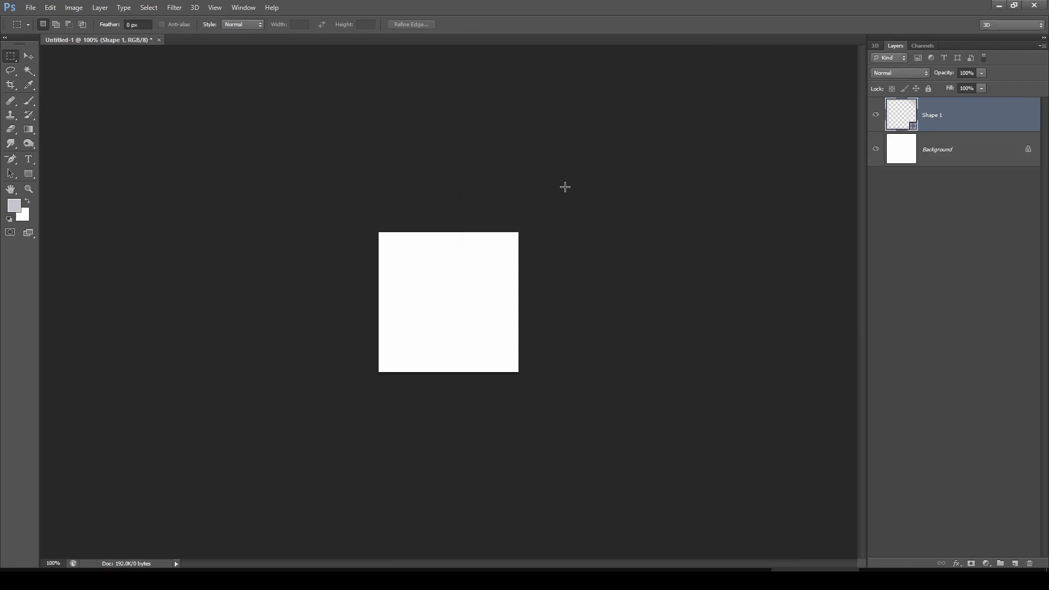
# Set the foreground colour to blue #001eff
pyautogui.click(19, 210)
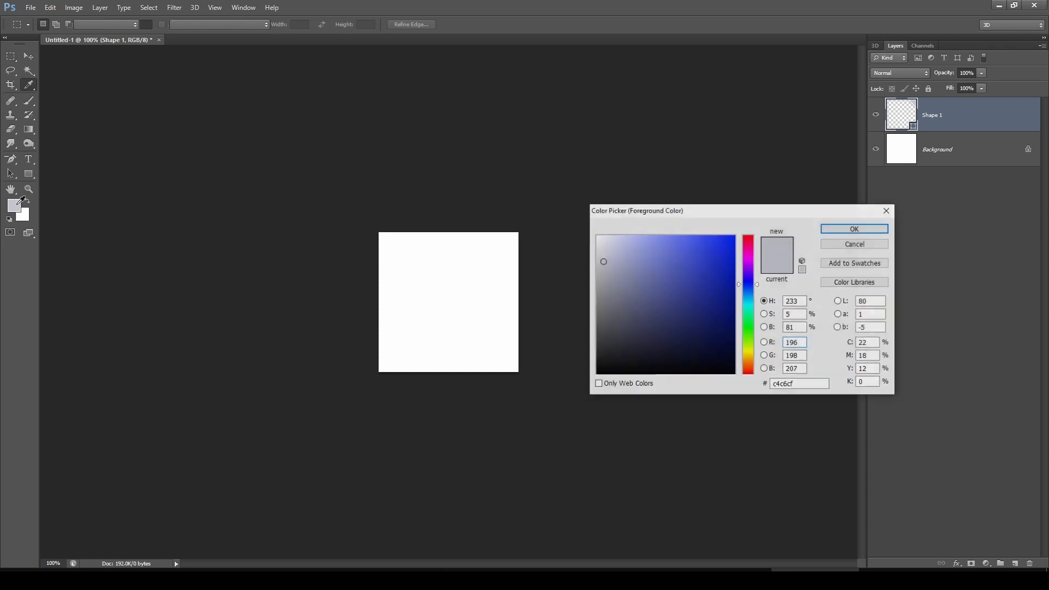
pyautogui.write('0')
pyautogui.click(876, 229)
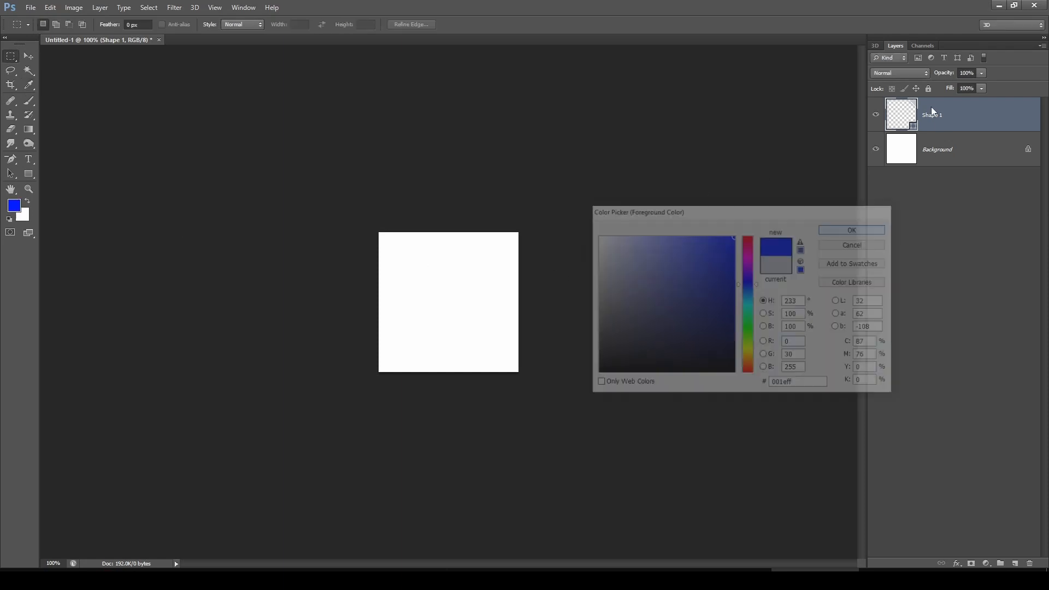
# Set the Shape 1 layer's fill colour to #001eff
pyautogui.doubleClick(910, 122)
pyautogui.moveTo(685, 281); pyautogui.dragTo(746, 230)
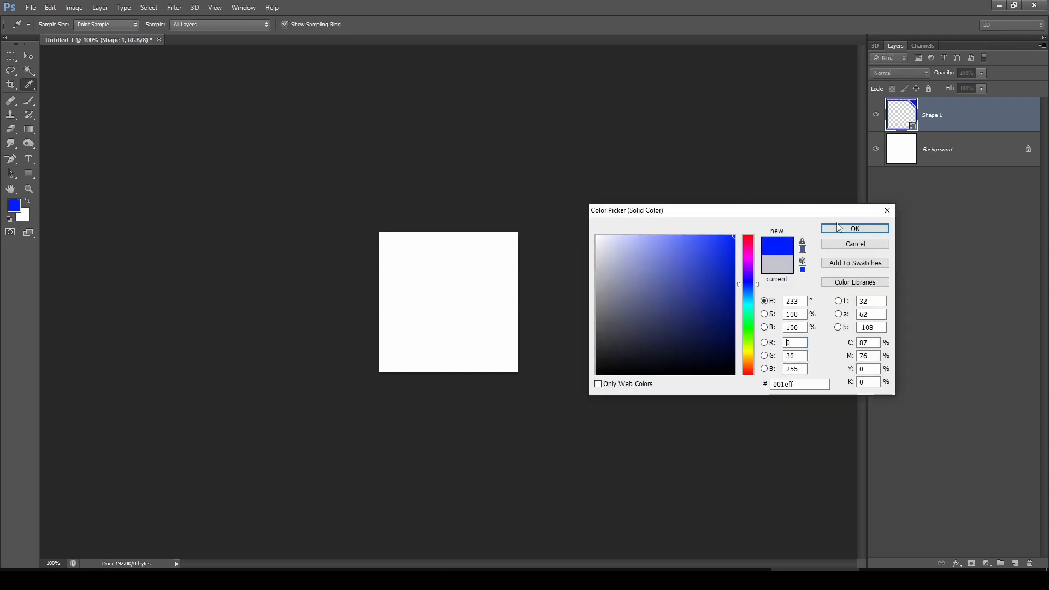
pyautogui.click(841, 230)
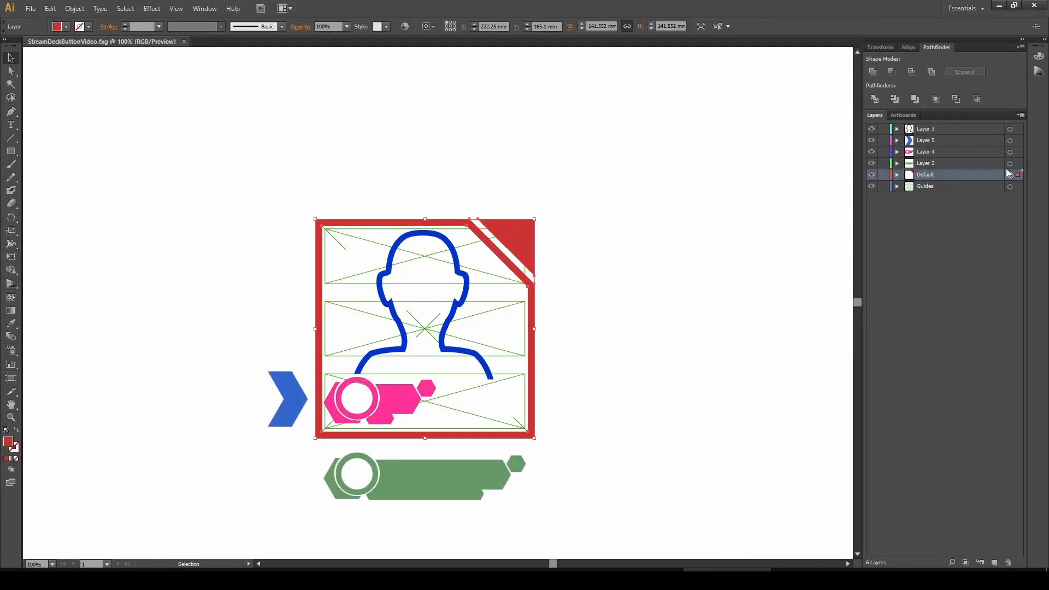
# Copy the Layer 2 artwork in Illustrator and paste it into Photoshop as a shape layer
pyautogui.click(1010, 164)
pyautogui.hotkey('ctrl', 'c')
pyautogui.click(999, 6)
pyautogui.hotkey('ctrl', 'v')
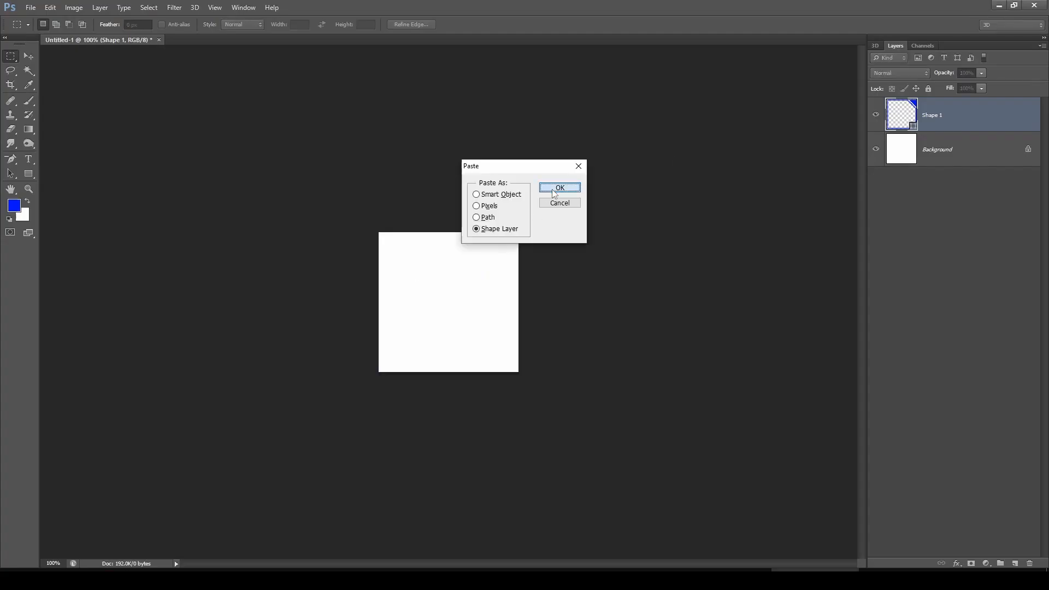
pyautogui.click(557, 189)
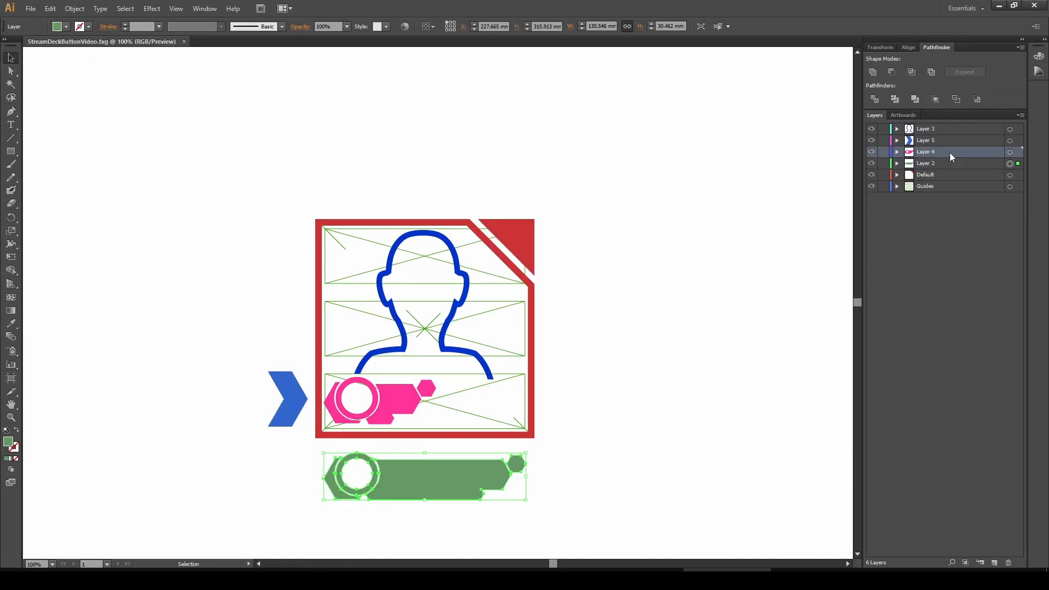
pyautogui.click(1018, 155)
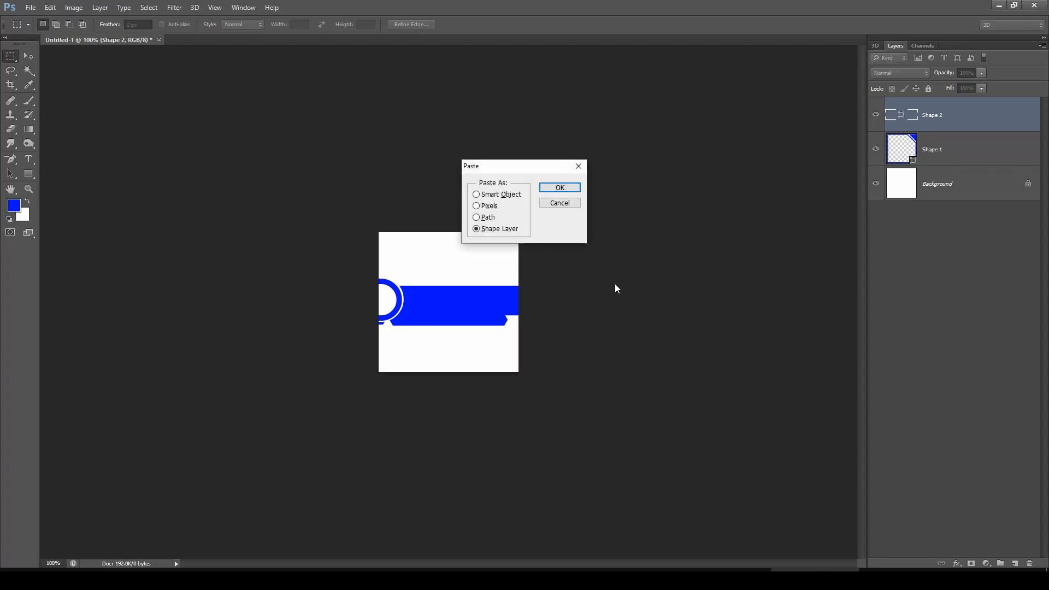
pyautogui.press('Return')
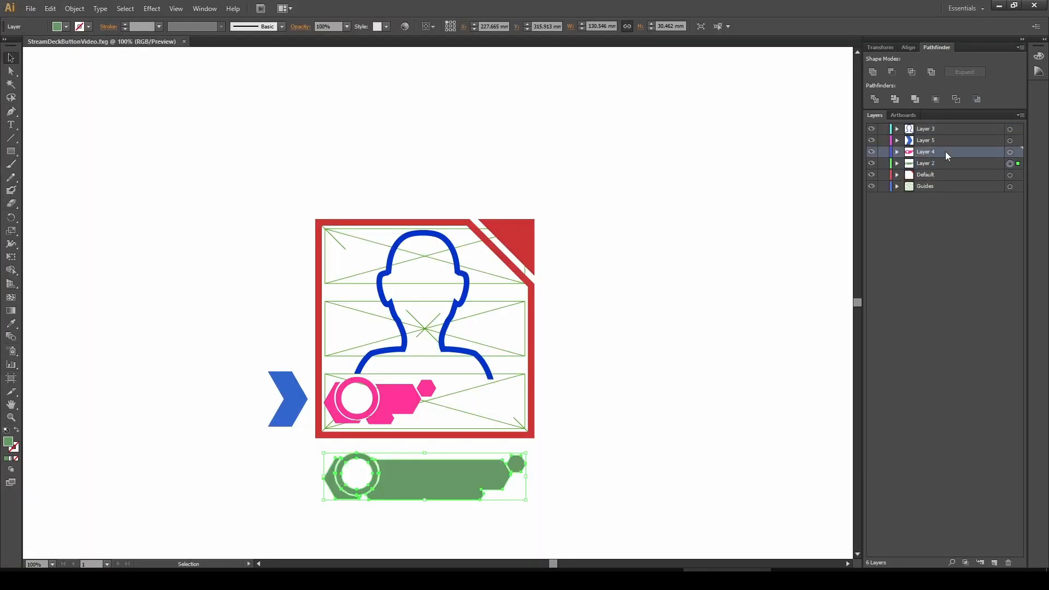
# Copy the Layer 4 artwork in Illustrator and paste it into Photoshop as a shape layer
pyautogui.click(1011, 152)
pyautogui.hotkey('ctrl', 'c')
pyautogui.click(999, 6)
pyautogui.hotkey('ctrl', 'v')
pyautogui.click(560, 187)
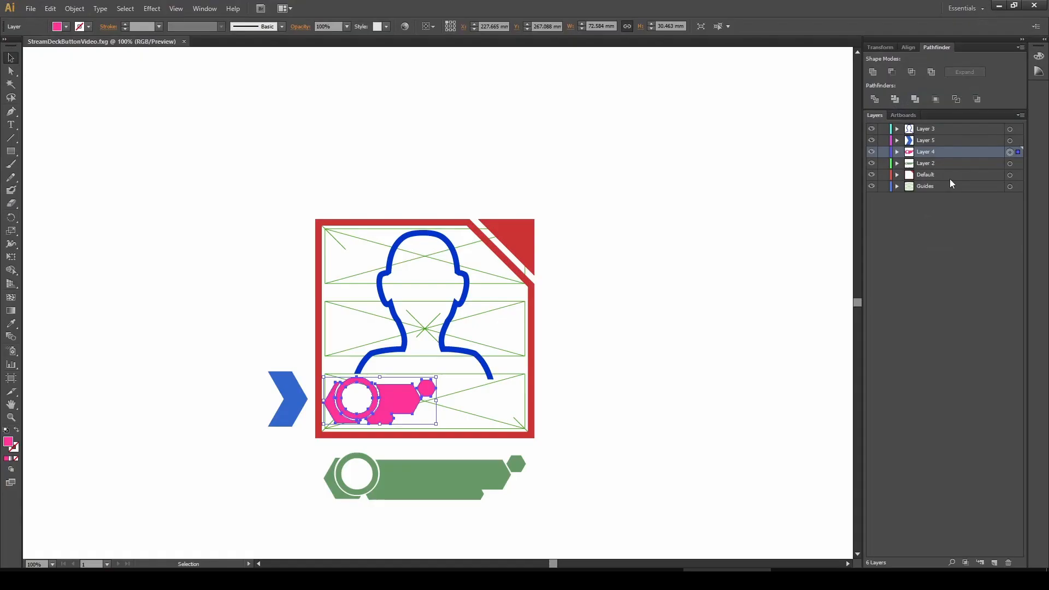
# Copy the Layer 5 chevron in Illustrator and paste it into Photoshop as a shape layer
pyautogui.click(1011, 140)
pyautogui.hotkey('ctrl', 'c')
pyautogui.click(999, 6)
pyautogui.hotkey('ctrl', 'v')
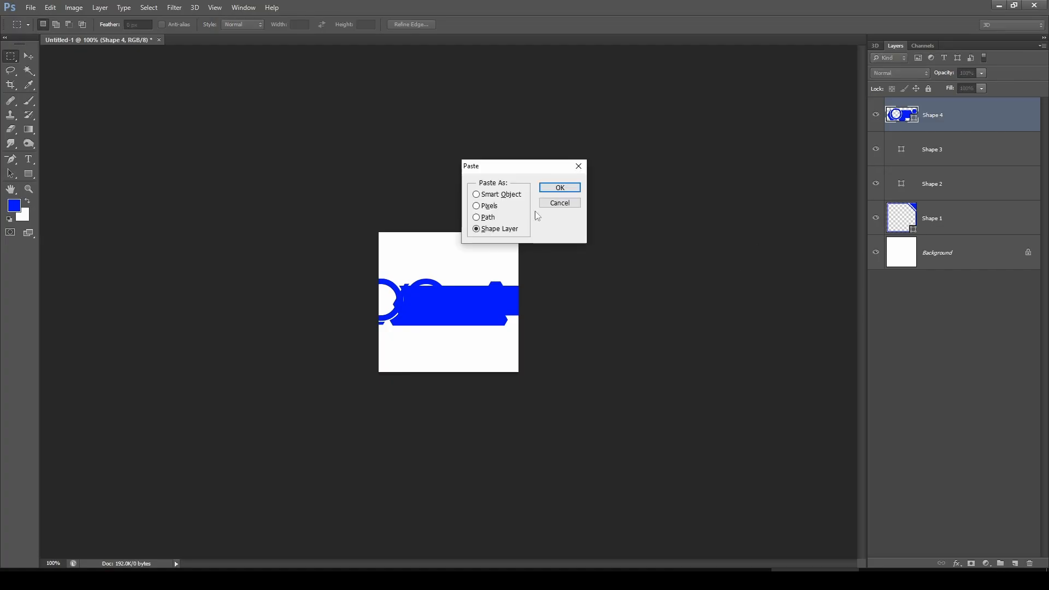
pyautogui.press('Return')
pyautogui.click(719, 533)
# Copy the Layer 3 person outline in Illustrator and paste it into Photoshop as a shape layer
pyautogui.click(1011, 129)
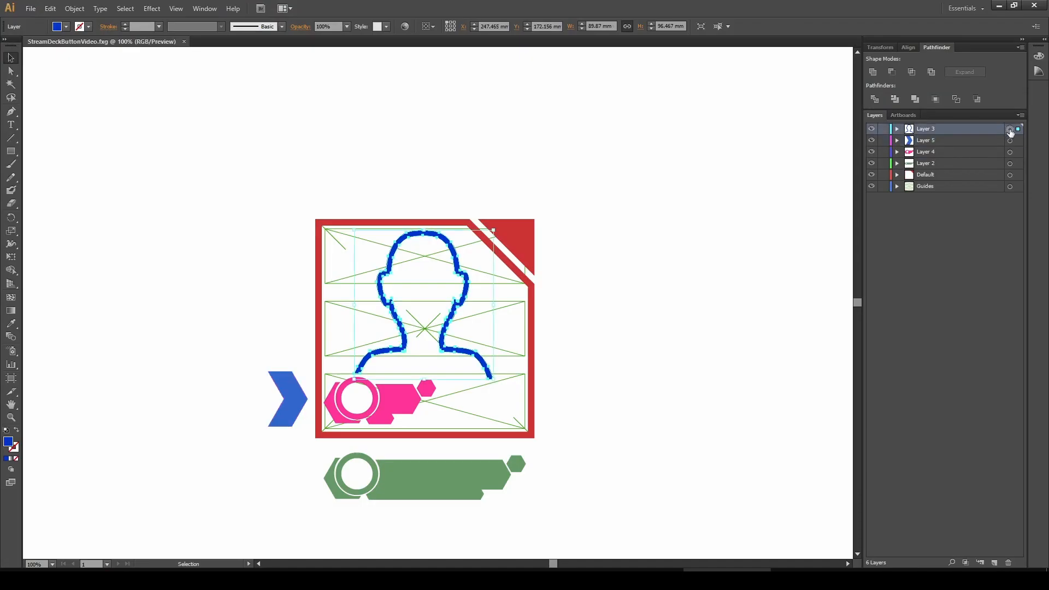
pyautogui.hotkey('ctrl', 'c')
pyautogui.click(999, 6)
pyautogui.hotkey('ctrl', 'v')
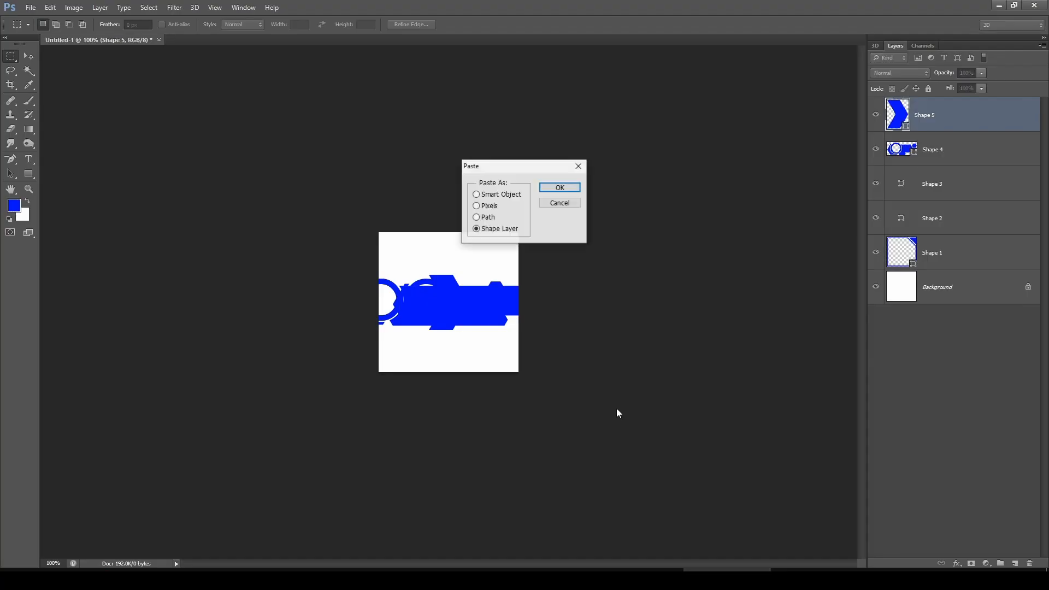
pyautogui.click(563, 187)
# Scale all the shape layers down together to about 62% so the artwork fits the canvas
pyautogui.hotkey('alt', 'Tab')
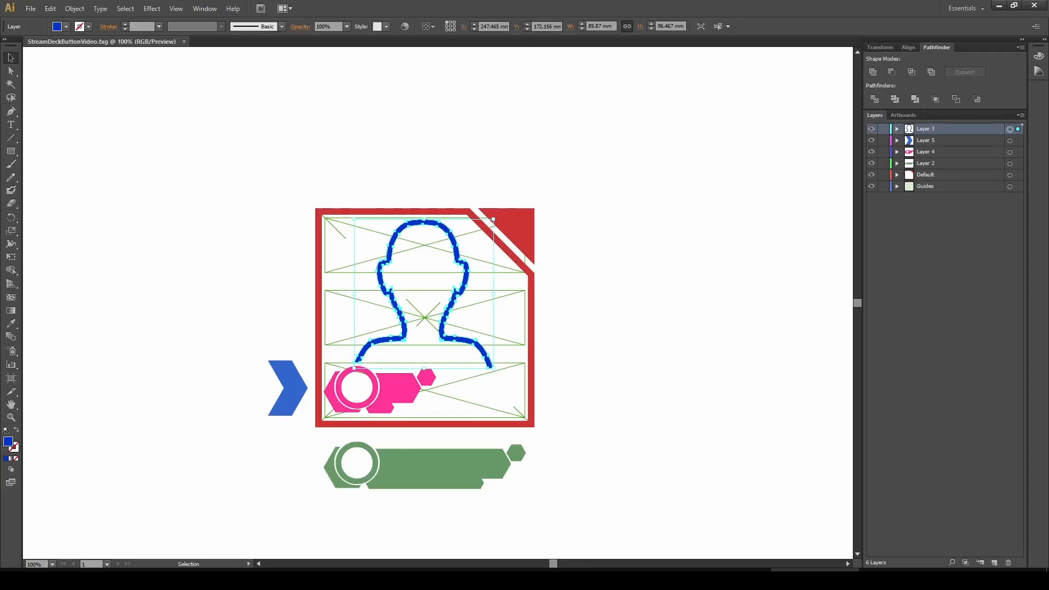
pyautogui.click(1045, 7)
pyautogui.click(563, 307)
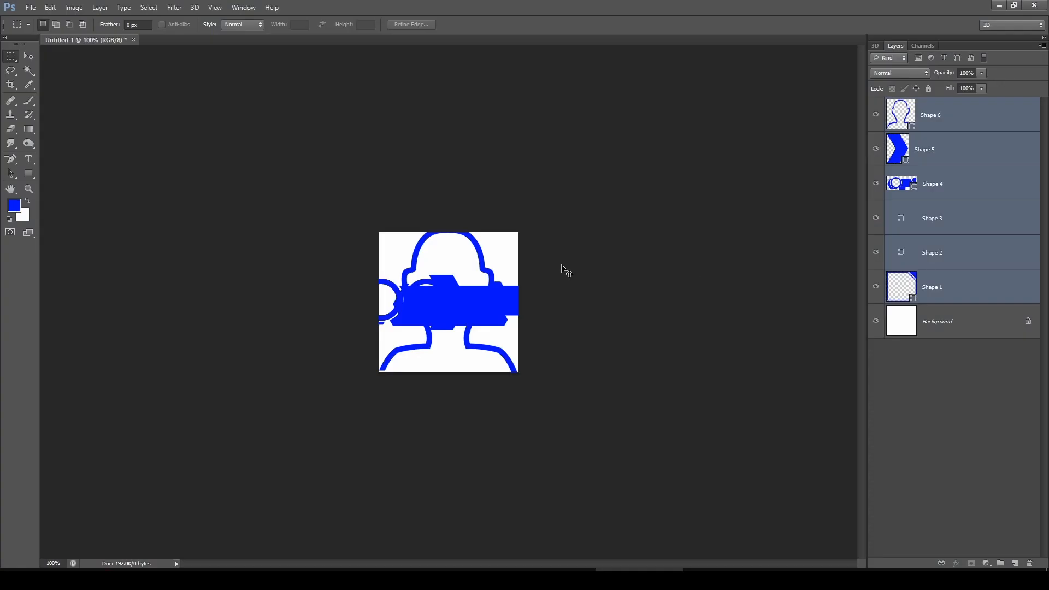
pyautogui.hotkey('ctrl', 't')
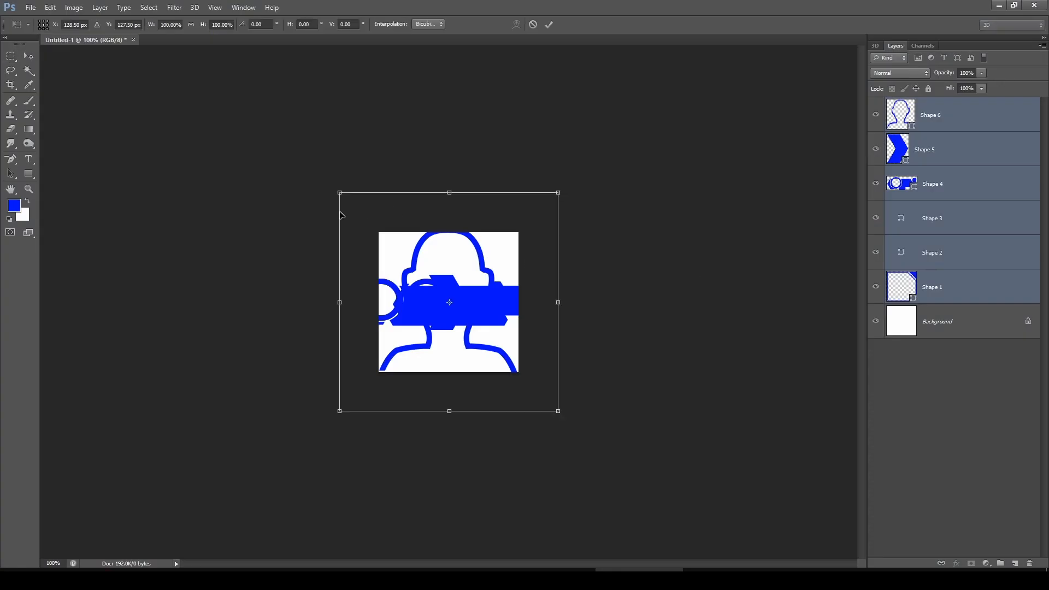
pyautogui.moveTo(338, 192); pyautogui.dragTo(379, 235)
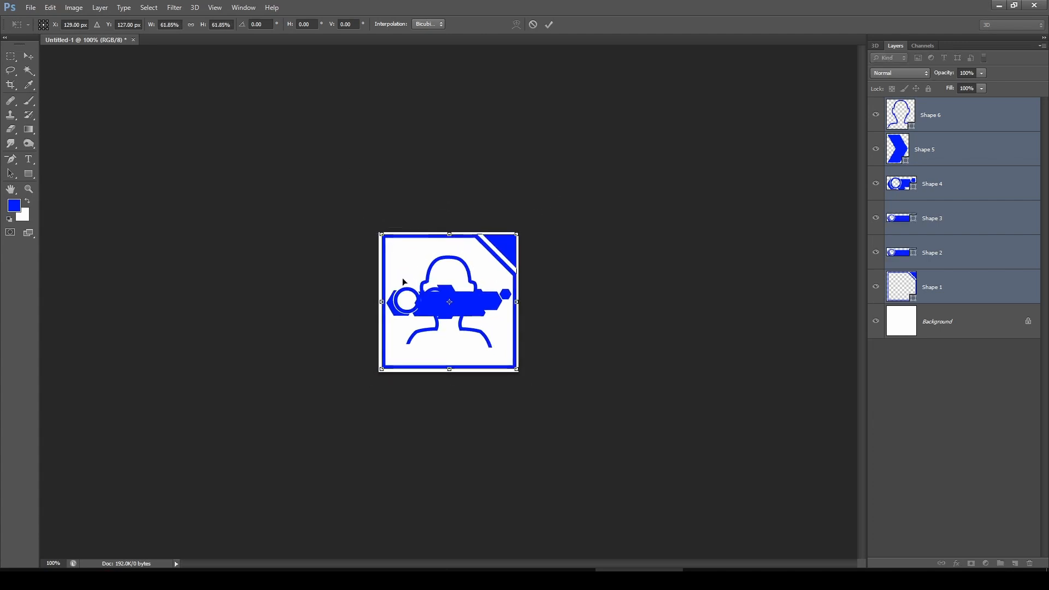
pyautogui.keyDown('ctrl'); pyautogui.click(455, 316); pyautogui.keyUp('ctrl')
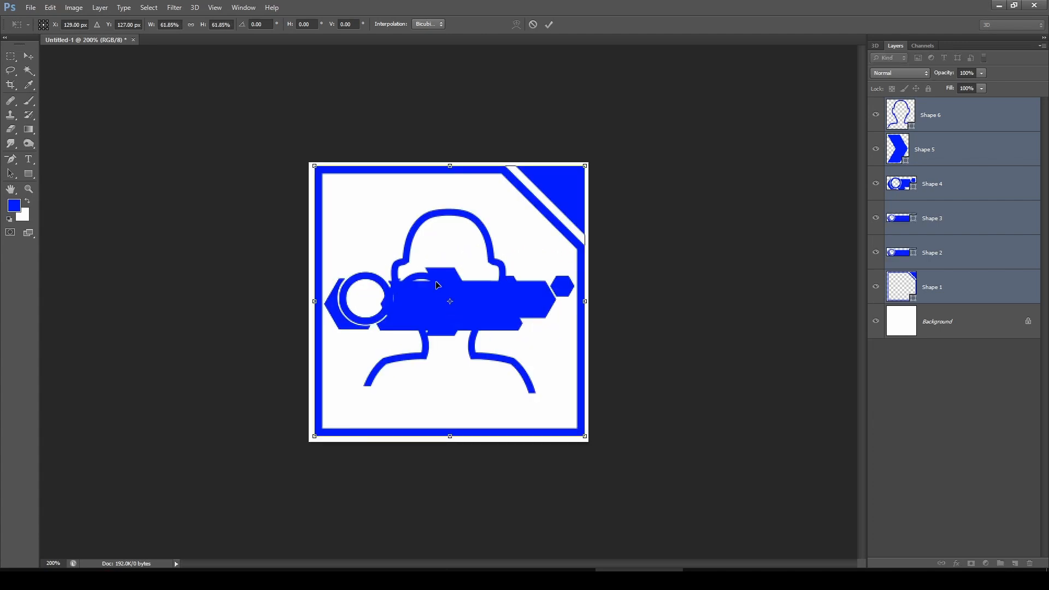
pyautogui.press('Left')
pyautogui.press('Return')
# Zoom in and out to inspect the scaled artwork's edges
pyautogui.keyDown('ctrl'); pyautogui.click(469, 267); pyautogui.keyUp('ctrl')
pyautogui.keyDown('ctrl'); pyautogui.click(474, 266); pyautogui.keyUp('ctrl')
pyautogui.keyDown('ctrl'); pyautogui.click(429, 165); pyautogui.keyUp('ctrl')
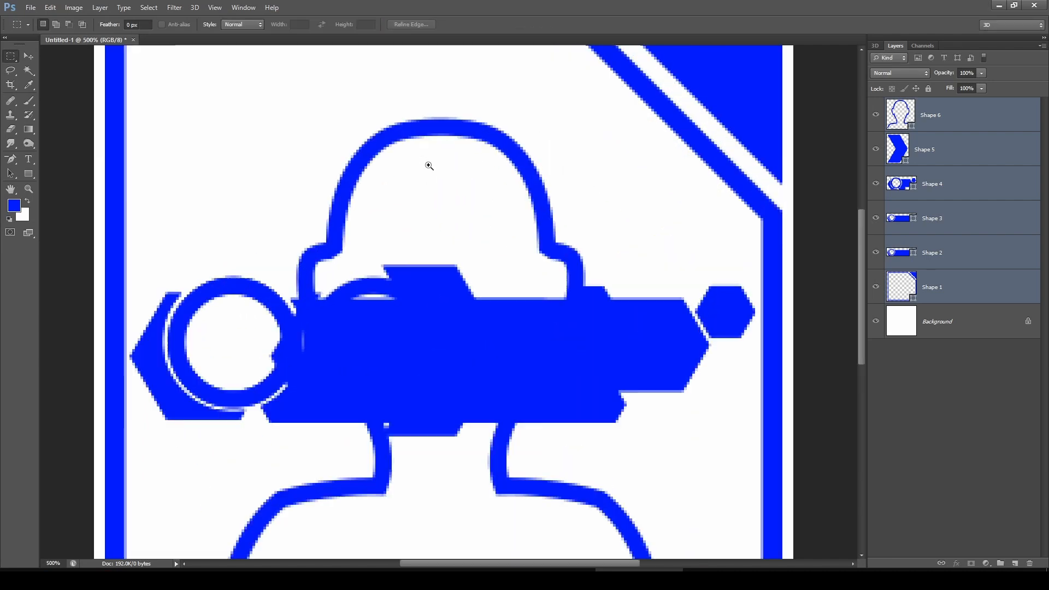
pyautogui.keyDown('alt'); pyautogui.click(462, 315); pyautogui.keyUp('alt')
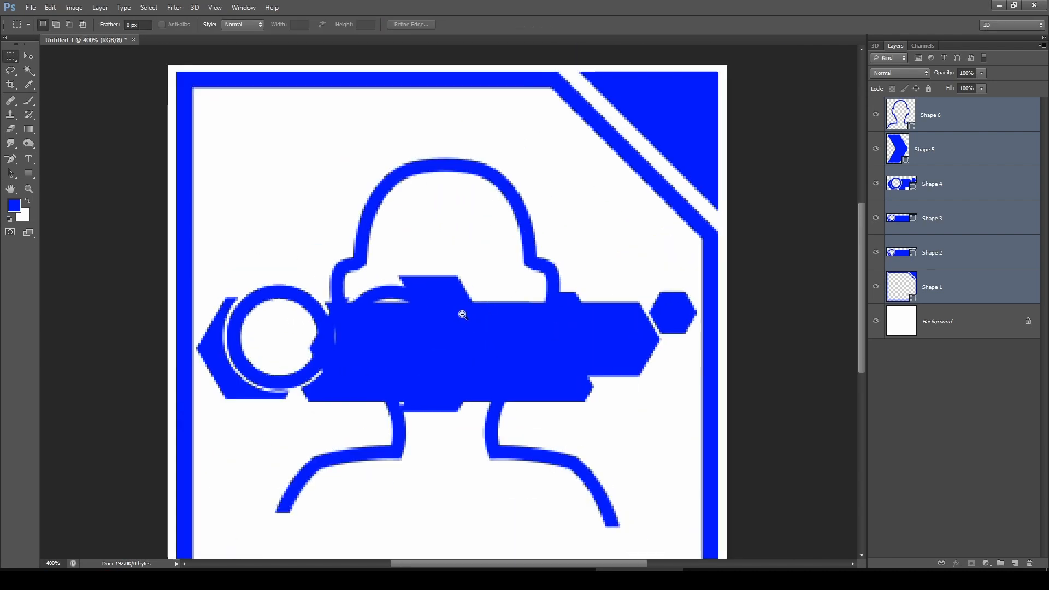
pyautogui.keyDown('alt'); pyautogui.click(462, 315); pyautogui.keyUp('alt')
pyautogui.keyDown('alt'); pyautogui.click(463, 314); pyautogui.keyUp('alt')
pyautogui.keyDown('alt'); pyautogui.click(464, 313); pyautogui.keyUp('alt')
pyautogui.keyDown('alt'); pyautogui.click(464, 313); pyautogui.keyUp('alt')
pyautogui.click(462, 317)
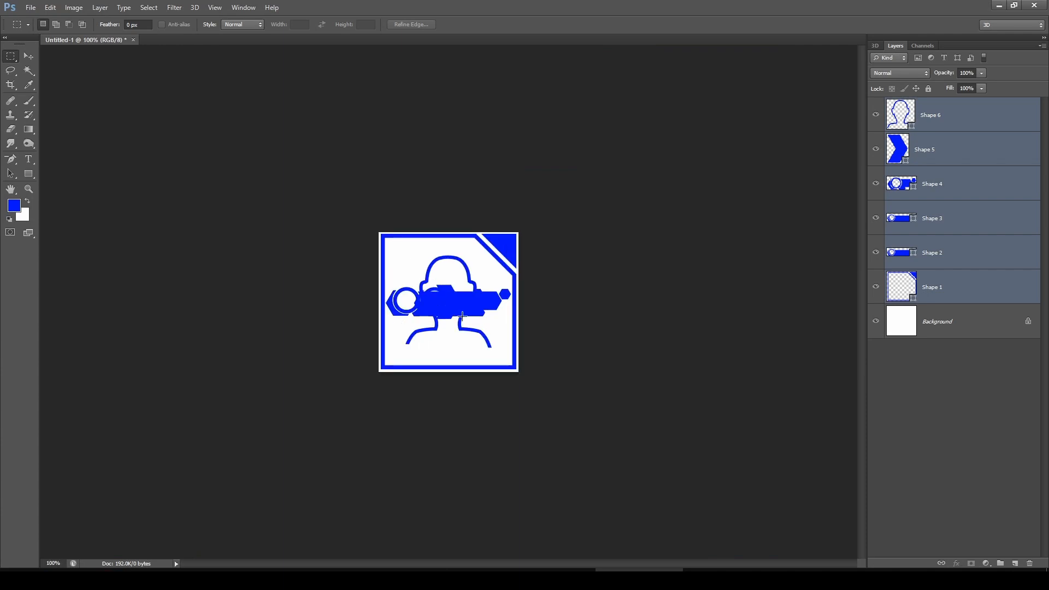
pyautogui.keyDown('ctrl'); pyautogui.click(444, 326); pyautogui.keyUp('ctrl')
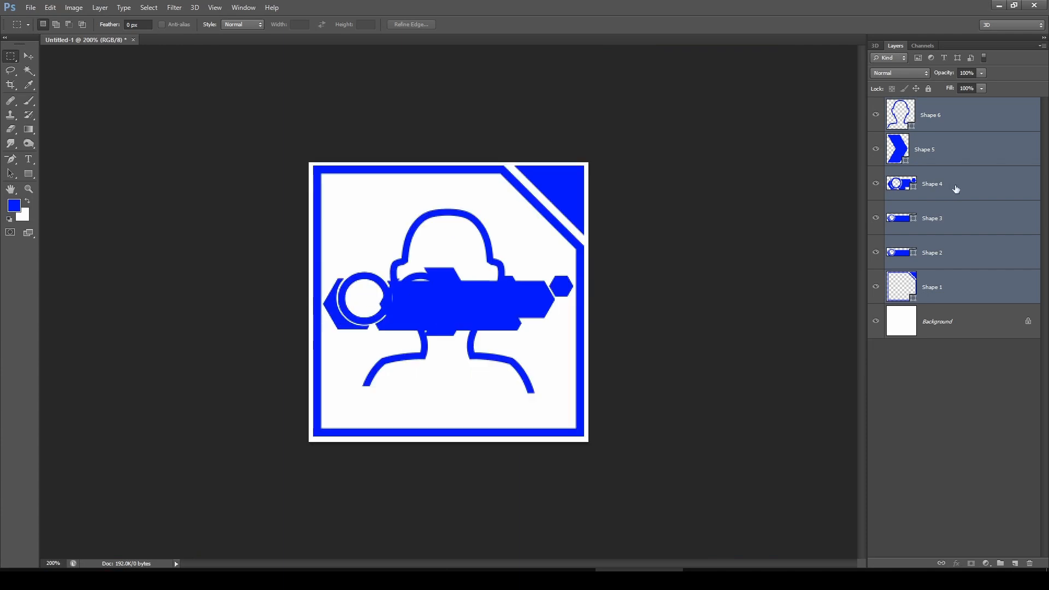
# Delete the Shape 2 layer
pyautogui.keyDown('ctrl'); pyautogui.click(951, 193); pyautogui.keyUp('ctrl')
pyautogui.click(976, 254)
pyautogui.press('Delete')
# Move the Shape 3 and Shape 4 bars to the bottom of the frame and hide the Shape 5 chevron
pyautogui.click(970, 189)
pyautogui.keyDown('shift'); pyautogui.click(968, 230); pyautogui.keyUp('shift')
pyautogui.press('v')
pyautogui.moveTo(414, 303)
pyautogui.mouseDown()
pyautogui.moveTo(414, 397)
pyautogui.moveTo(421, 290)
pyautogui.mouseUp()
pyautogui.click(939, 117)
pyautogui.click(876, 150)
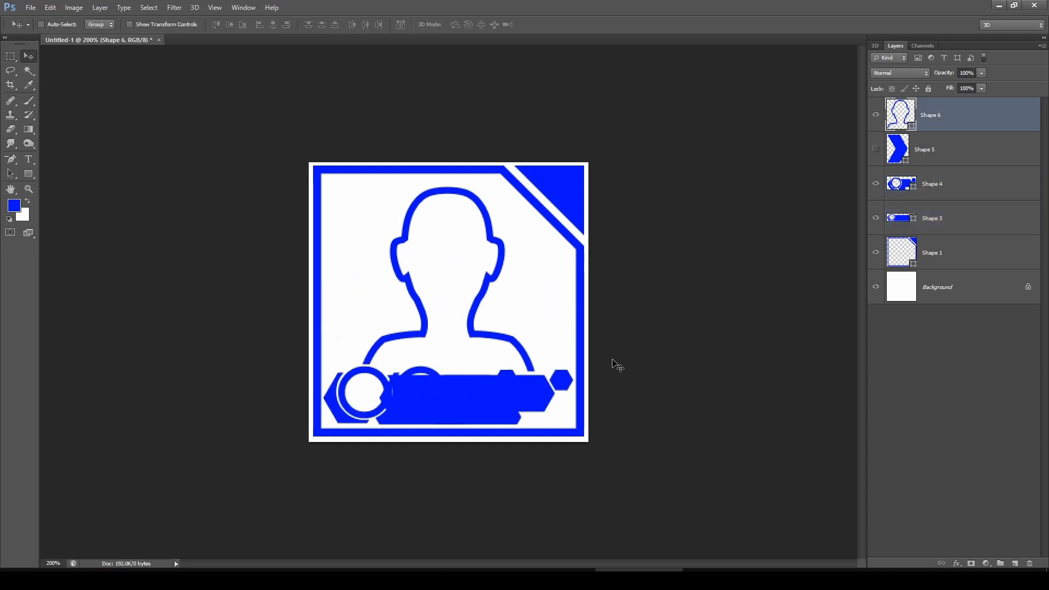
# Set the Shape 1 frame's fill colour to magenta #cc00ff
pyautogui.click(943, 259)
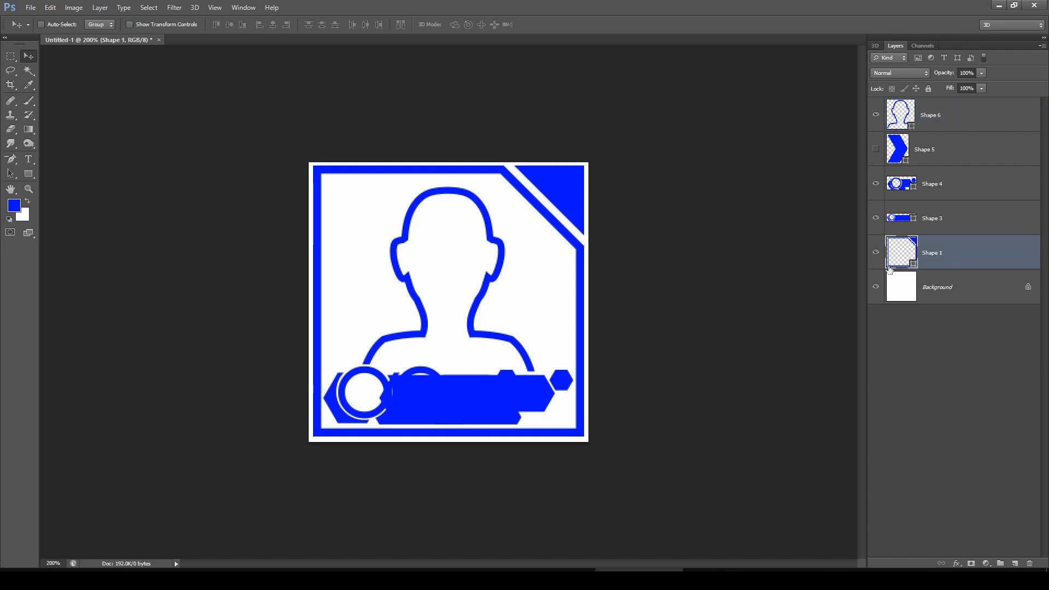
pyautogui.doubleClick(901, 253)
pyautogui.click(749, 258)
pyautogui.click(853, 229)
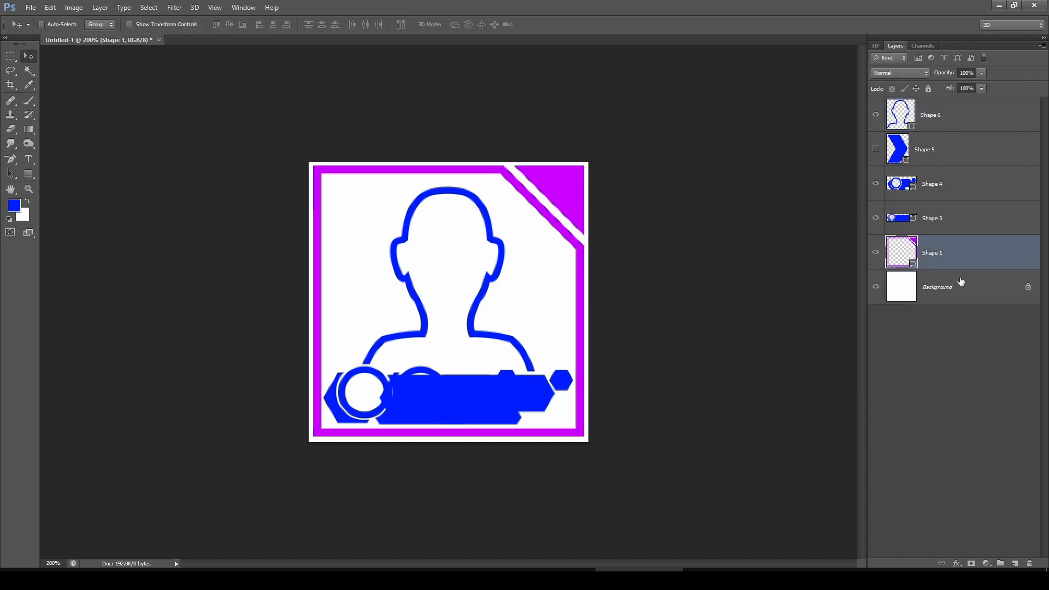
# Add a black solid colour fill layer and delete the Background layer
pyautogui.click(970, 296)
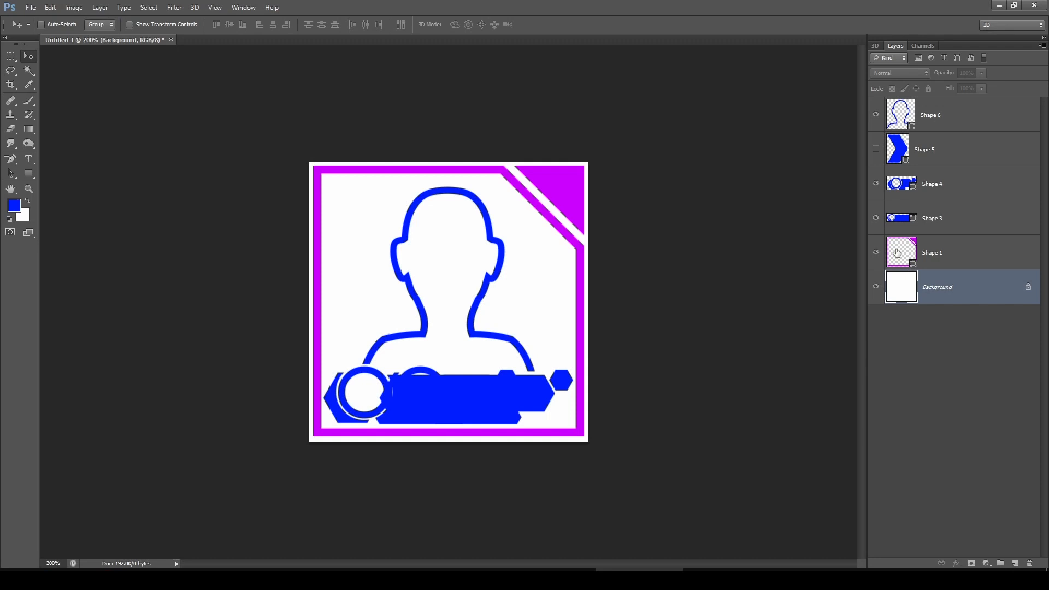
pyautogui.click(73, 7)
pyautogui.moveTo(123, 91)
pyautogui.click(242, 92)
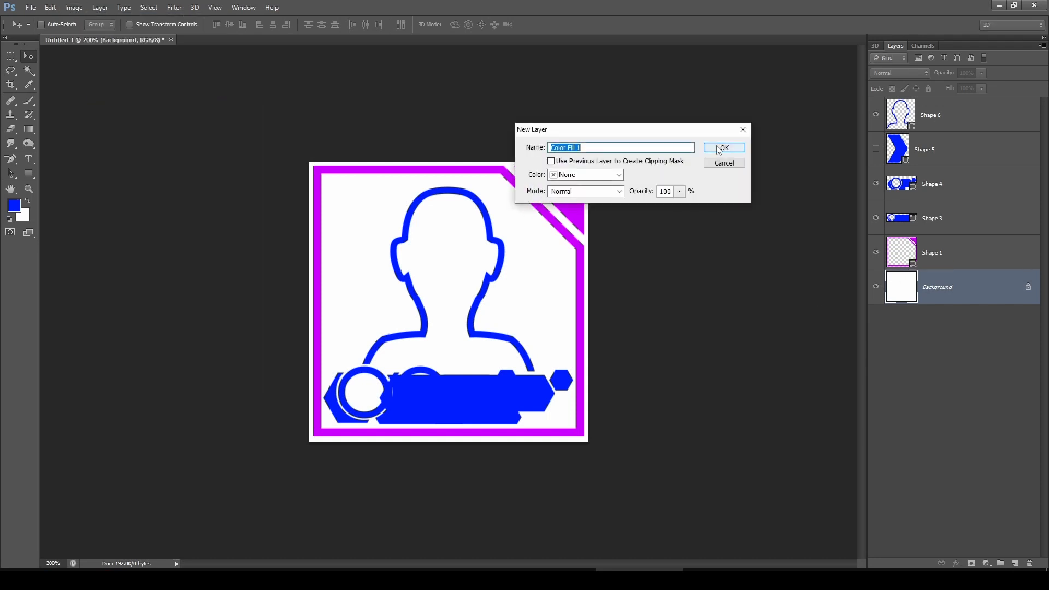
pyautogui.click(713, 148)
pyautogui.moveTo(653, 333); pyautogui.dragTo(639, 384)
pyautogui.click(836, 229)
pyautogui.rightClick(941, 286)
pyautogui.click(963, 308)
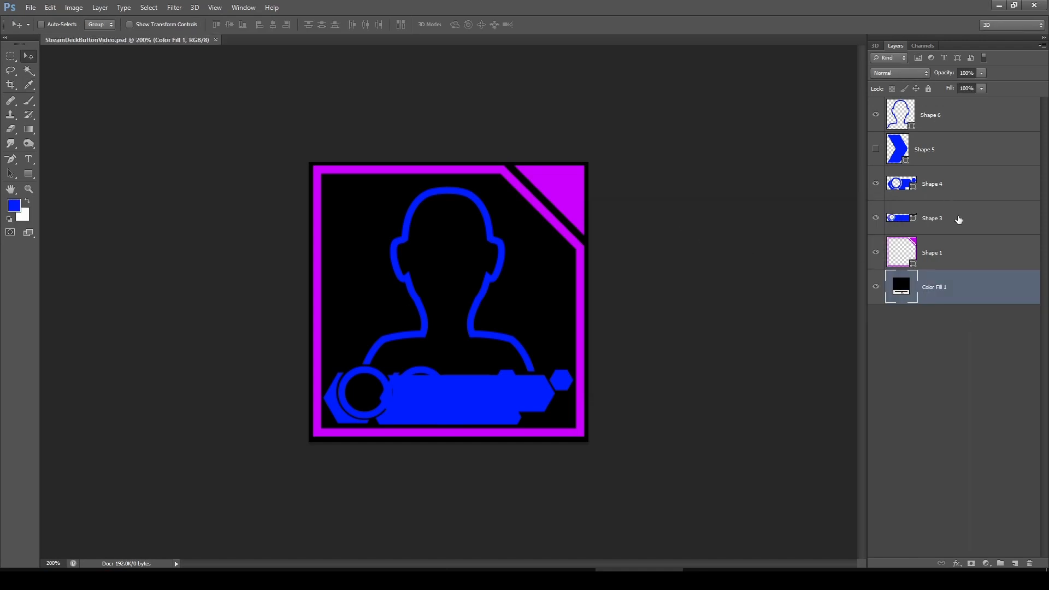
# Recolour the Shape 3 and Shape 4 bars by sampling the frame's magenta
pyautogui.doubleClick(900, 218)
pyautogui.click(561, 177)
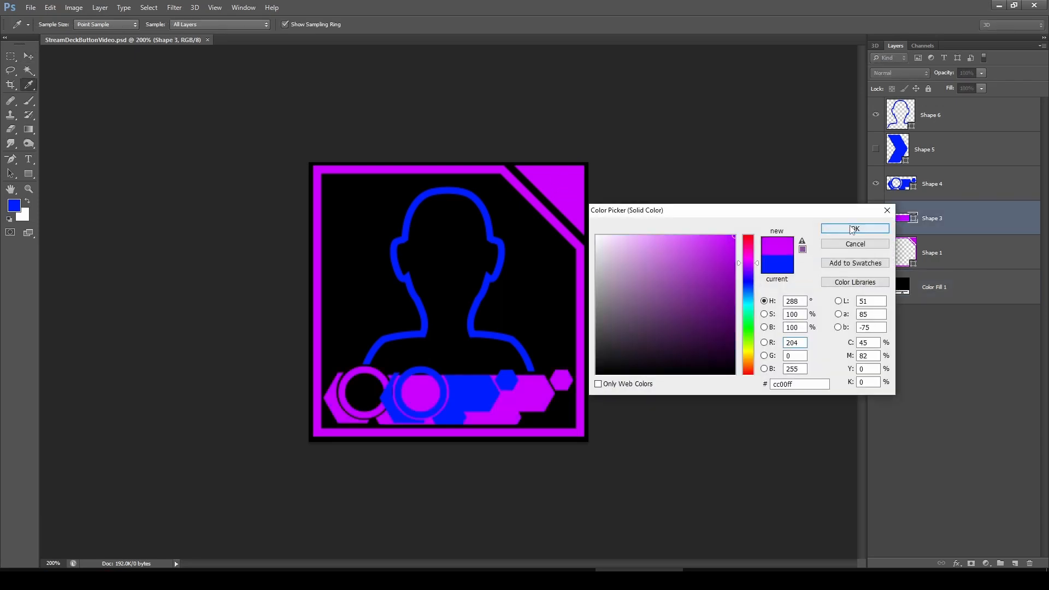
pyautogui.click(852, 230)
pyautogui.doubleClick(901, 184)
pyautogui.click(548, 173)
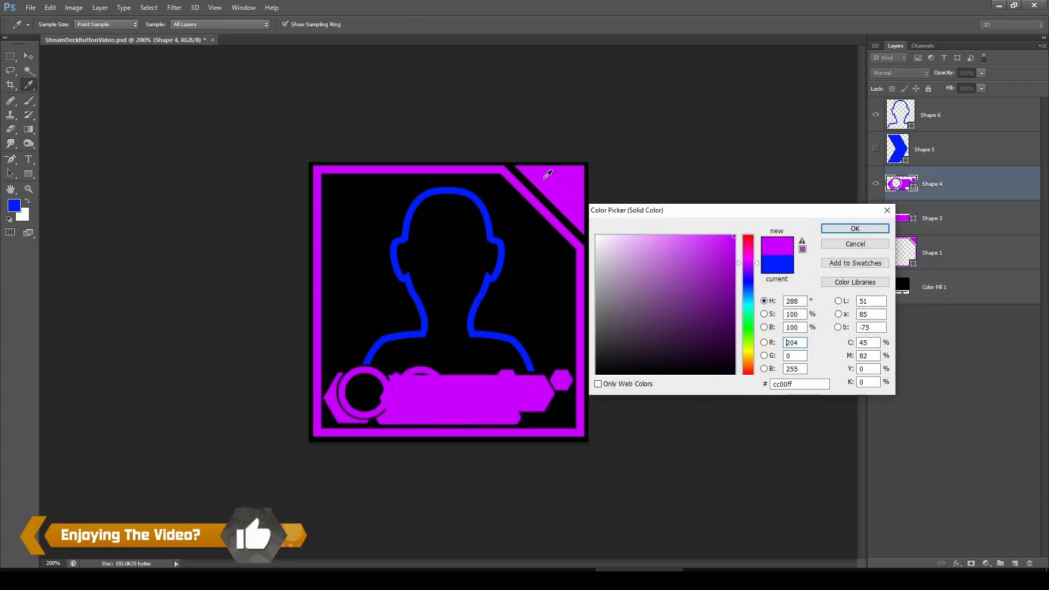
pyautogui.click(854, 229)
# Recolour the Shape 6 person outline by sampling the frame's magenta
pyautogui.doubleClick(901, 115)
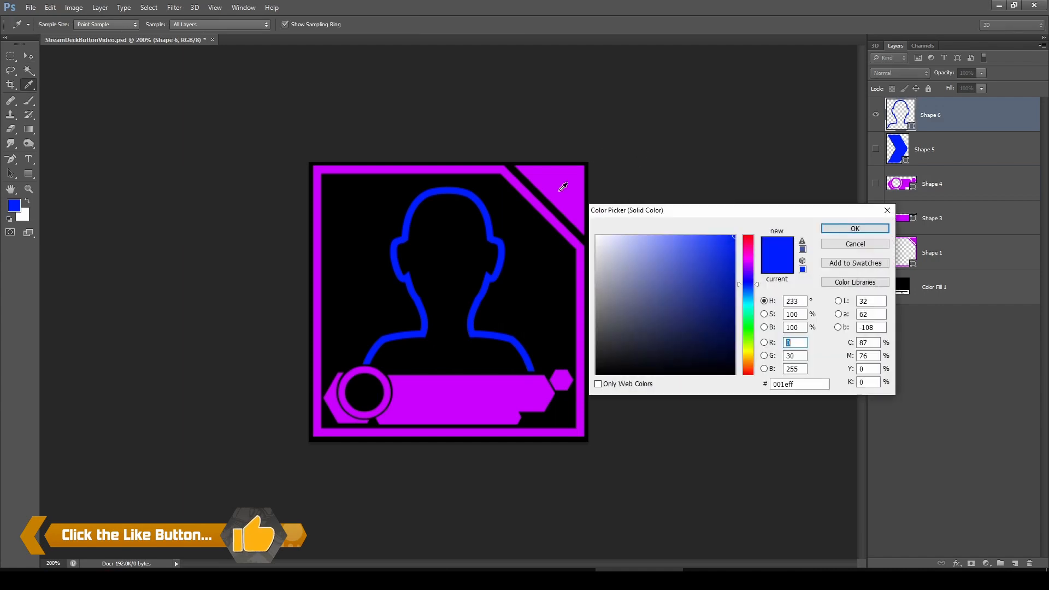
pyautogui.click(563, 187)
pyautogui.click(856, 228)
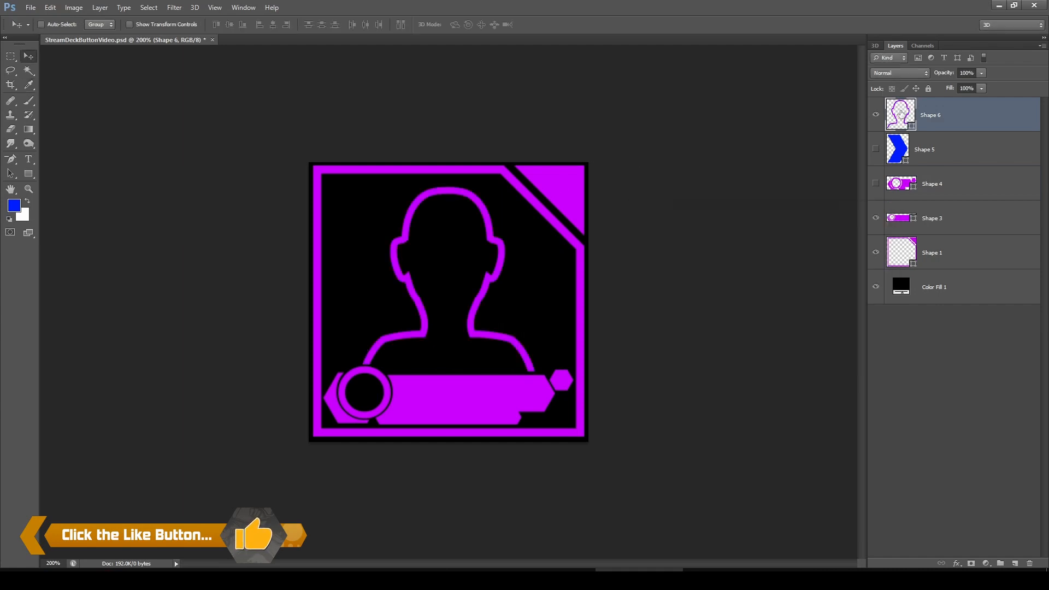
# Set the Shape 6 person outline's fill colour to dark purple #6d1782
pyautogui.doubleClick(901, 115)
pyautogui.click(710, 290)
pyautogui.click(708, 320)
pyautogui.click(713, 302)
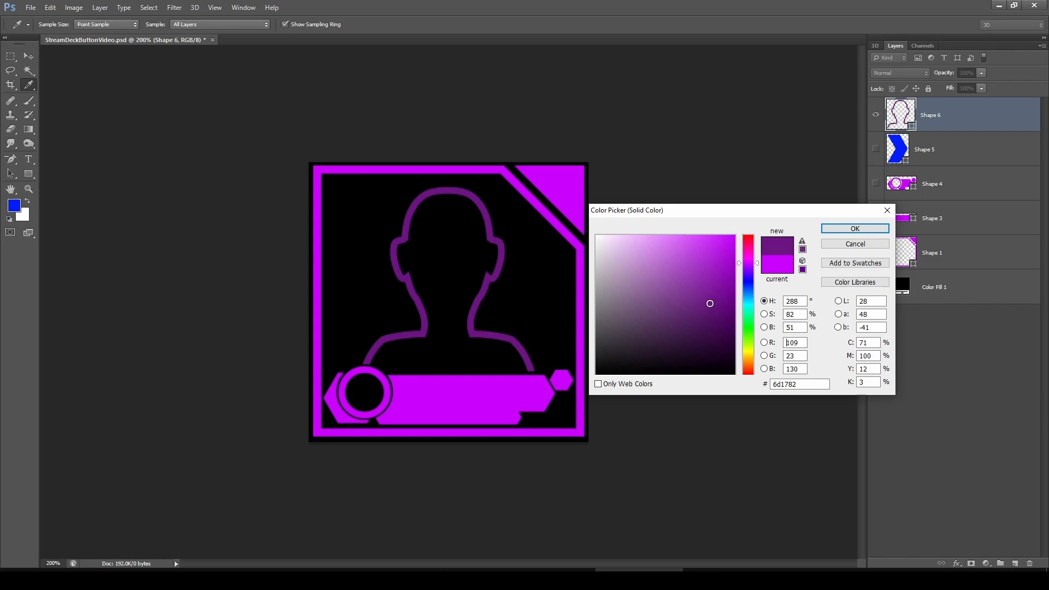
pyautogui.click(831, 247)
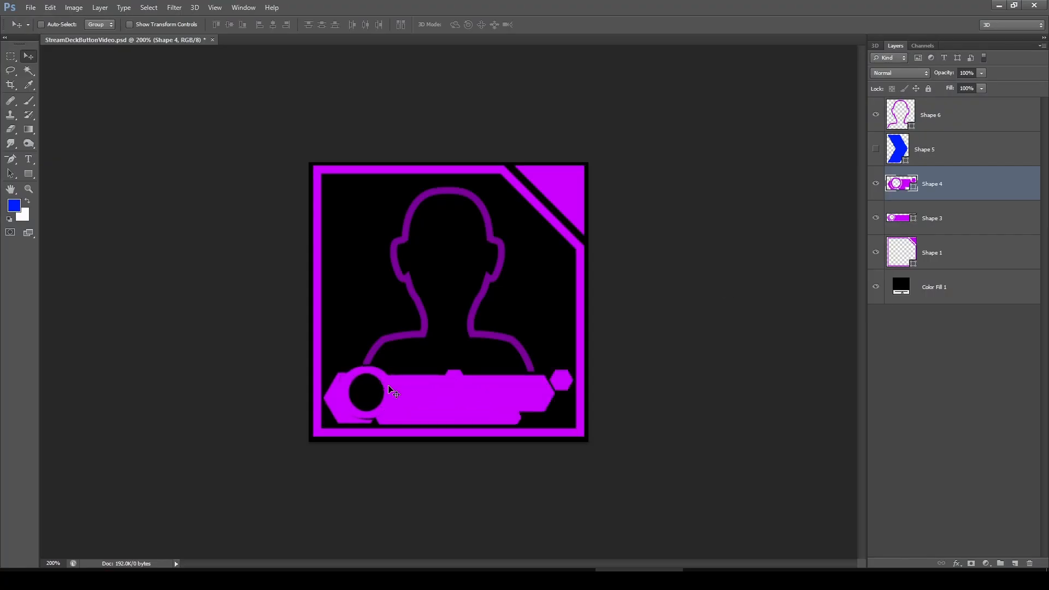
# Nudge the Shape 4 bar artwork horizontally into position
pyautogui.press('Left')
pyautogui.press('Left')
pyautogui.press('Left')
pyautogui.press('Left')
pyautogui.press('Right')
pyautogui.press('Left')
pyautogui.press('Left')
pyautogui.press('Right')
pyautogui.press('Right')
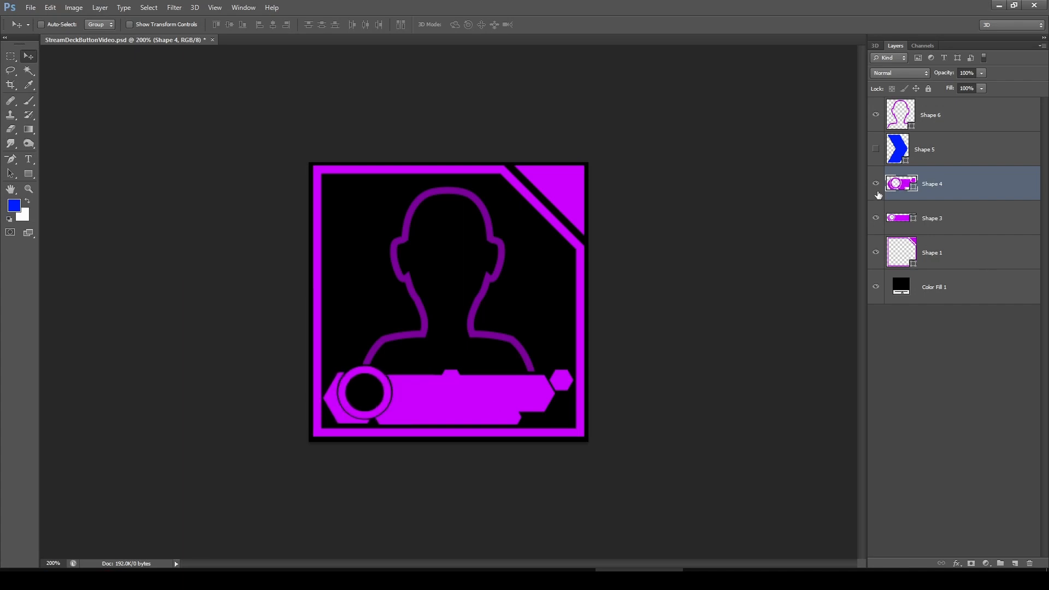
# Hide the Shape 3 layer and group all the shape layers together
pyautogui.click(876, 219)
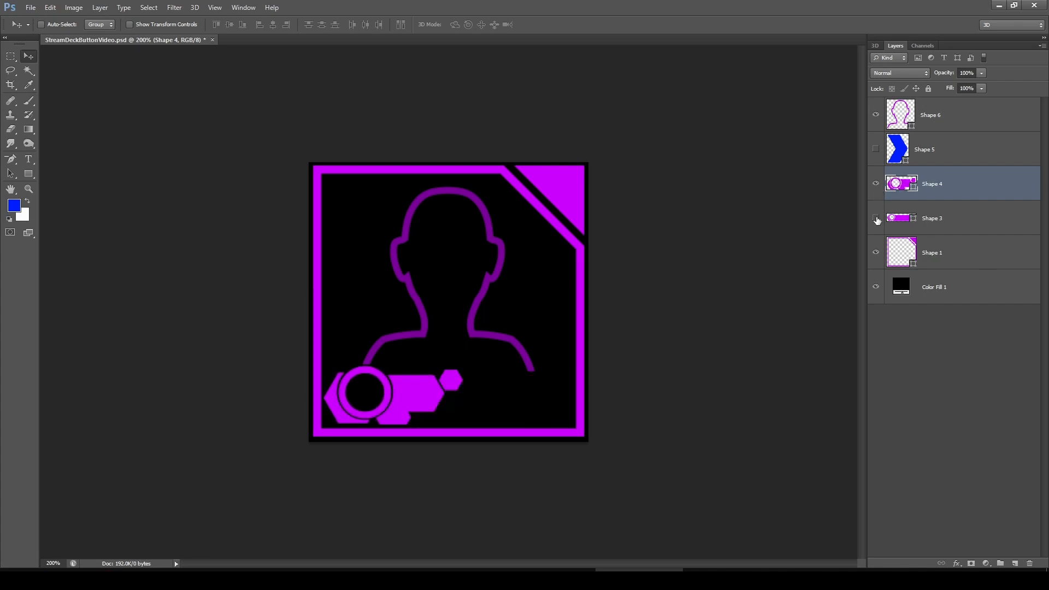
pyautogui.click(963, 149)
pyautogui.click(961, 122)
pyautogui.click(1000, 563)
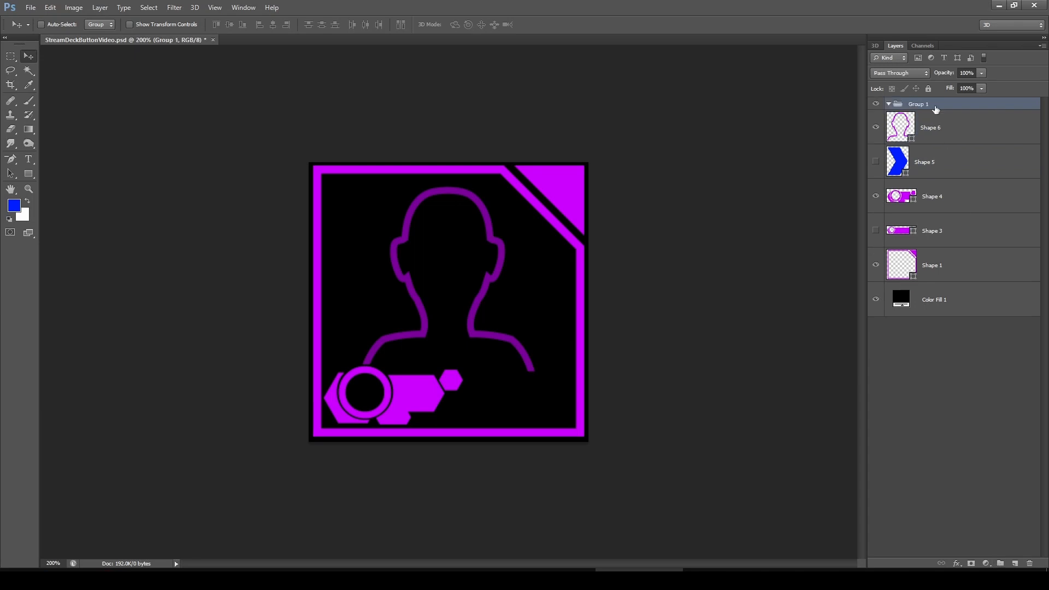
# Rename the group OffState and duplicate it
pyautogui.click(942, 130)
pyautogui.keyDown('shift'); pyautogui.click(946, 270); pyautogui.keyUp('shift')
pyautogui.moveTo(945, 125); pyautogui.dragTo(1015, 563)
pyautogui.doubleClick(919, 104)
pyautogui.write('OffState')
pyautogui.press('Return')
# Hide the OffState group and rename its copy OnState
pyautogui.click(888, 104)
pyautogui.click(875, 117)
pyautogui.doubleClick(924, 104)
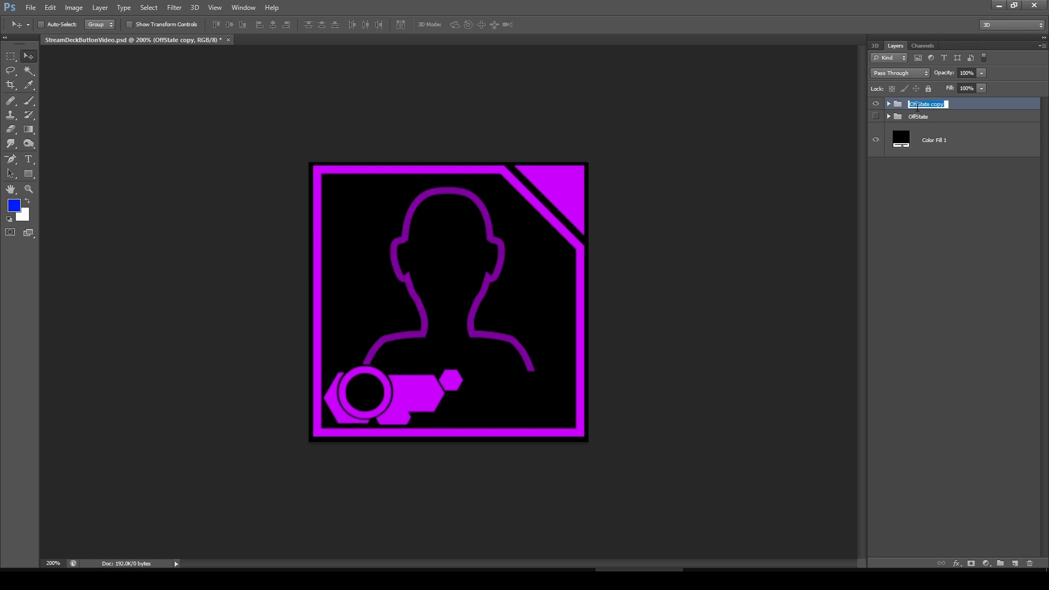
pyautogui.write('OnState')
pyautogui.press('Return')
# In the OnState group, set the Shape 1 frame's fill colour to green #5aff00
pyautogui.click(890, 104)
pyautogui.doubleClick(917, 261)
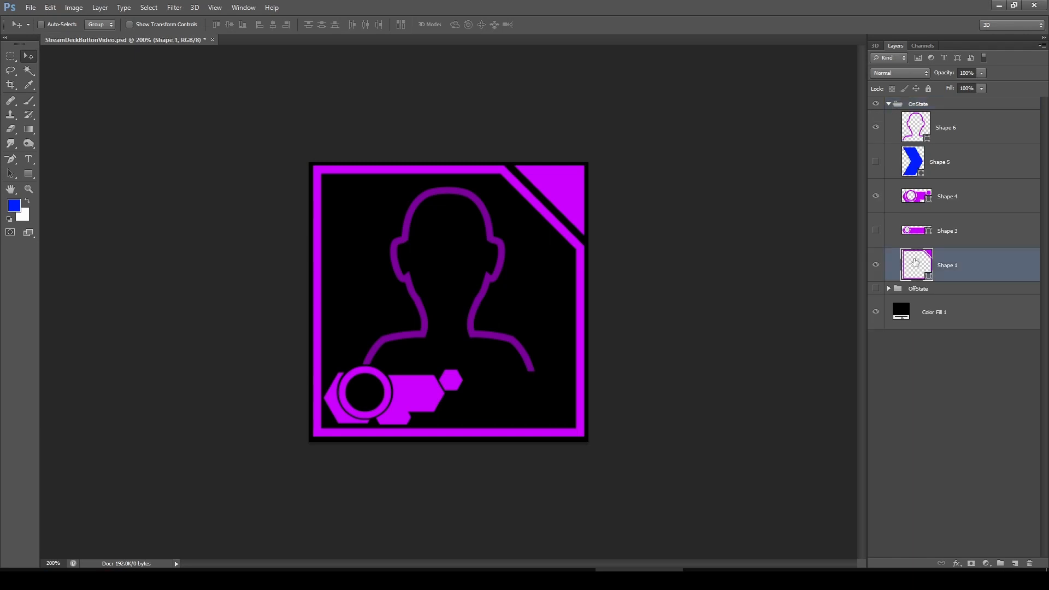
pyautogui.moveTo(747, 331); pyautogui.dragTo(753, 336)
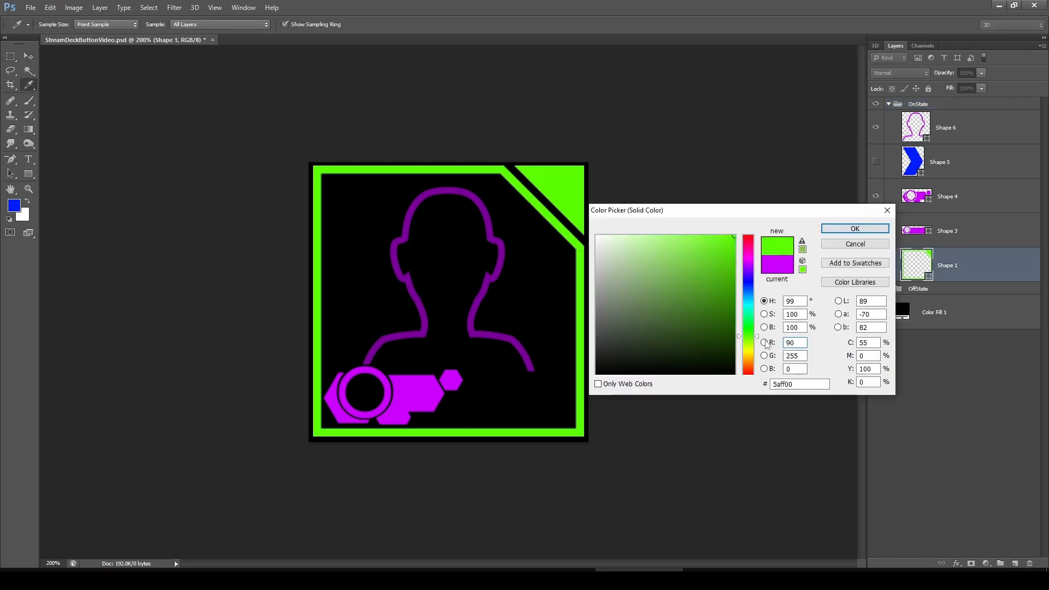
pyautogui.click(846, 230)
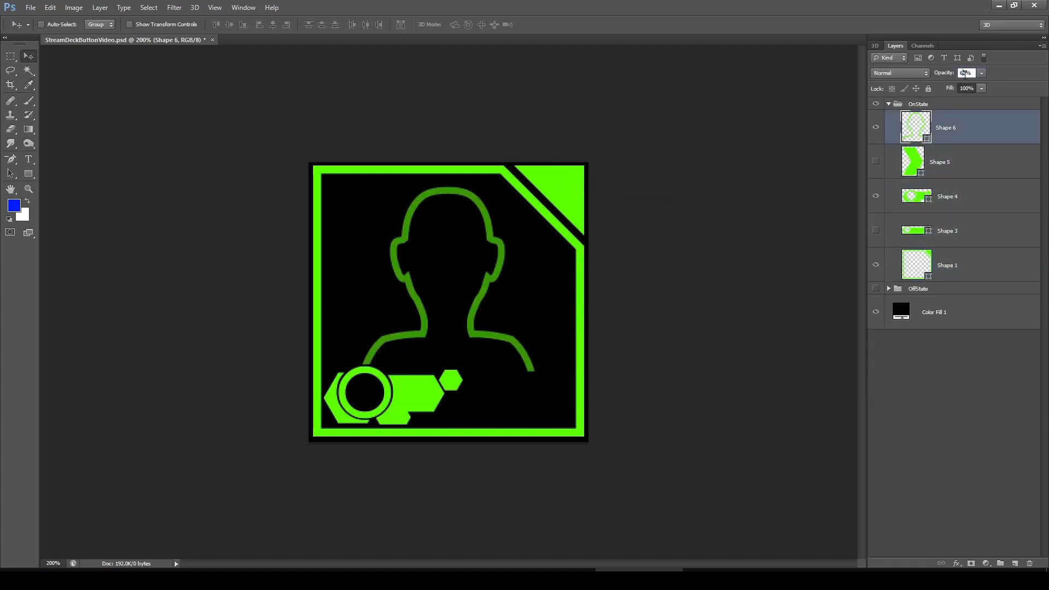
# Set the Shape 6 person outline layer's opacity to 40%
pyautogui.click(965, 73)
pyautogui.write('40')
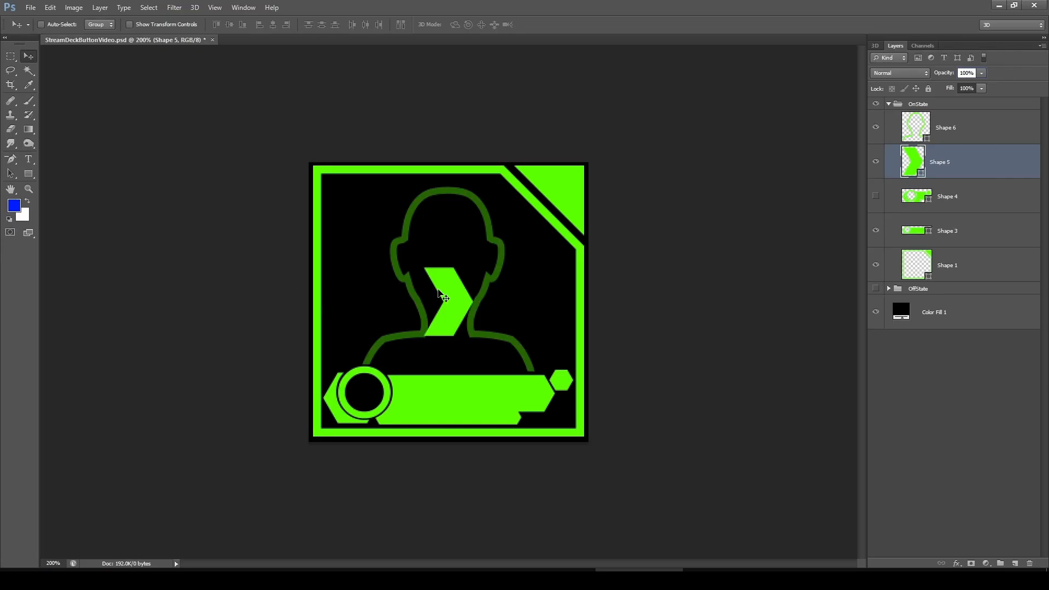
# Move the chevron to the bottom-left and duplicate it repeatedly, spacing copies about 40 px apart along the bottom
pyautogui.moveTo(438, 291); pyautogui.dragTo(397, 402)
pyautogui.moveTo(979, 172); pyautogui.dragTo(1016, 563)
pyautogui.moveTo(406, 394); pyautogui.dragTo(448, 394)
pyautogui.moveTo(981, 158); pyautogui.dragTo(1015, 563)
pyautogui.moveTo(446, 380); pyautogui.dragTo(488, 380)
pyautogui.moveTo(968, 159); pyautogui.dragTo(1015, 563)
pyautogui.moveTo(486, 379); pyautogui.dragTo(528, 378)
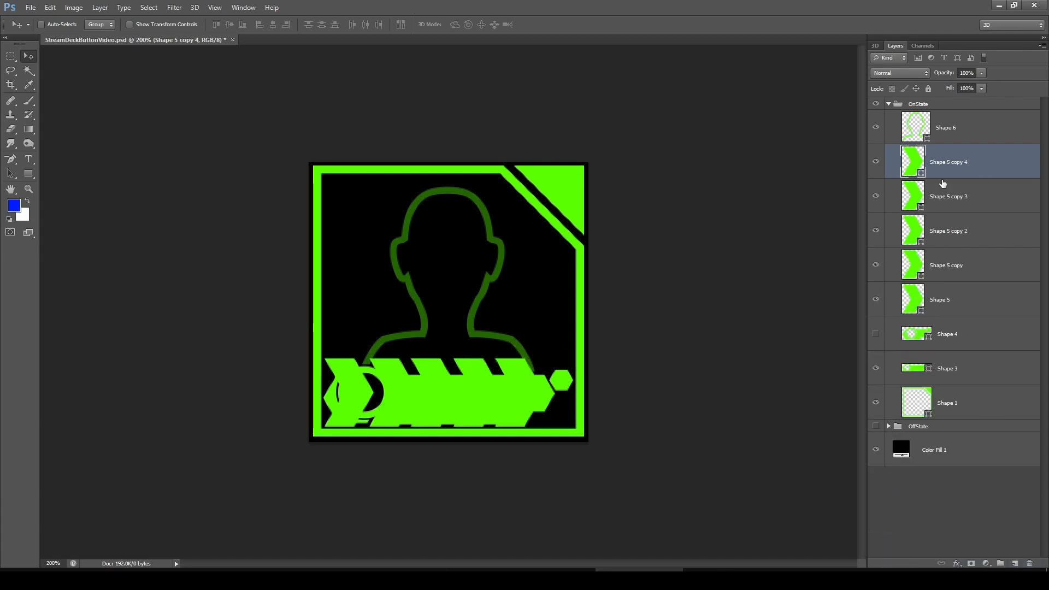
pyautogui.moveTo(970, 164); pyautogui.dragTo(1015, 564)
pyautogui.moveTo(525, 381); pyautogui.dragTo(568, 381)
# Nudge all the chevron layers slightly left and hide the Shape 3 layer
pyautogui.keyDown('shift'); pyautogui.click(976, 334); pyautogui.keyUp('shift')
pyautogui.moveTo(581, 279); pyautogui.dragTo(569, 279)
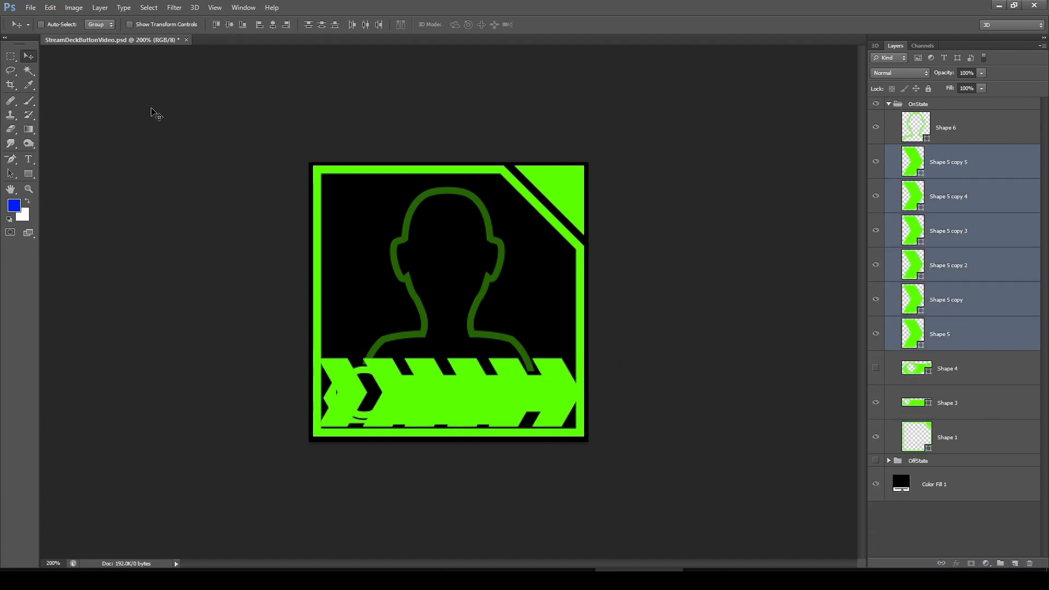
pyautogui.click(877, 403)
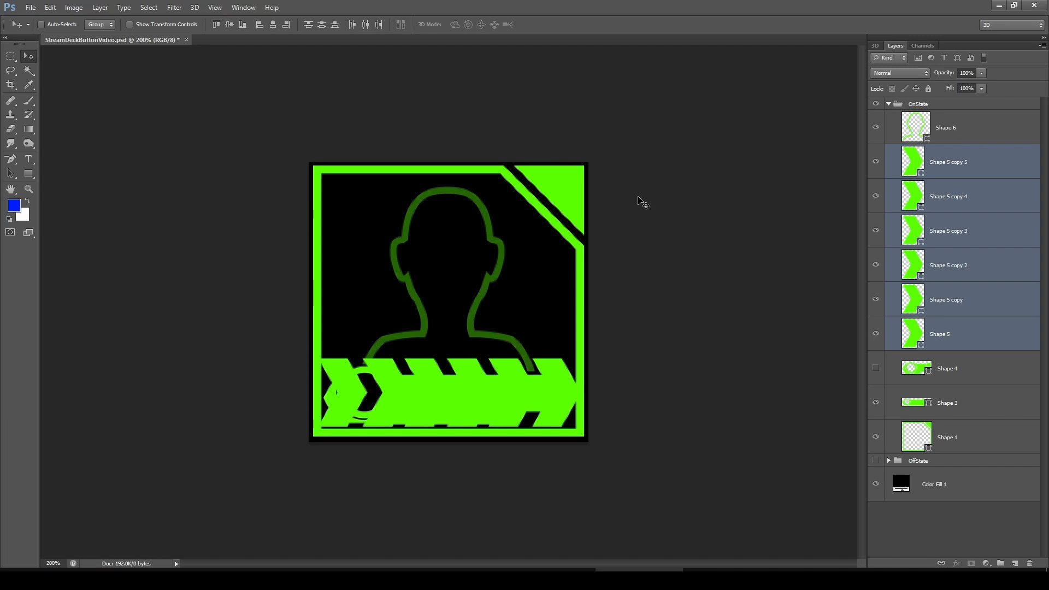
pyautogui.click(876, 403)
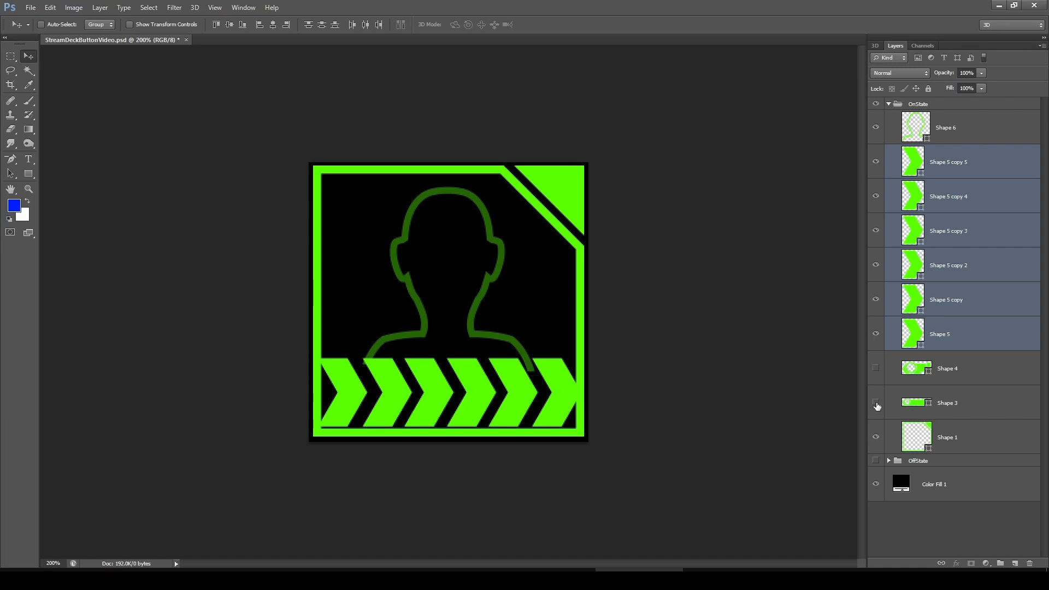
# Hide the chevron copies and set the Shape 5 chevron's fill colour to yellow #f6ff00
pyautogui.moveTo(875, 163); pyautogui.dragTo(876, 299)
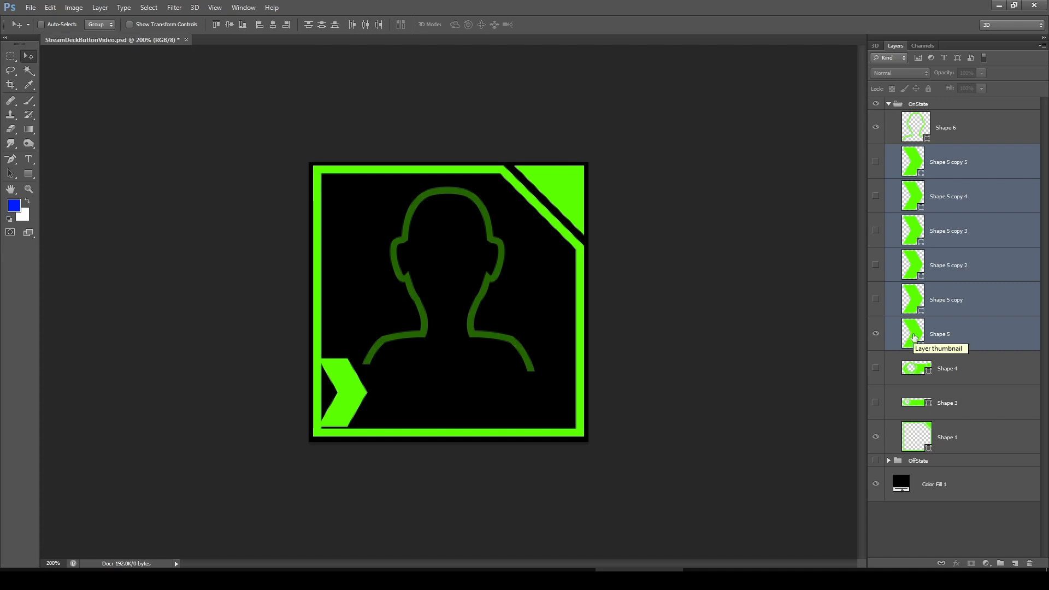
pyautogui.doubleClick(915, 337)
pyautogui.click(749, 345)
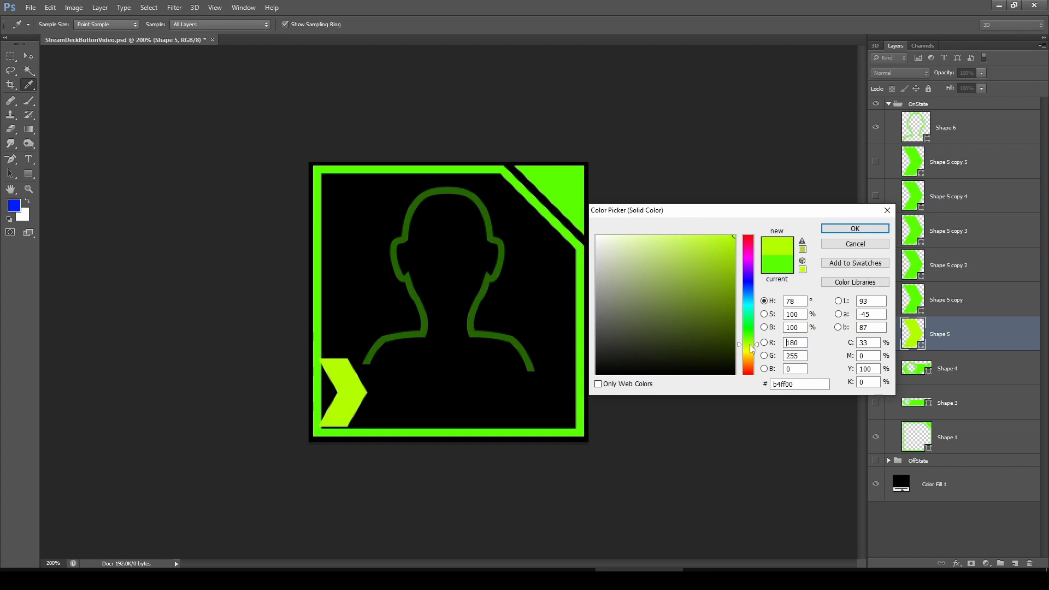
pyautogui.click(754, 354)
pyautogui.moveTo(753, 353); pyautogui.dragTo(749, 353)
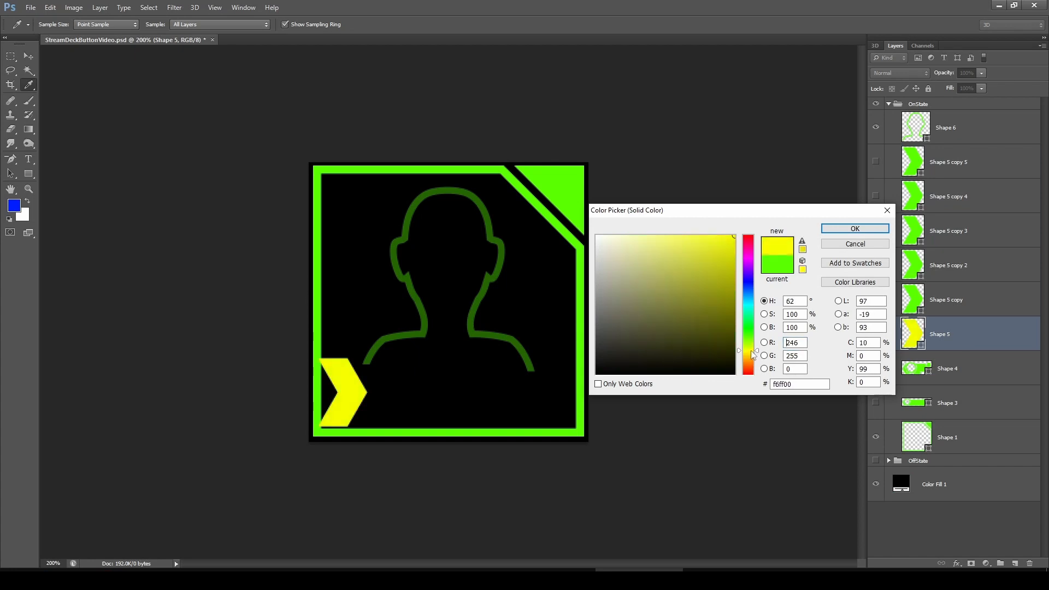
pyautogui.click(855, 229)
# Recolour each remaining chevron copy yellow by sampling the first chevron's colour in its fill picker
pyautogui.doubleClick(910, 297)
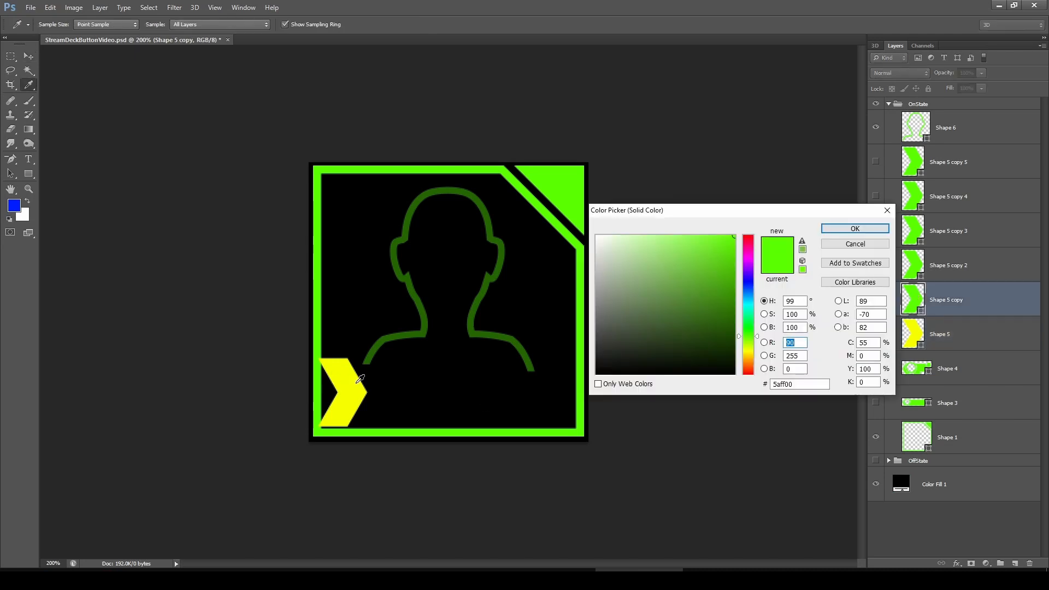
pyautogui.click(356, 383)
pyautogui.press('Return')
pyautogui.doubleClick(911, 272)
pyautogui.click(338, 363)
pyautogui.press('Return')
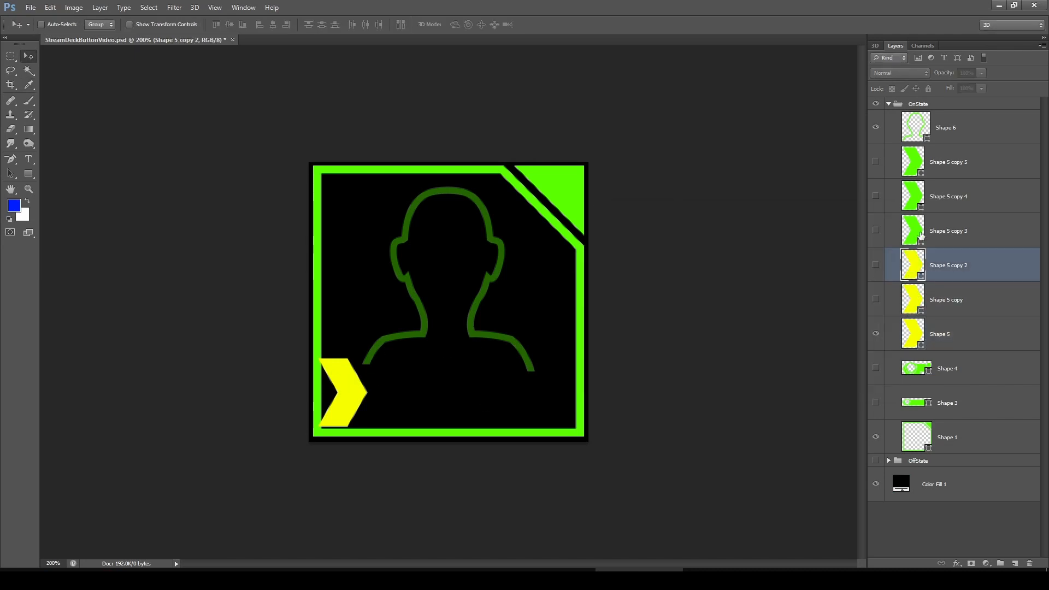
pyautogui.doubleClick(913, 231)
pyautogui.click(344, 368)
pyautogui.press('Return')
pyautogui.doubleClick(912, 196)
pyautogui.click(345, 369)
pyautogui.press('Return')
pyautogui.doubleClick(912, 162)
pyautogui.click(363, 378)
pyautogui.press('Return')
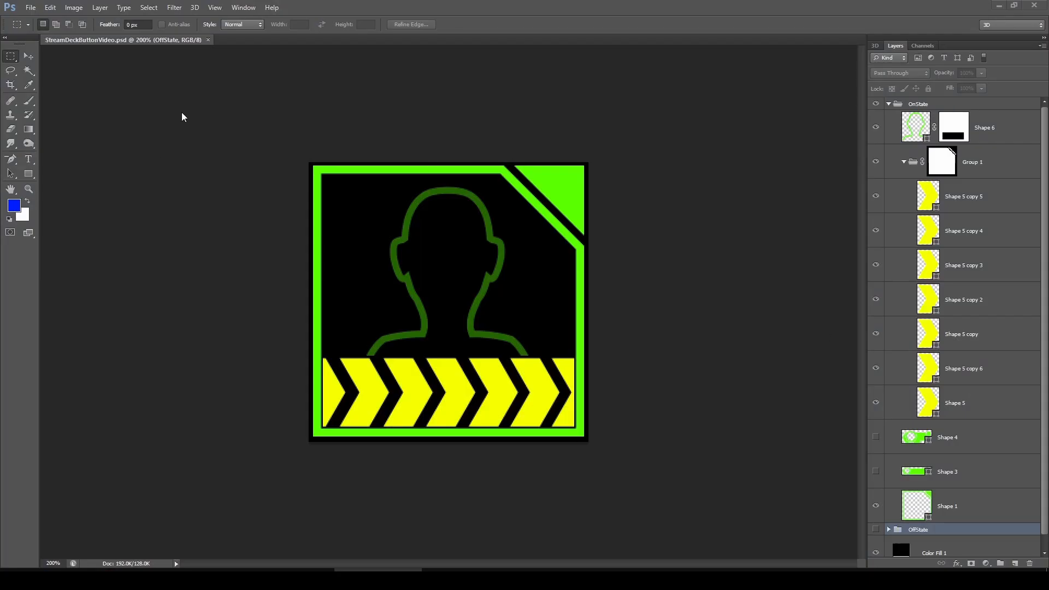
# Open the Timeline panel and hide the Shape 5 chevron for the first animation frame
pyautogui.click(244, 7)
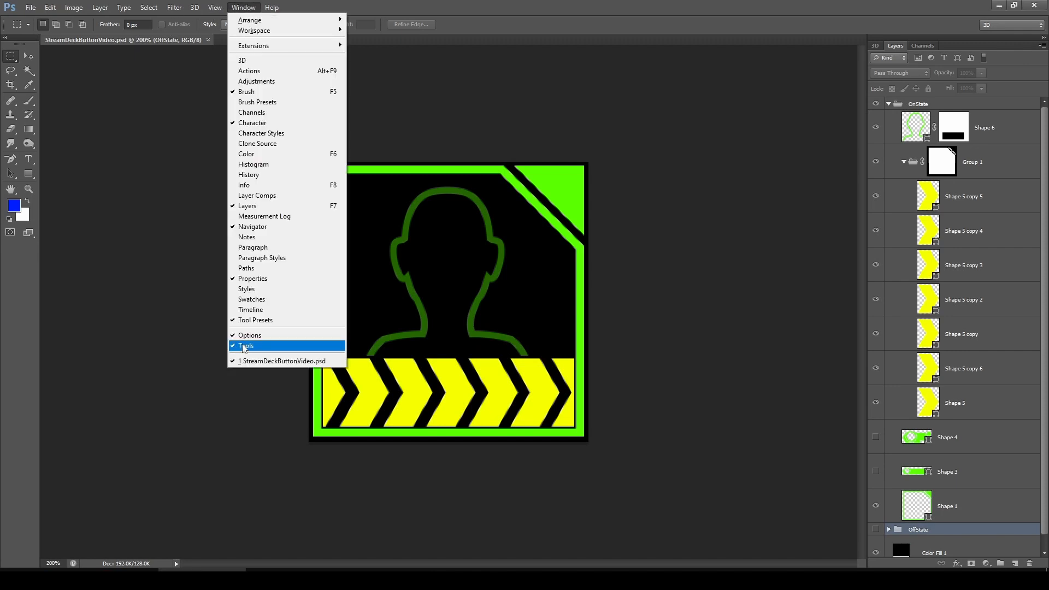
pyautogui.click(250, 309)
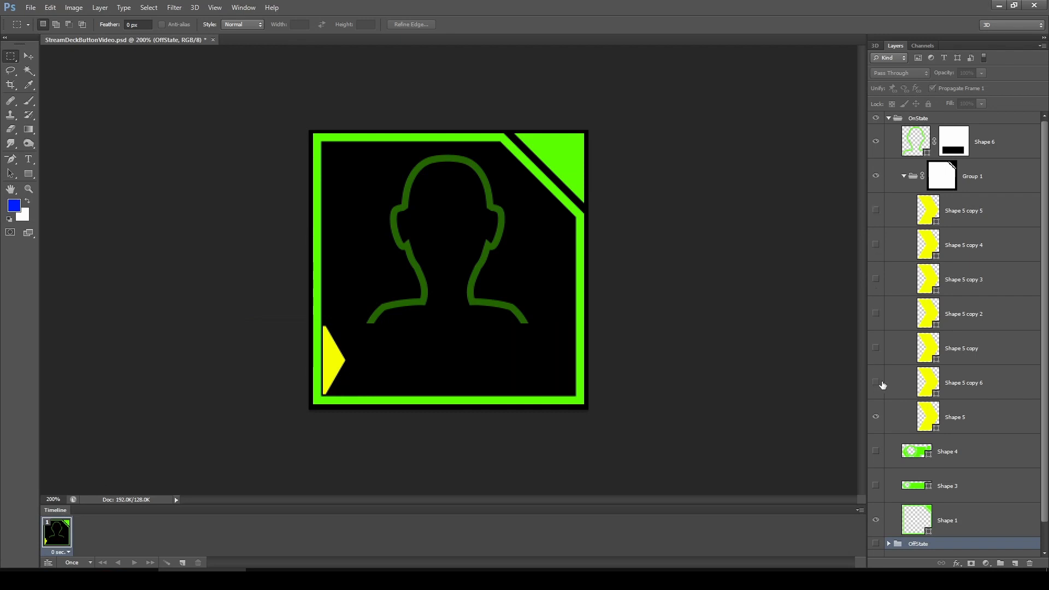
pyautogui.click(876, 418)
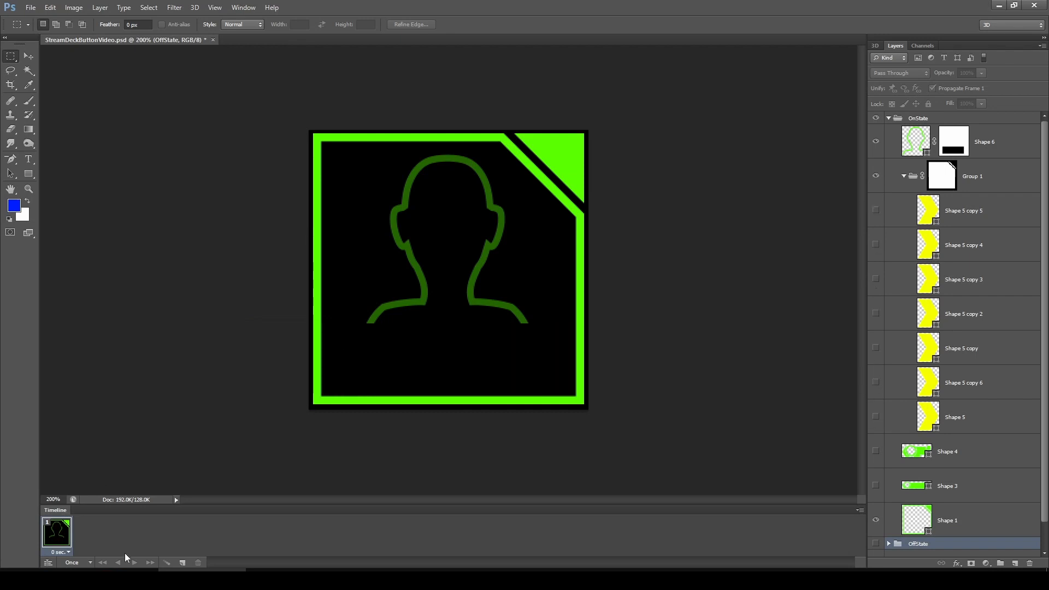
# Build frames 2 to 8 by adding a frame each time and showing the next chevron layer while hiding the previous one
pyautogui.click(182, 563)
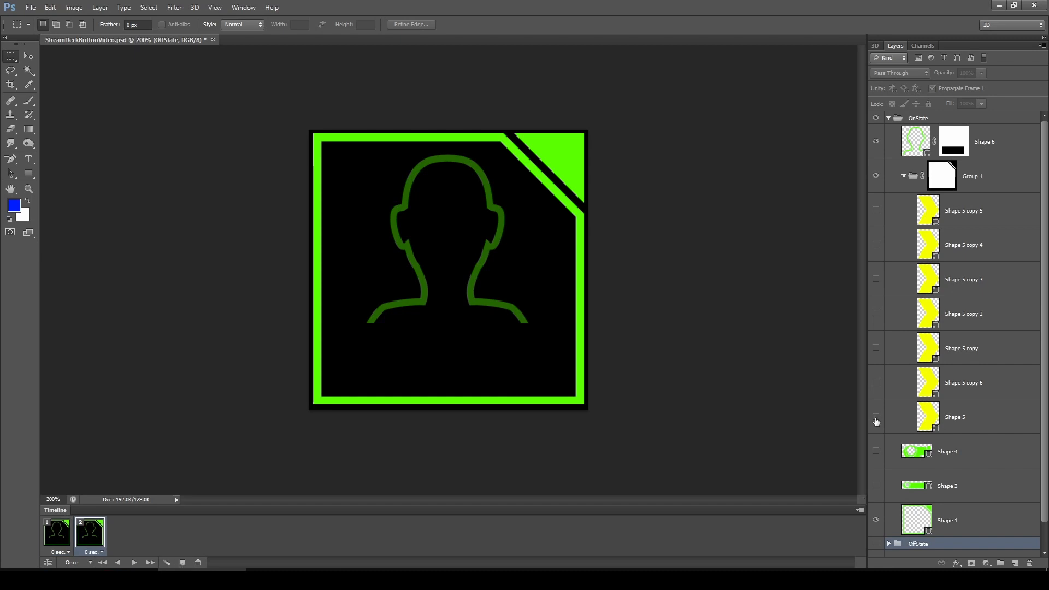
pyautogui.click(876, 418)
pyautogui.click(182, 563)
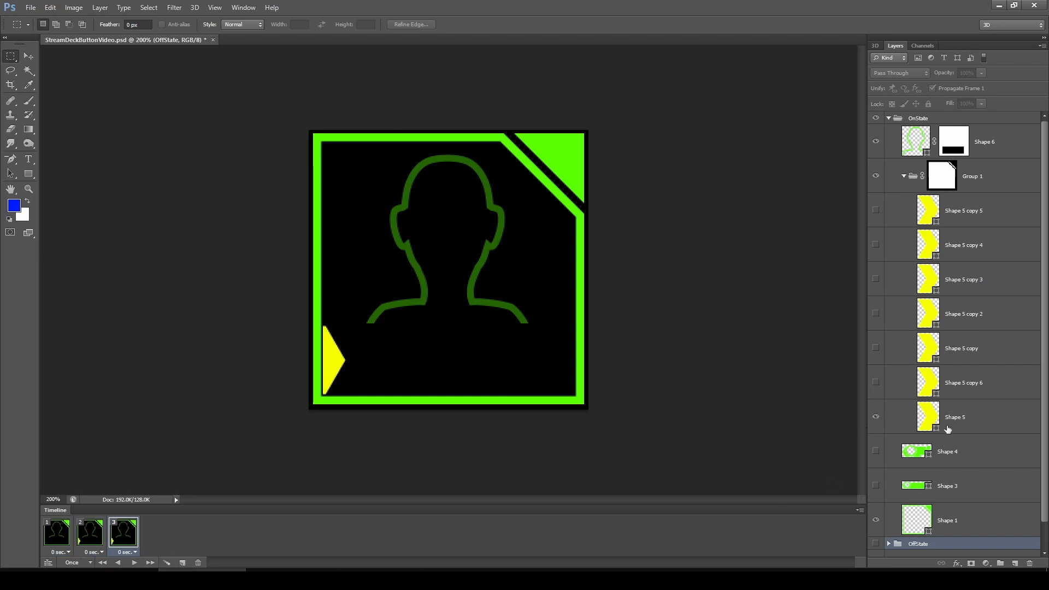
pyautogui.click(876, 418)
pyautogui.click(876, 382)
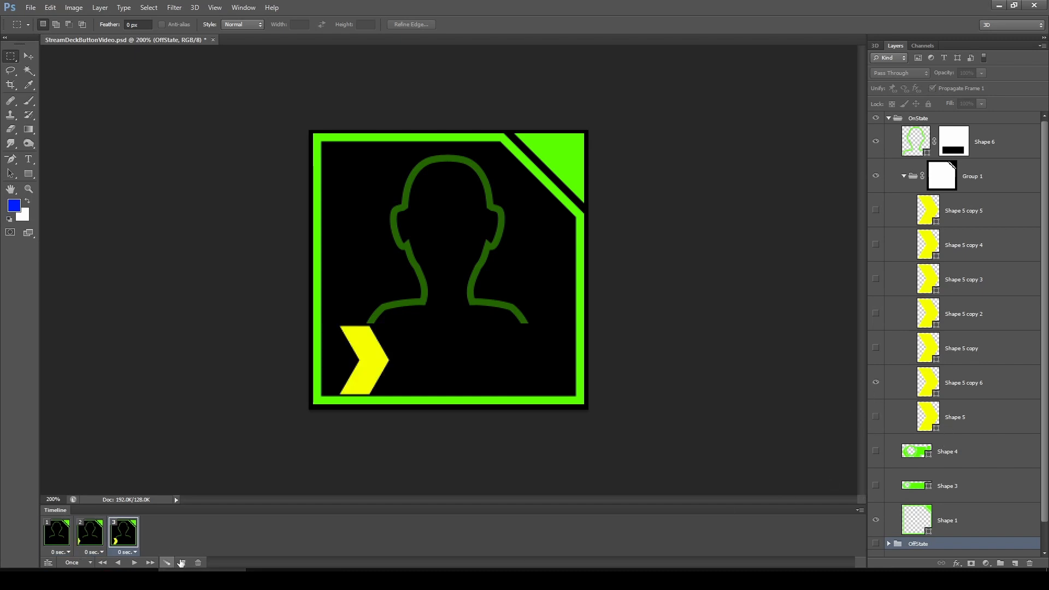
pyautogui.click(182, 563)
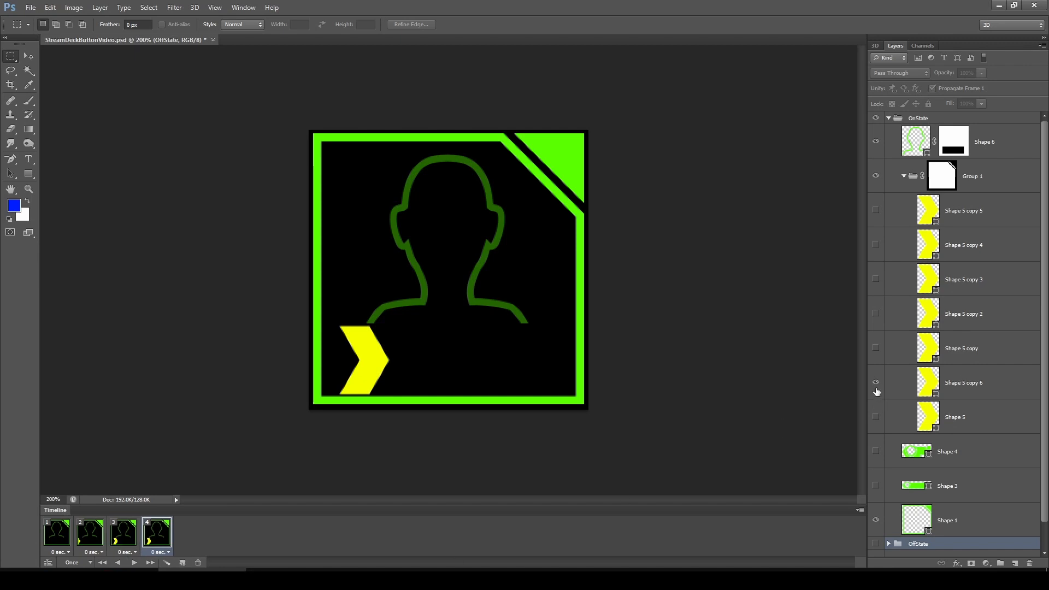
pyautogui.click(876, 382)
pyautogui.click(876, 348)
pyautogui.click(182, 563)
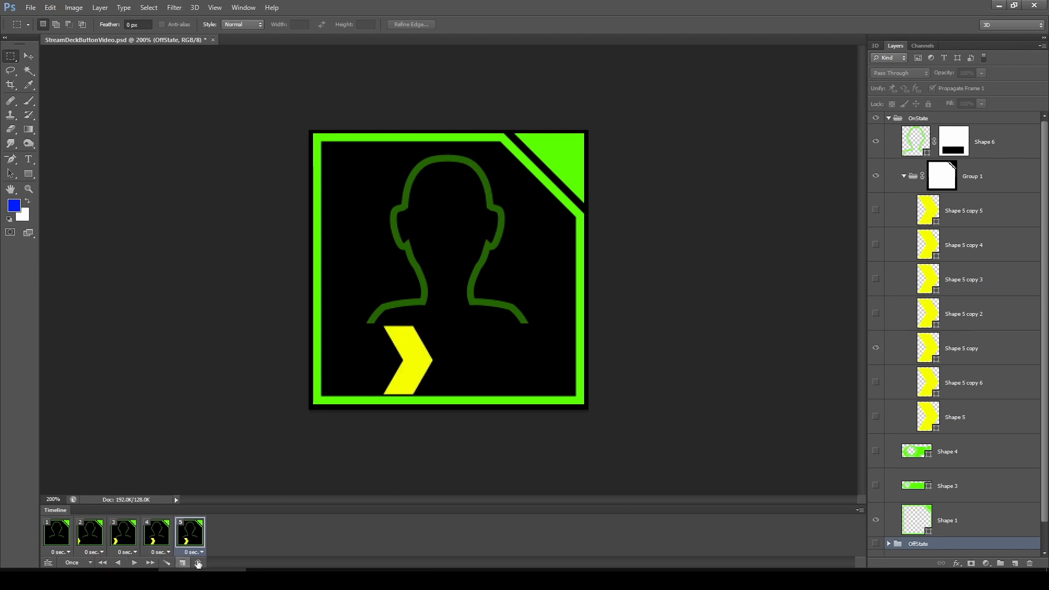
pyautogui.click(876, 348)
pyautogui.click(876, 313)
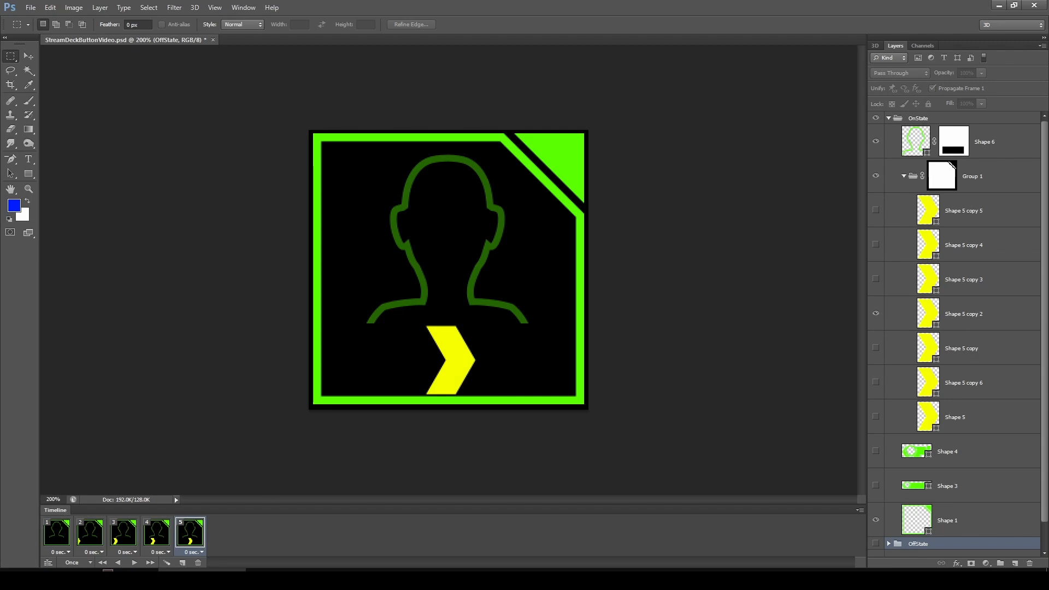
pyautogui.click(183, 563)
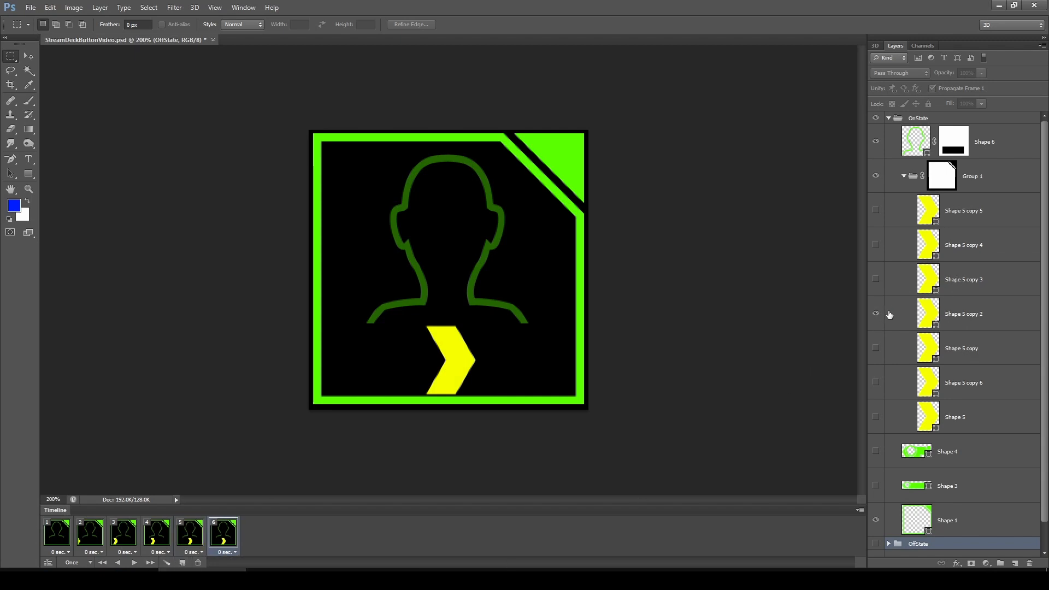
pyautogui.click(876, 313)
pyautogui.click(876, 279)
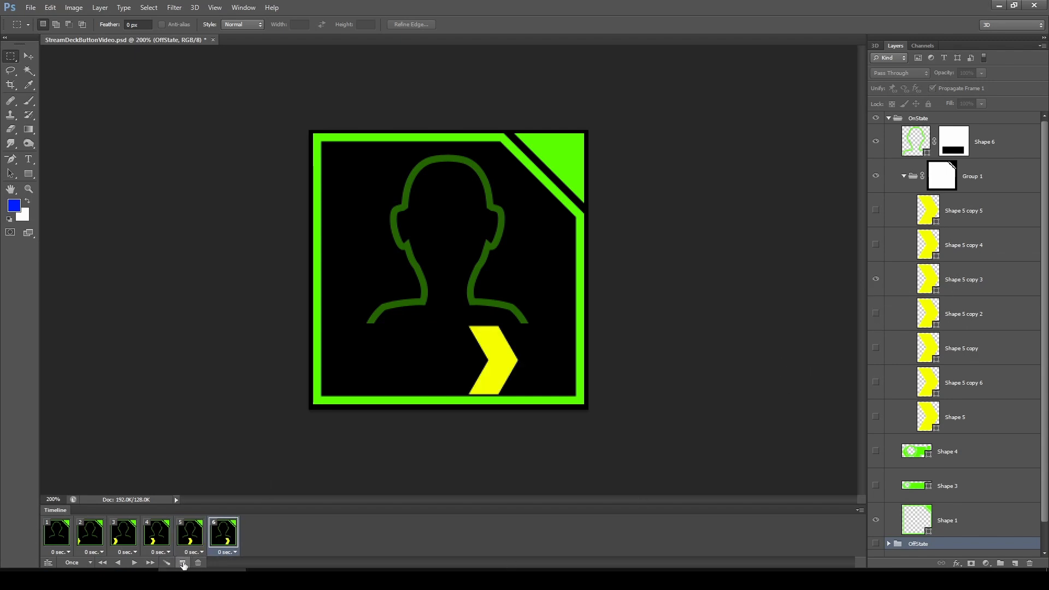
pyautogui.click(183, 563)
pyautogui.click(876, 279)
pyautogui.click(876, 245)
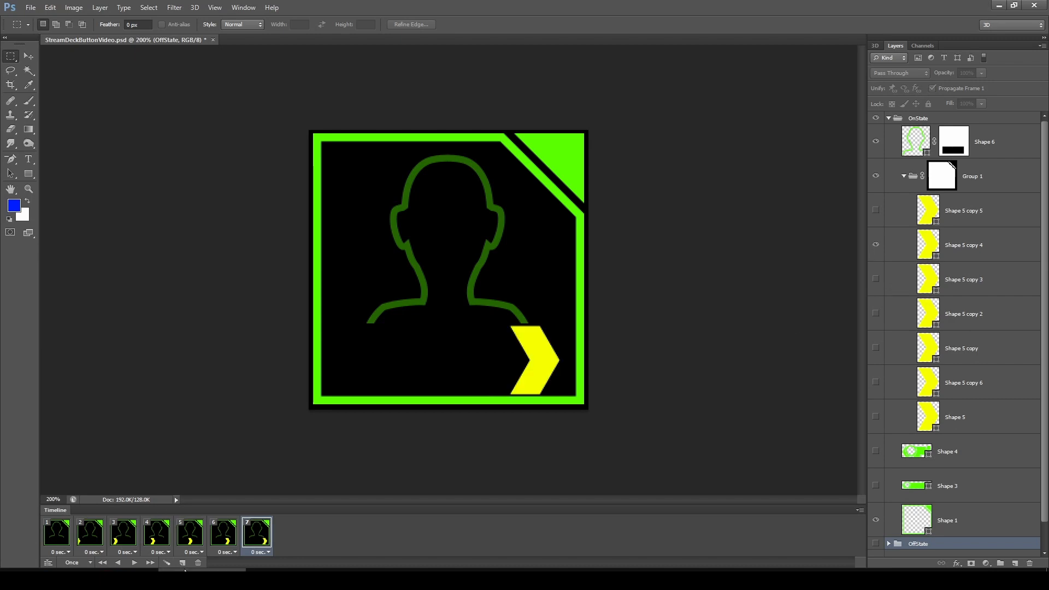
pyautogui.click(183, 562)
pyautogui.click(876, 244)
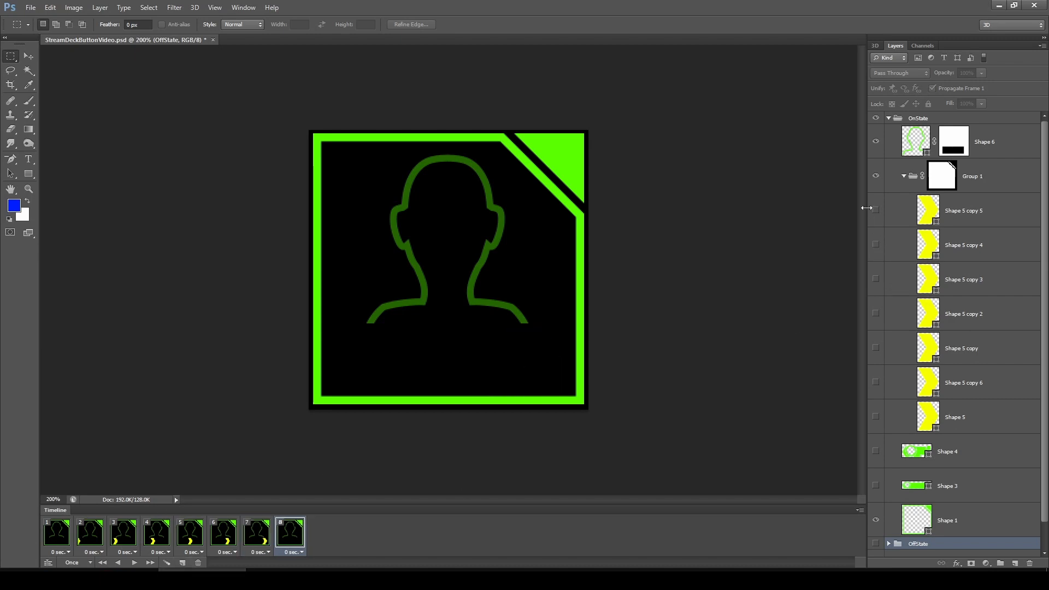
pyautogui.click(875, 211)
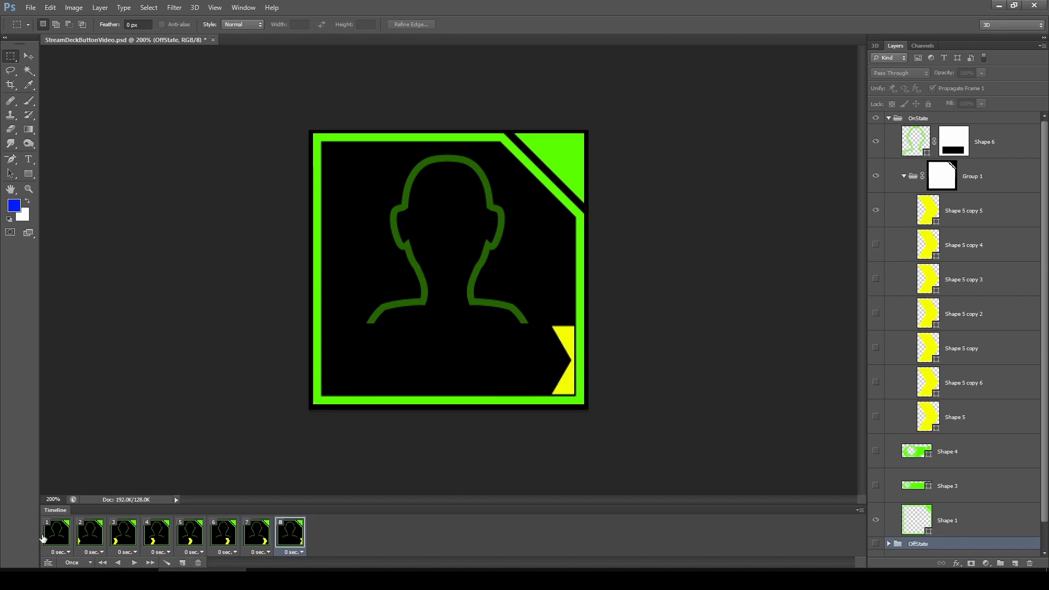
# Select all animation frames and duplicate them repeatedly to lengthen the chevron sequence
pyautogui.keyDown('shift'); pyautogui.click(59, 537); pyautogui.keyUp('shift')
pyautogui.moveTo(59, 537); pyautogui.dragTo(185, 563)
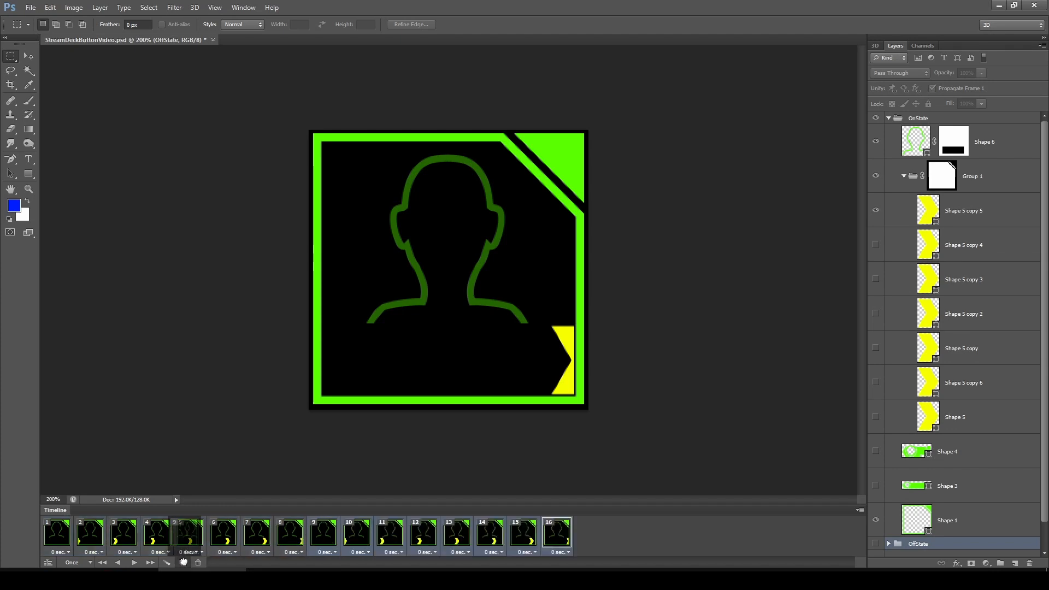
pyautogui.click(182, 562)
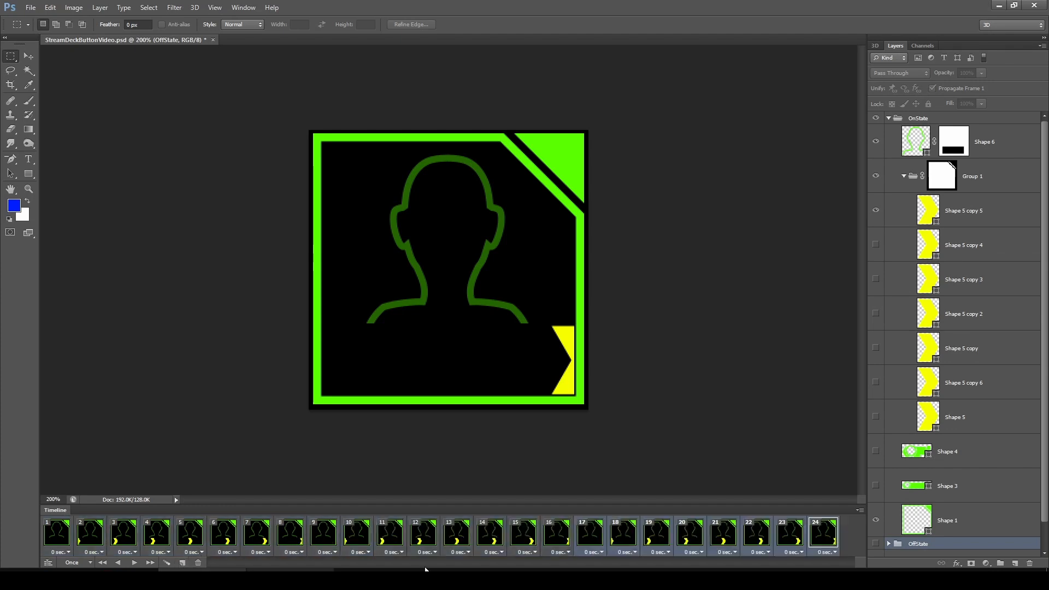
pyautogui.click(183, 563)
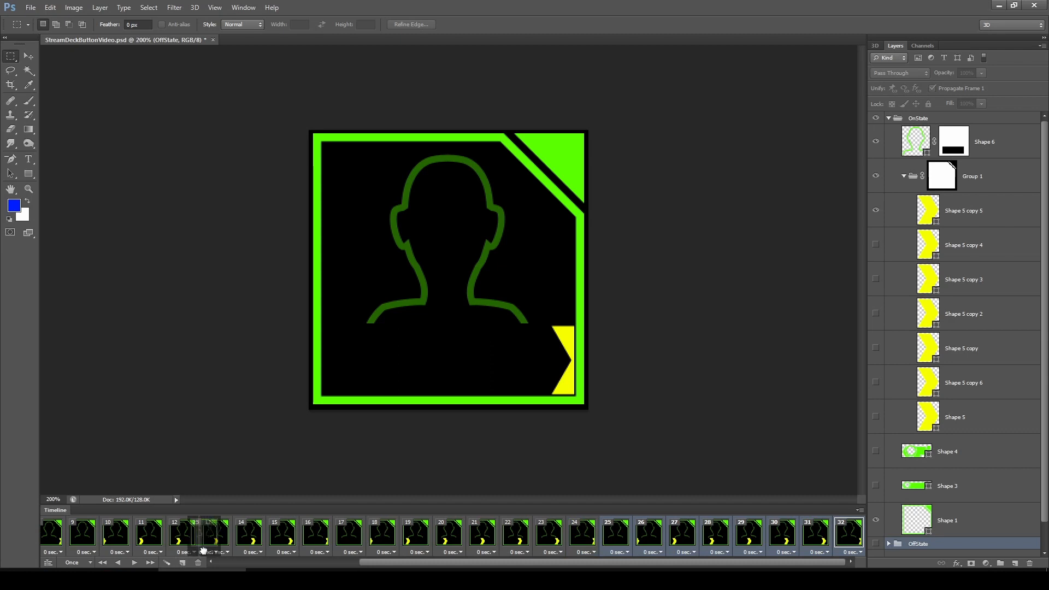
pyautogui.click(183, 563)
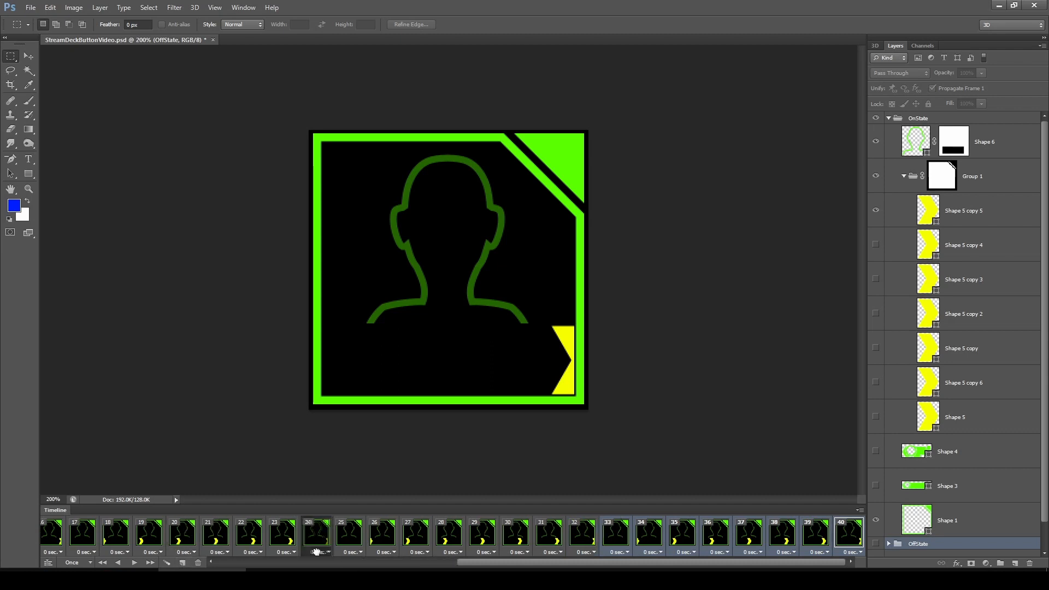
pyautogui.click(183, 563)
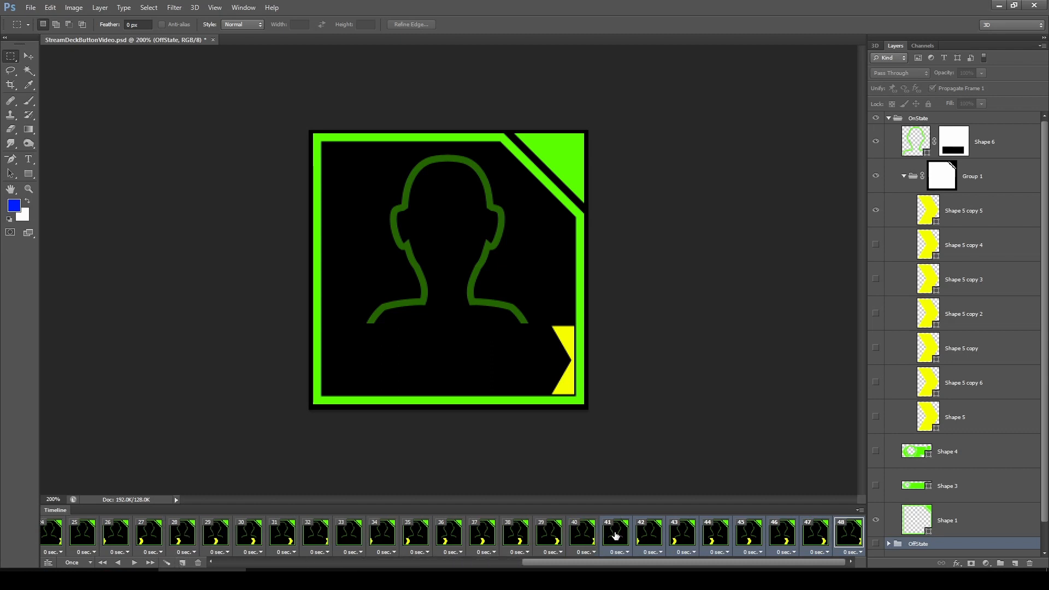
pyautogui.click(183, 563)
pyautogui.click(183, 563)
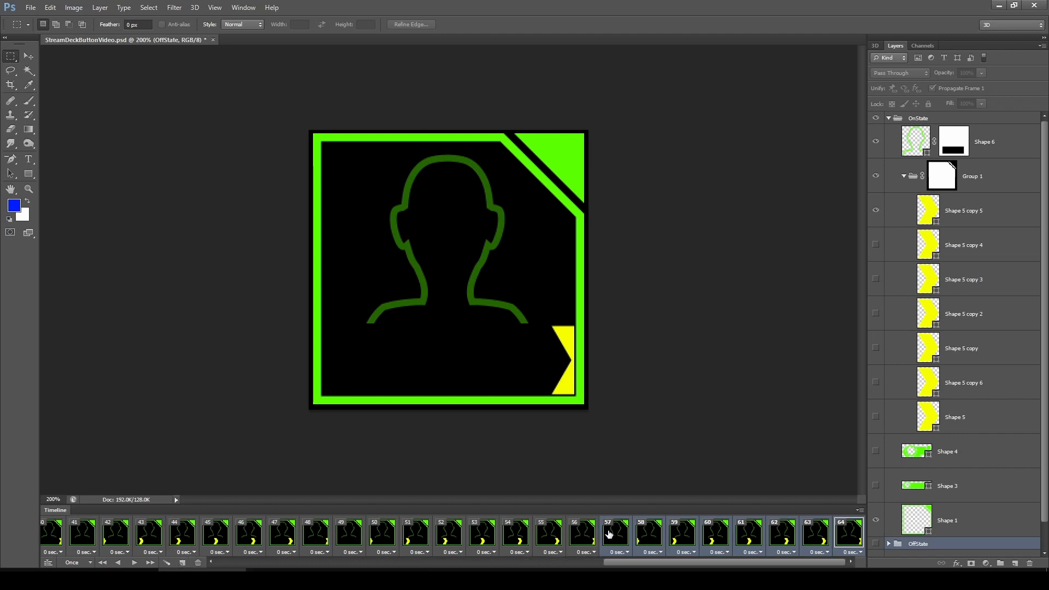
pyautogui.click(182, 563)
pyautogui.click(183, 563)
pyautogui.click(183, 563)
# Add a final frame that hides the OnState group and shows the OffState group
pyautogui.click(848, 538)
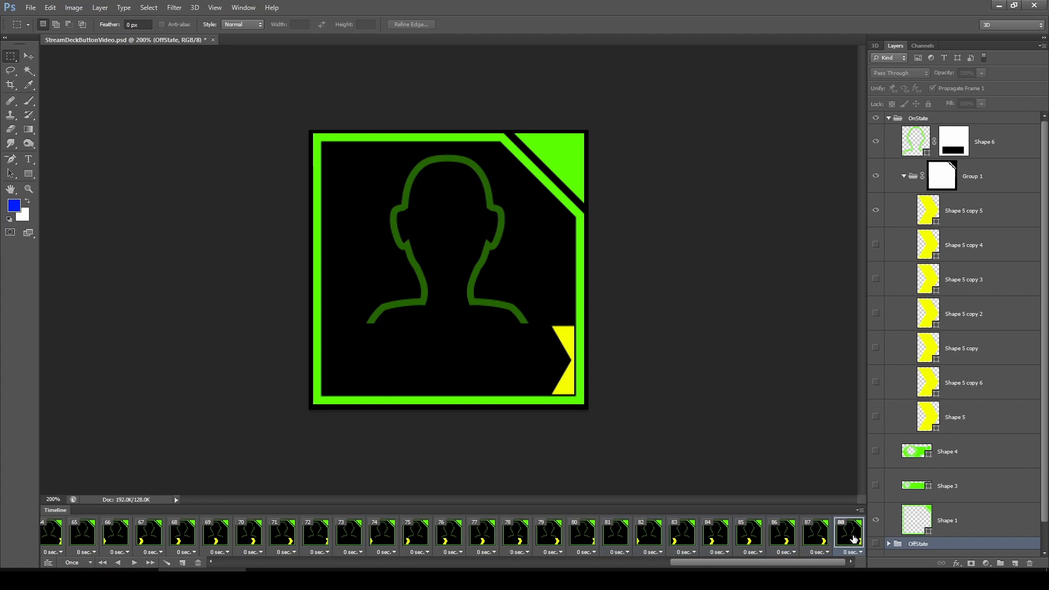
pyautogui.click(183, 563)
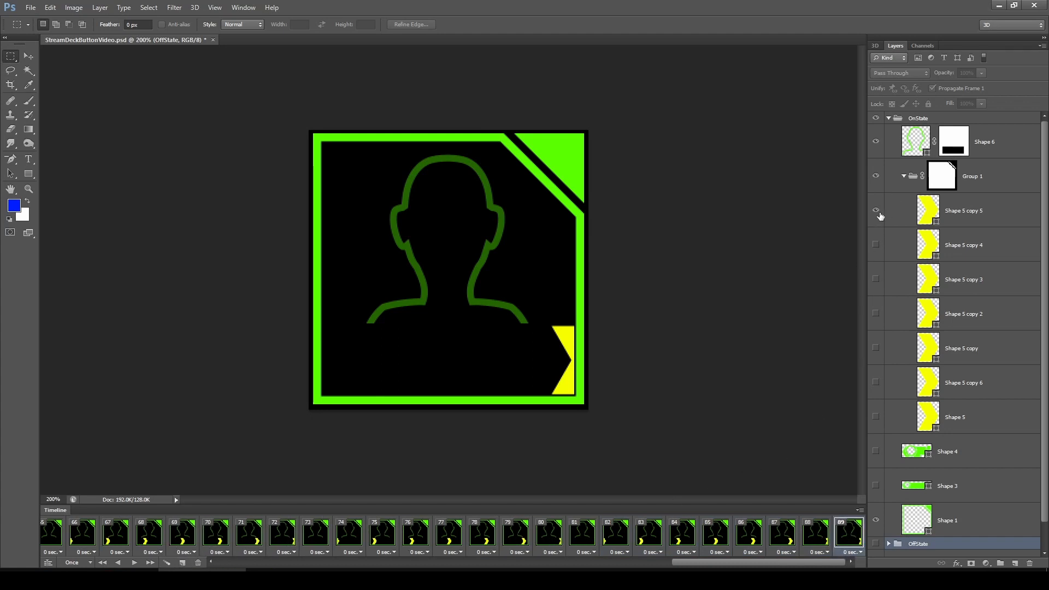
pyautogui.click(889, 118)
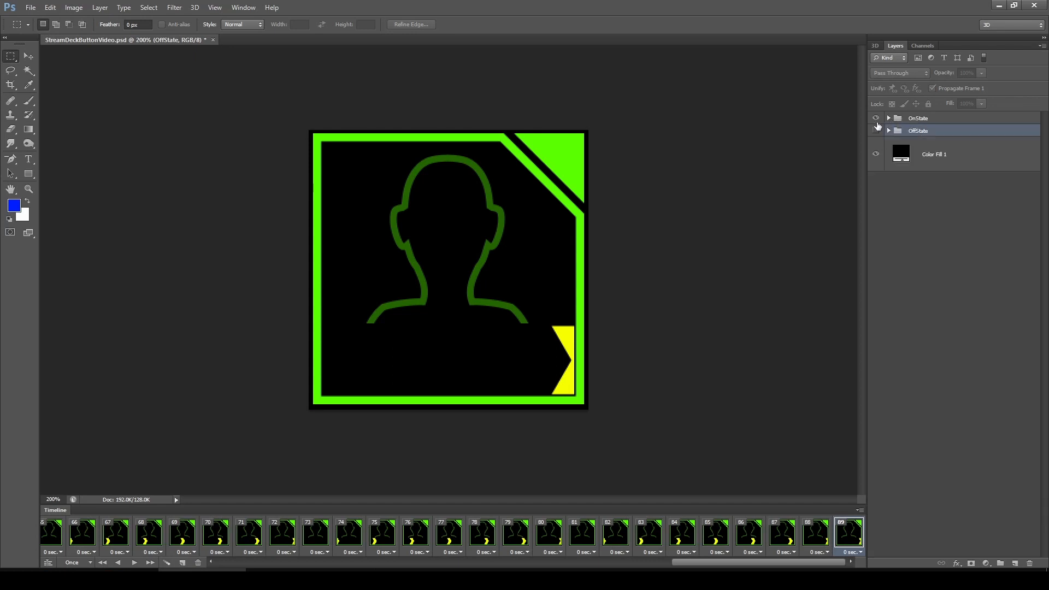
pyautogui.click(876, 118)
pyautogui.click(876, 130)
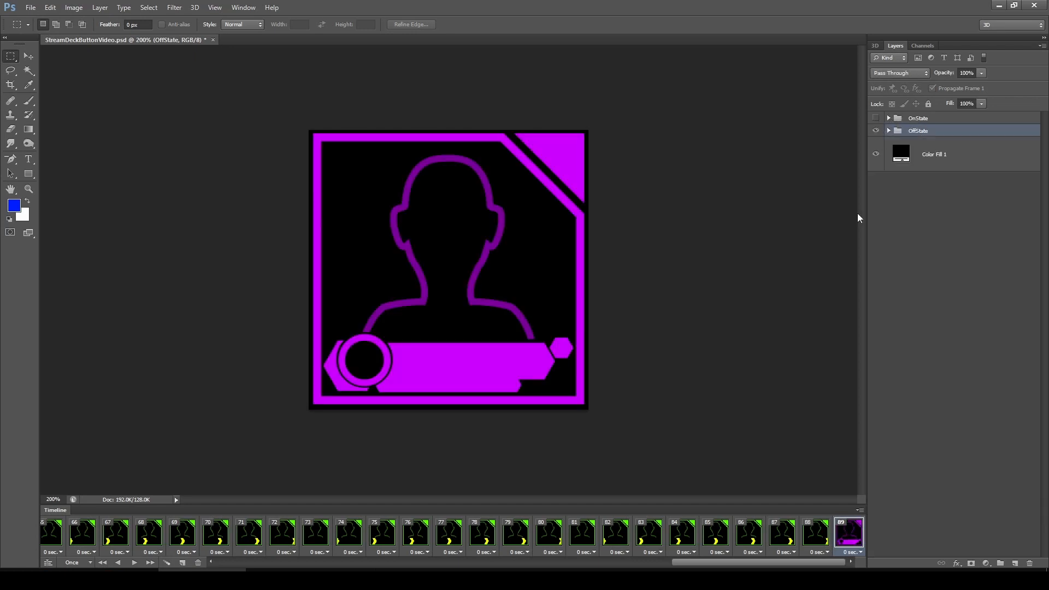
# Set the animation's looping option to Once
pyautogui.click(83, 563)
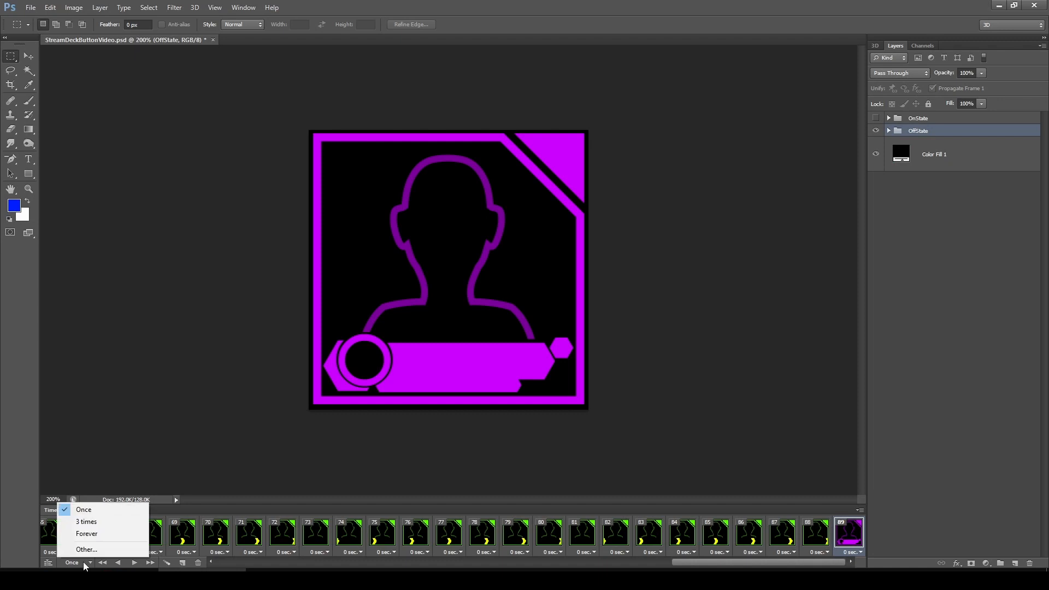
pyautogui.click(76, 506)
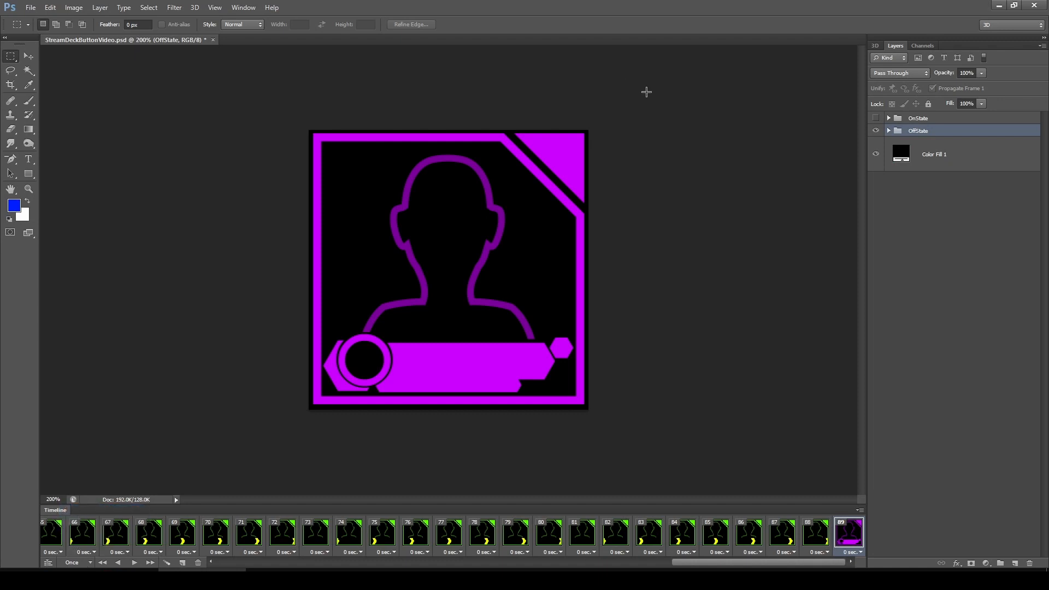
pyautogui.click(889, 130)
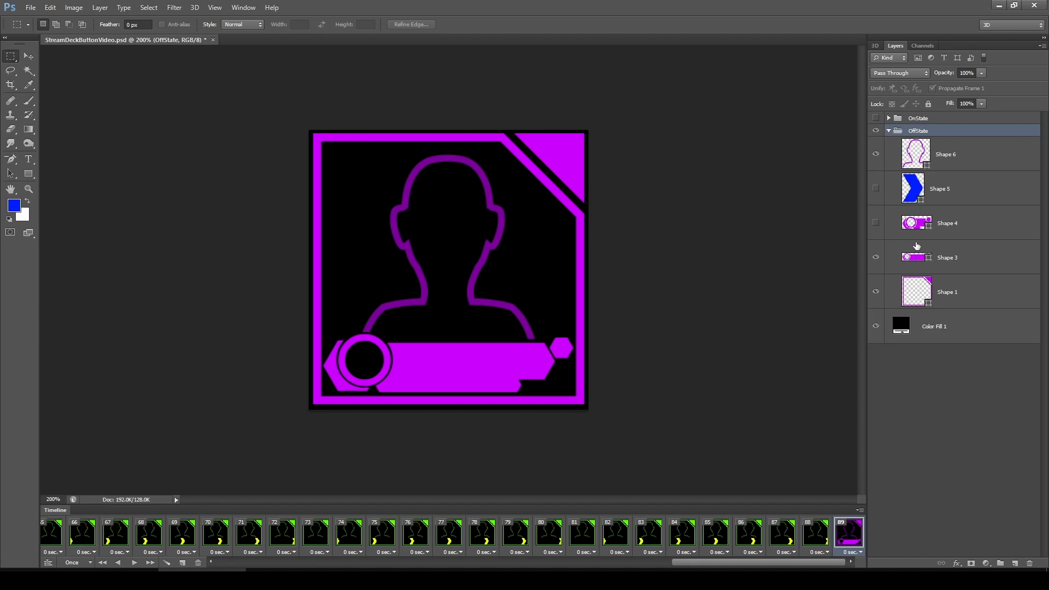
pyautogui.click(875, 223)
pyautogui.click(875, 223)
# Open Save for Web and play the GIF animation preview
pyautogui.hotkey('ctrl', 'alt', 'shift', 's')
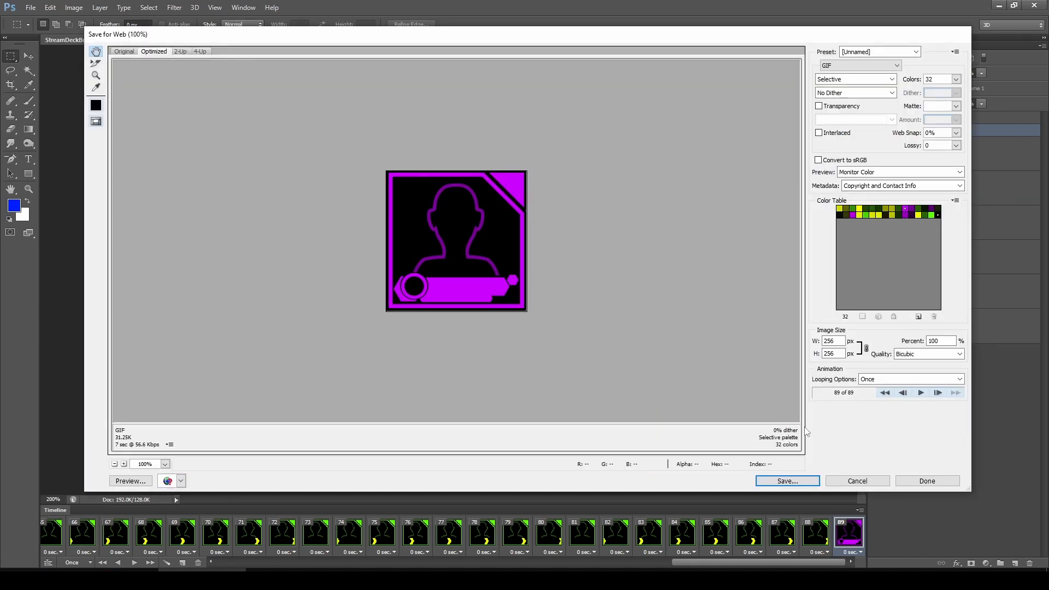
pyautogui.click(921, 393)
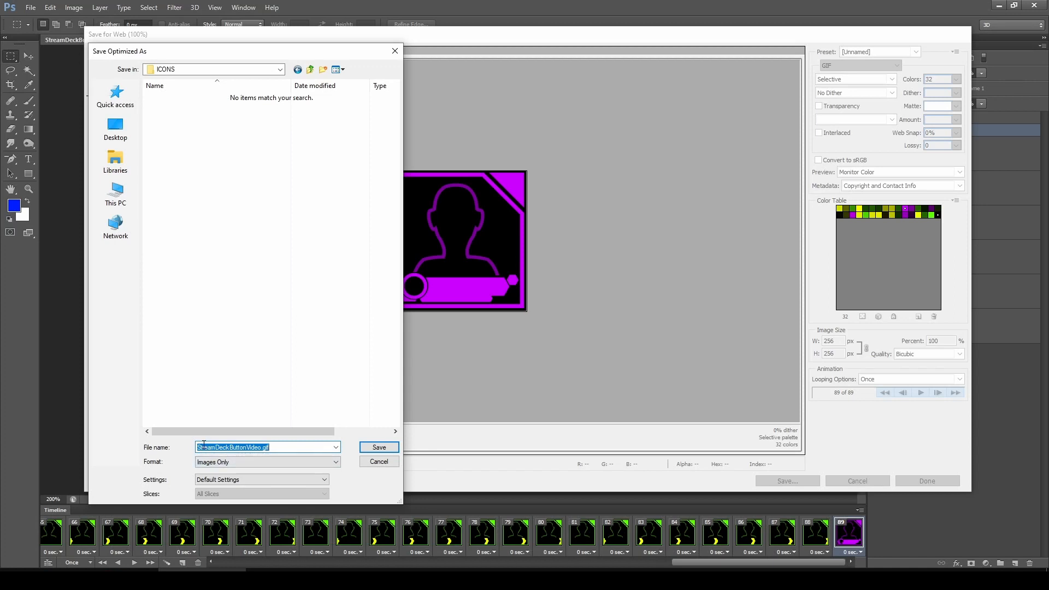
# Save the optimized GIF as SDB_LowerThird_AutoOn.gif in the ICONS folder
pyautogui.write('SDB_LowerThird_AutoOn')
pyautogui.click(380, 449)
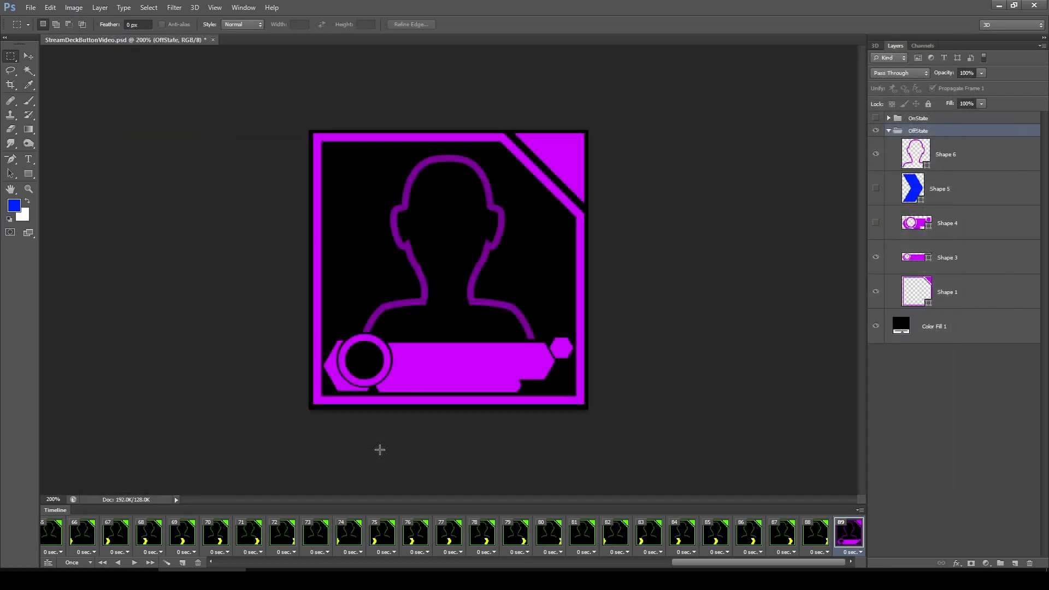
# Show Shape 4 instead of Shape 3 in the OffState group and recolour Shape 1 to #7800ff
pyautogui.click(876, 223)
pyautogui.click(876, 258)
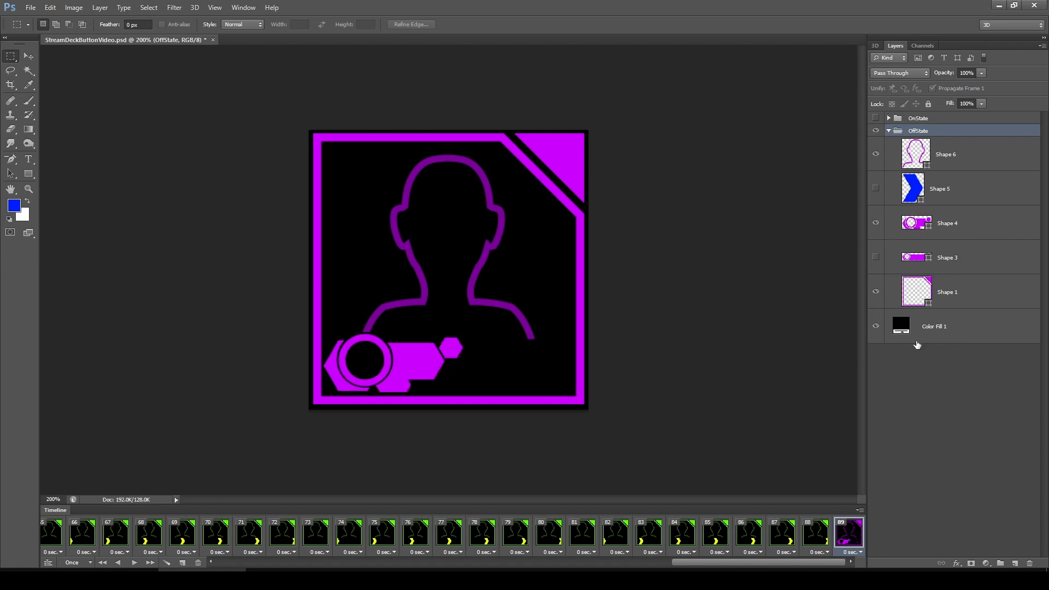
pyautogui.doubleClick(916, 291)
pyautogui.click(749, 271)
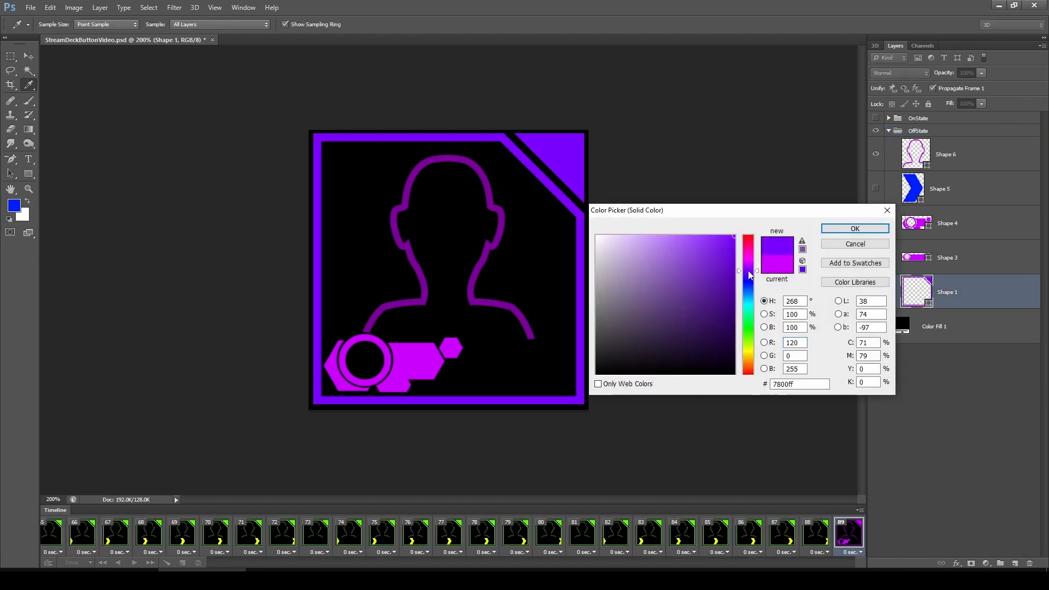
pyautogui.click(846, 232)
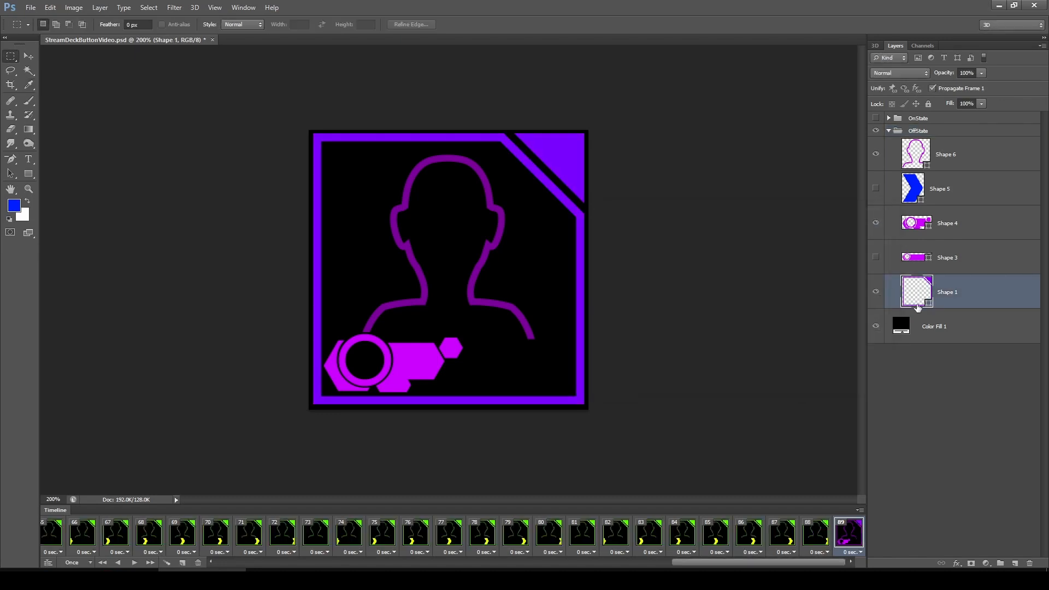
# Recolour Shape 4 and Shape 6 by sampling the purple of the frame corner
pyautogui.doubleClick(922, 228)
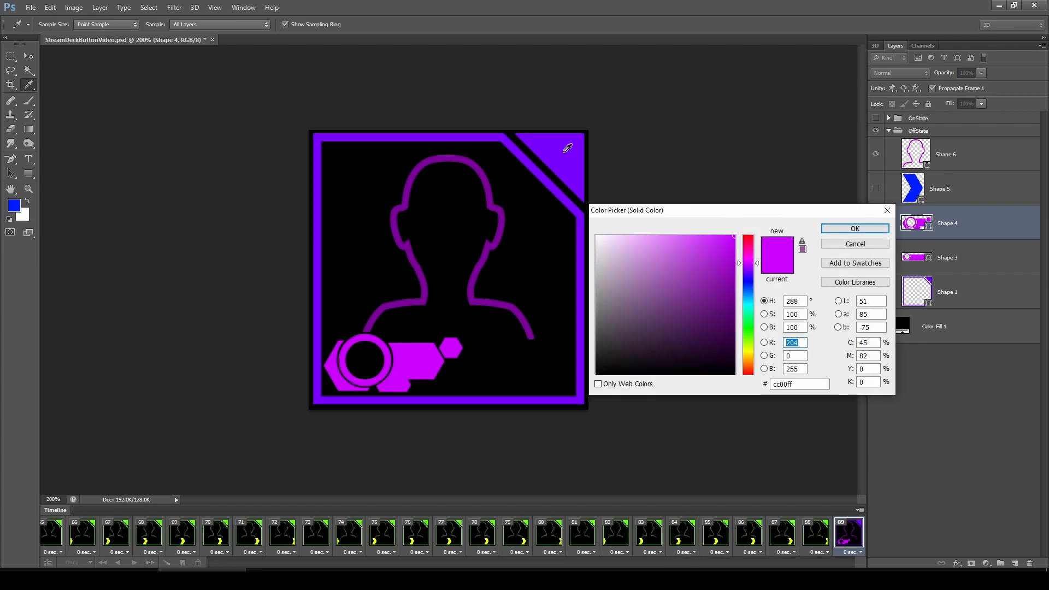
pyautogui.click(564, 153)
pyautogui.click(849, 231)
pyautogui.doubleClick(918, 155)
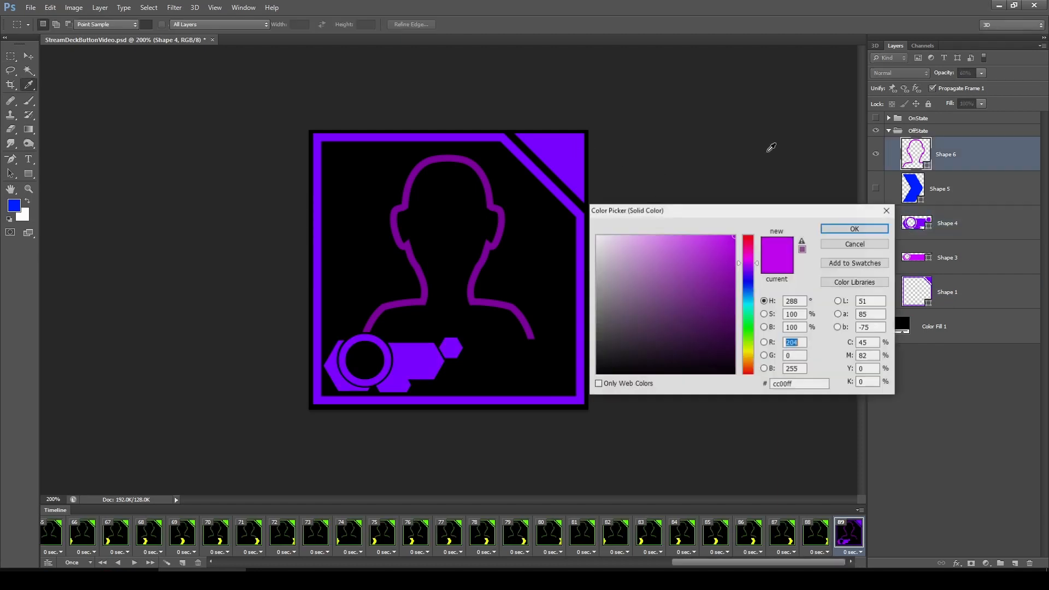
pyautogui.click(551, 150)
pyautogui.click(855, 230)
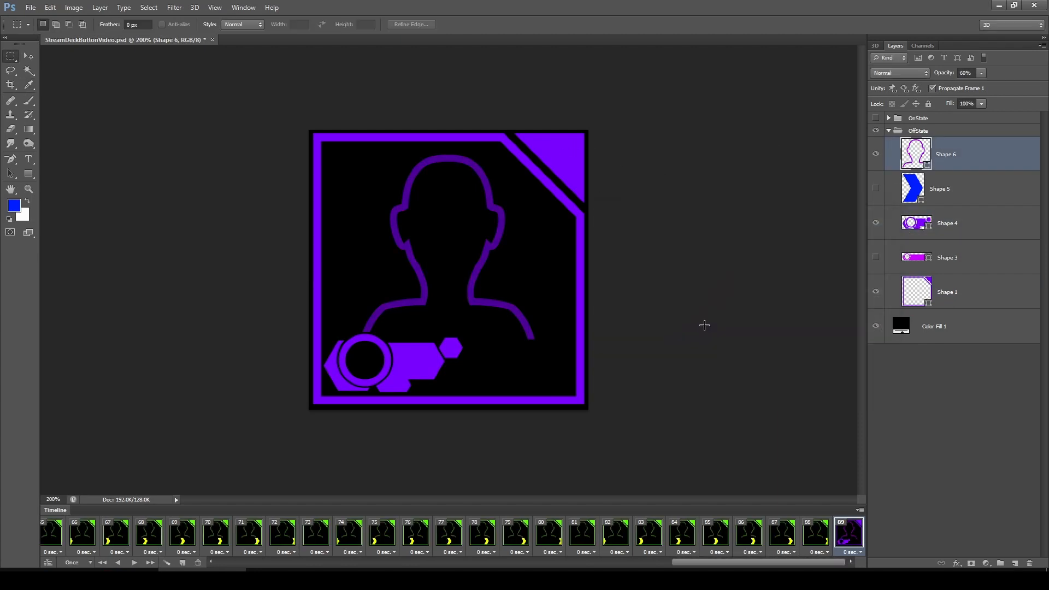
# Export the animation through Save for Web as SDB_LowerAction_AutoOn.gif in the ICONS folder
pyautogui.hotkey('ctrl', 'alt', 'shift', 's')
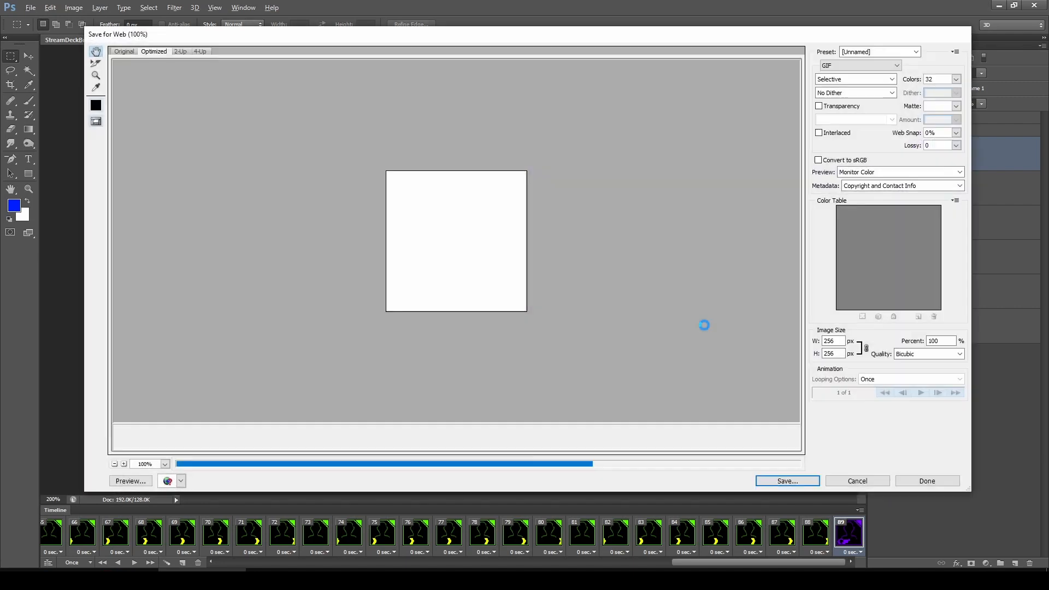
pyautogui.click(772, 481)
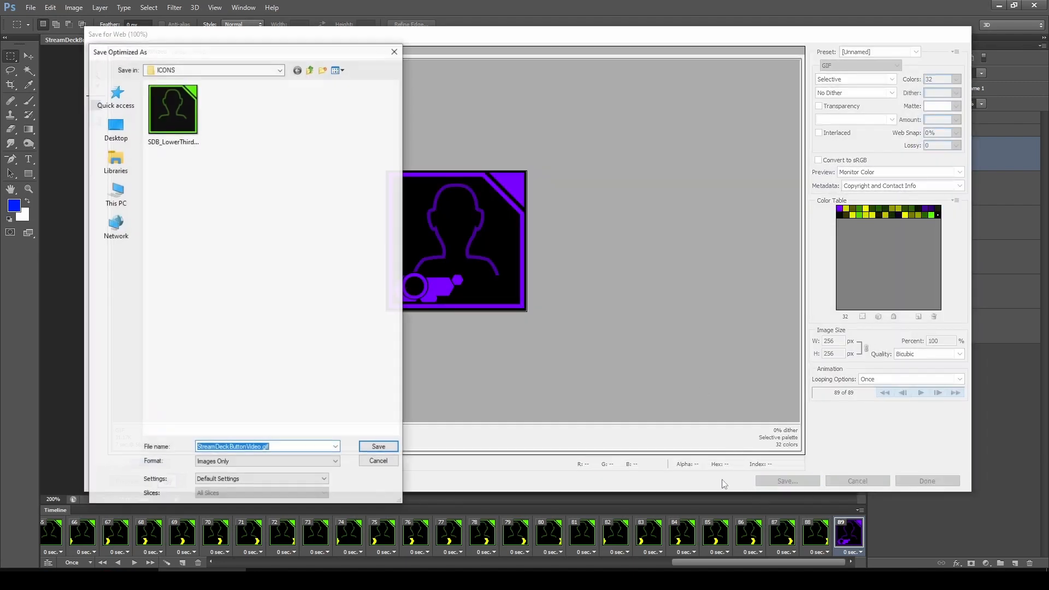
pyautogui.click(187, 151)
pyautogui.click(226, 448)
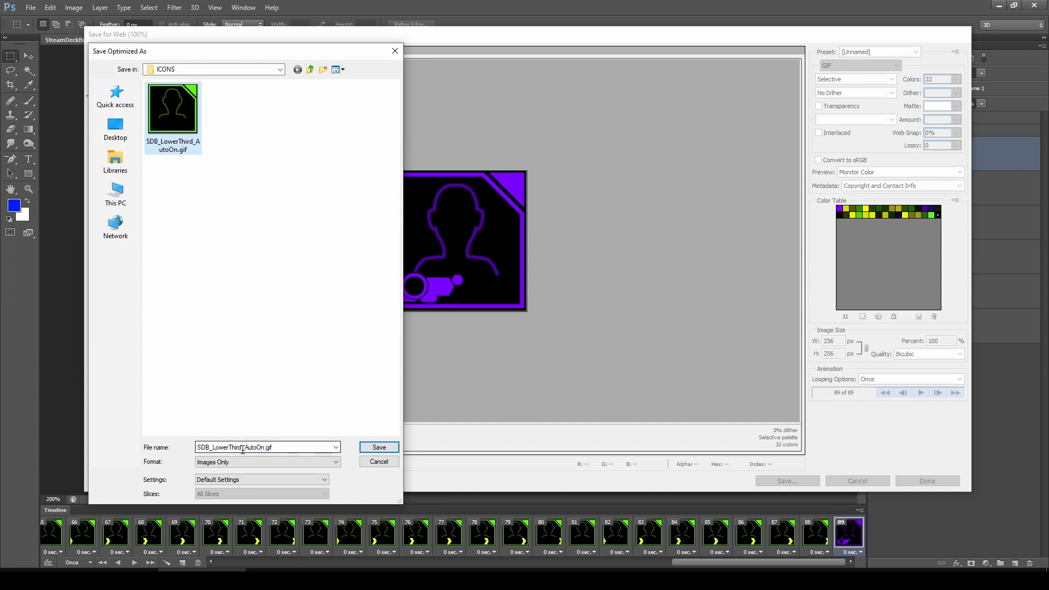
pyautogui.doubleClick(243, 449)
pyautogui.click(244, 447)
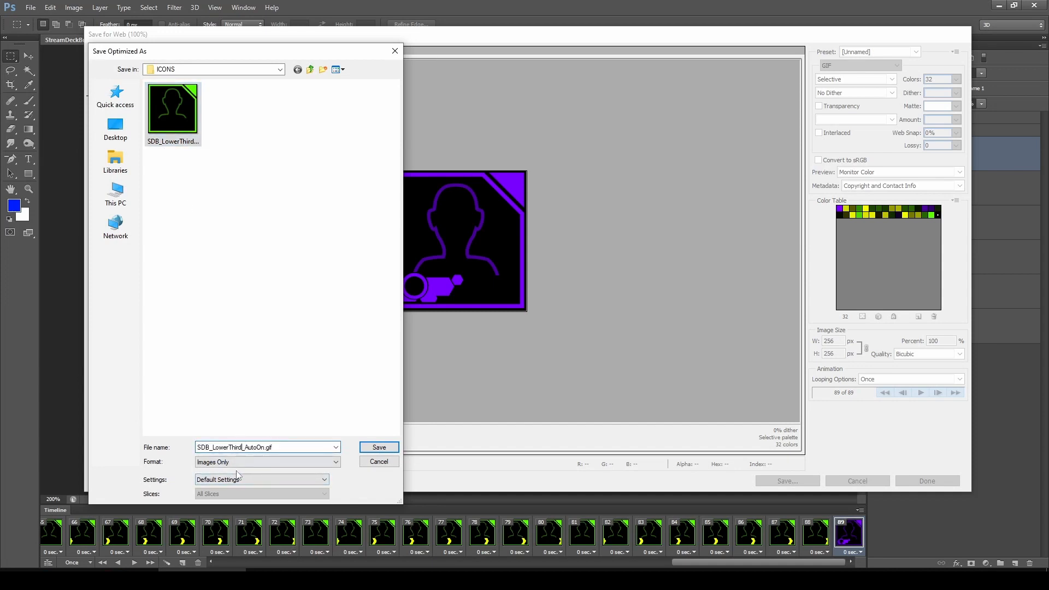
pyautogui.write('A')
pyautogui.click(376, 449)
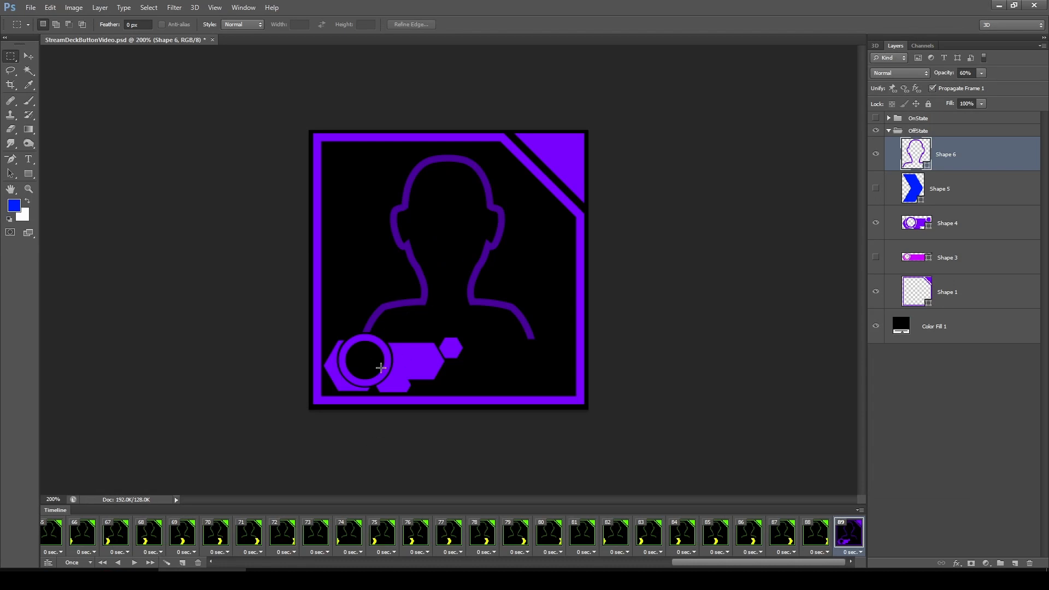
# Compare the timeline playback, the slide's animation preview and the exported GIF
pyautogui.click(134, 562)
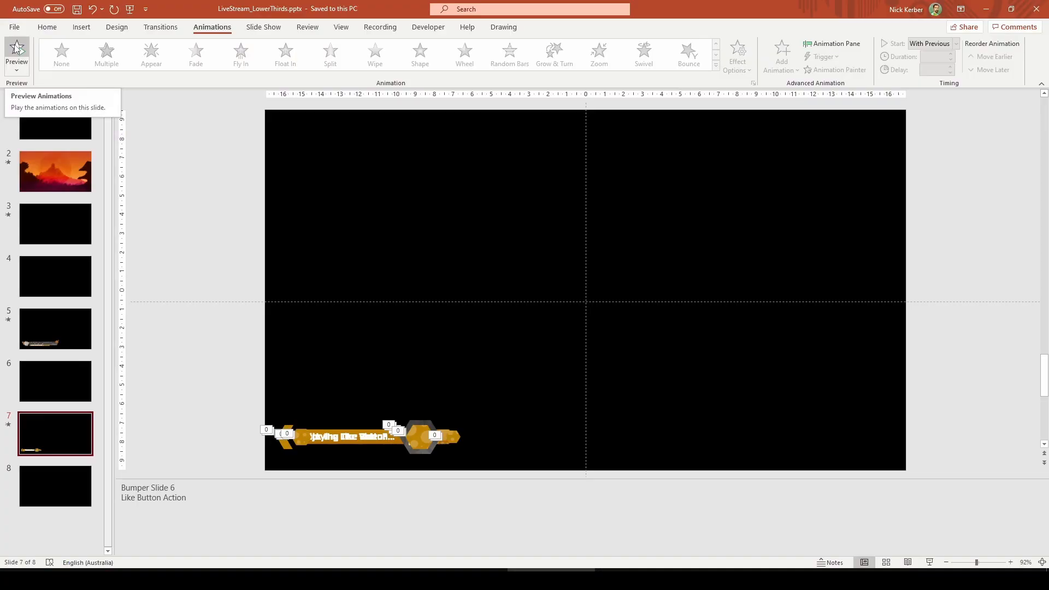
pyautogui.click(17, 48)
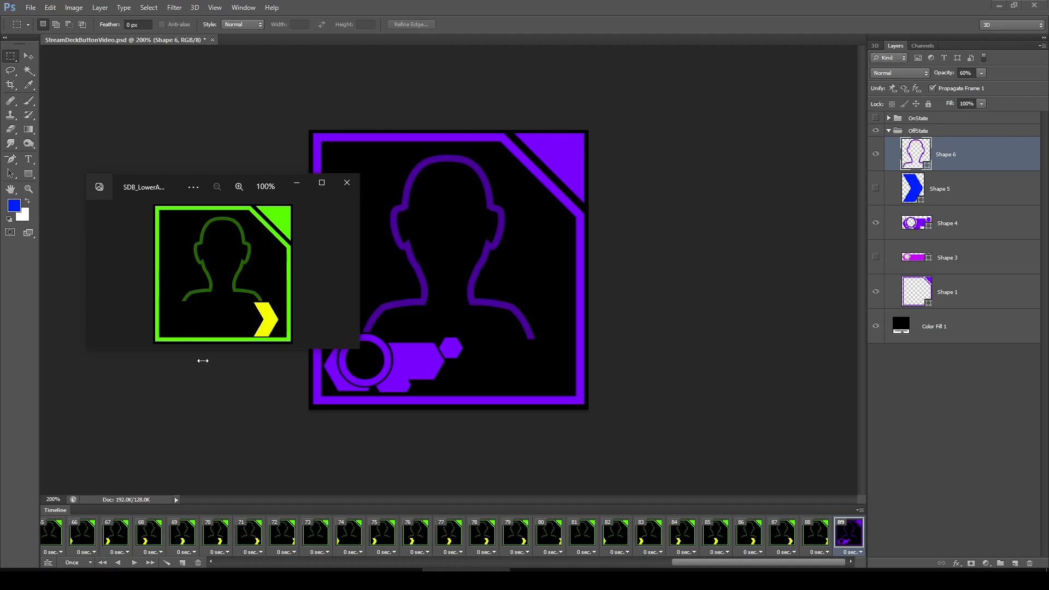
pyautogui.click(348, 184)
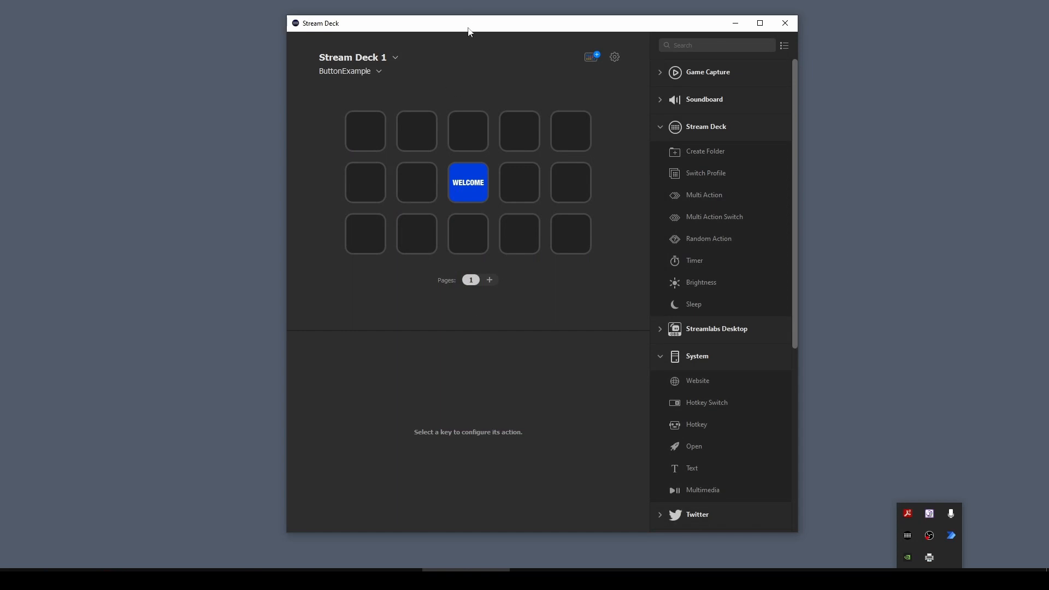
# In Stream Deck, place a Multi Action Switch on the first key
pyautogui.moveTo(470, 30); pyautogui.dragTo(412, 28)
pyautogui.click(295, 134)
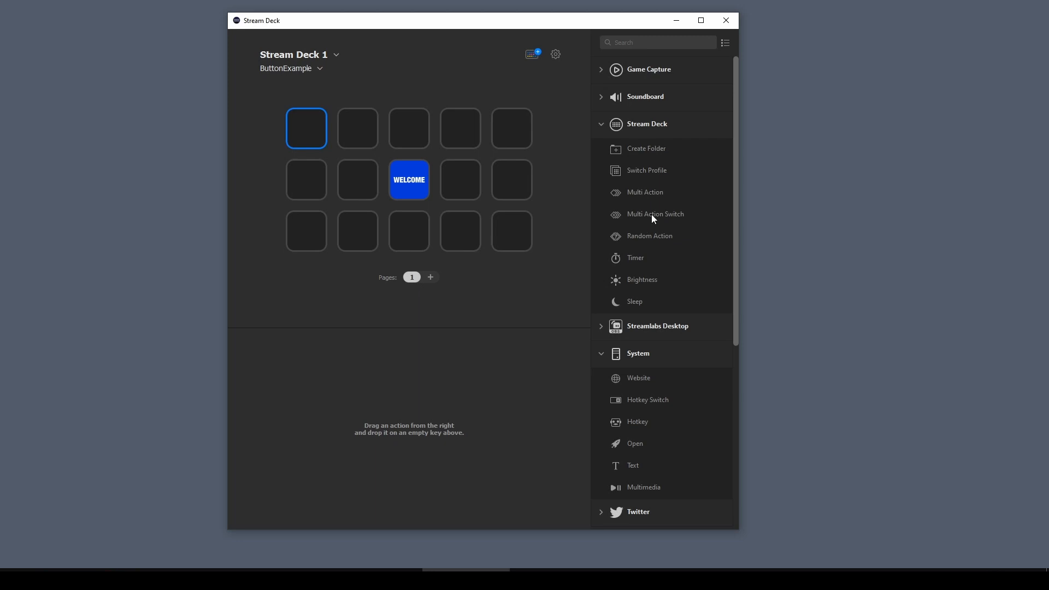
pyautogui.moveTo(653, 214); pyautogui.dragTo(307, 129)
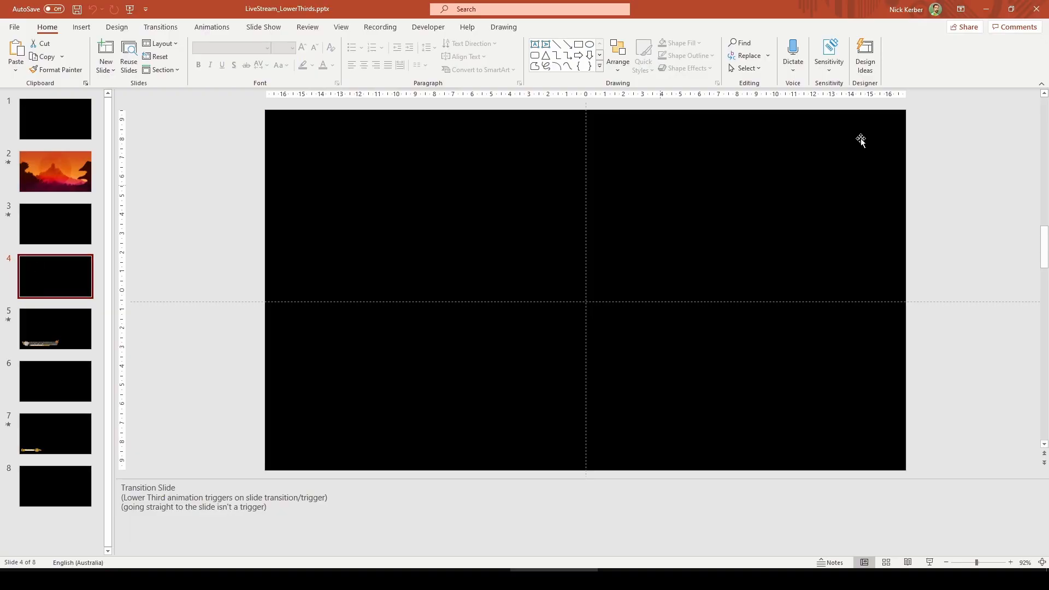
# In PowerPoint, inspect the transition slide and preview the lower-third animation on slide 5
pyautogui.click(162, 27)
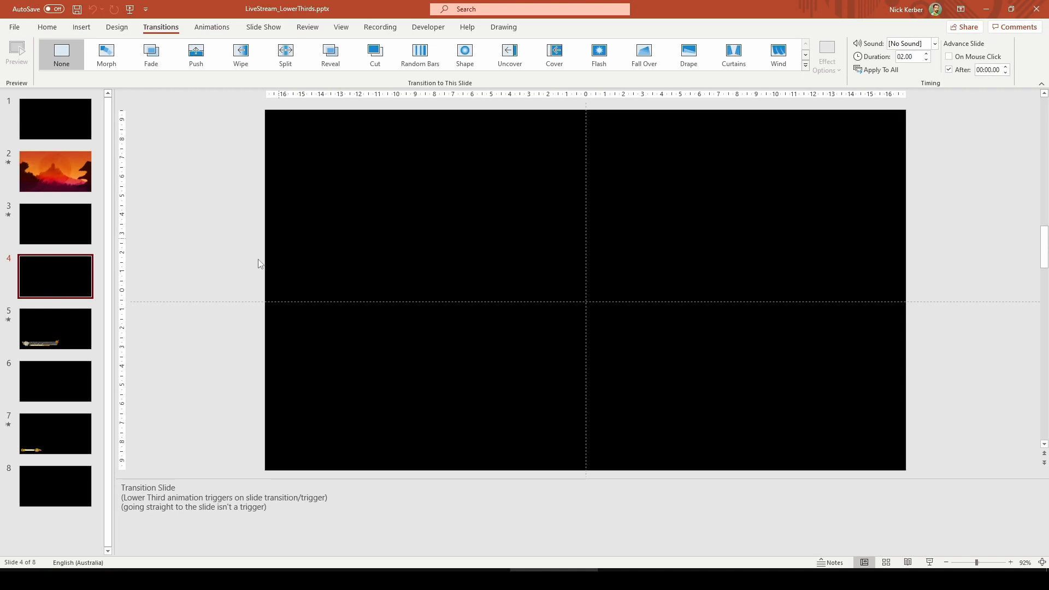
pyautogui.click(72, 327)
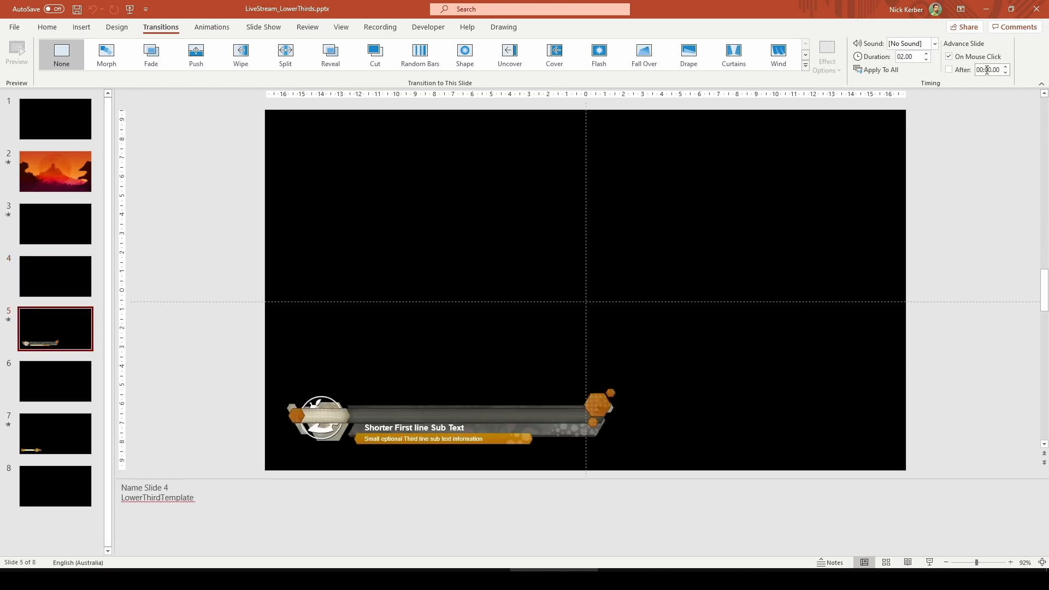
pyautogui.click(213, 27)
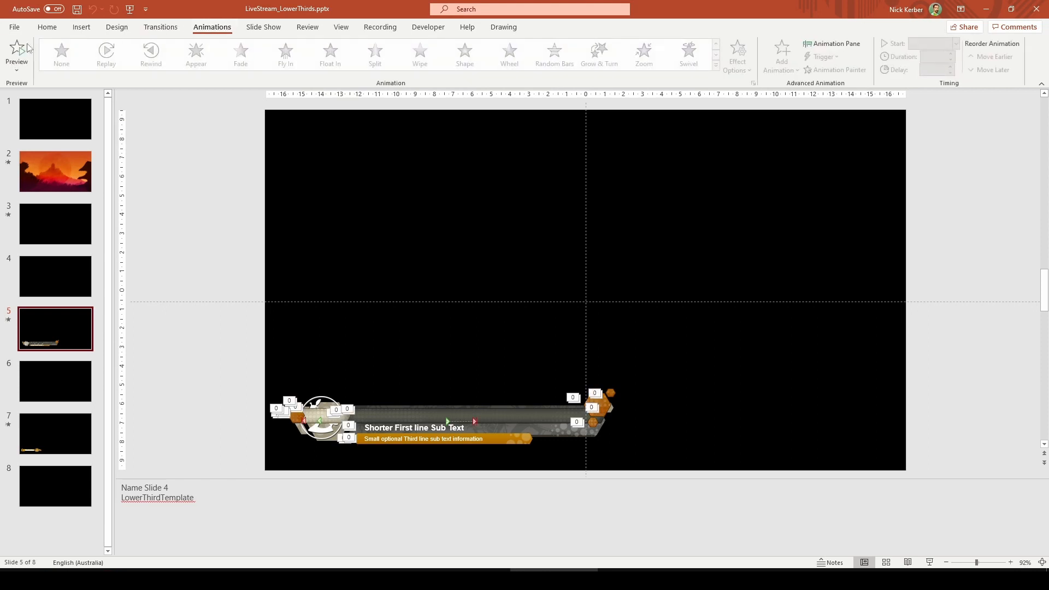
pyautogui.click(16, 52)
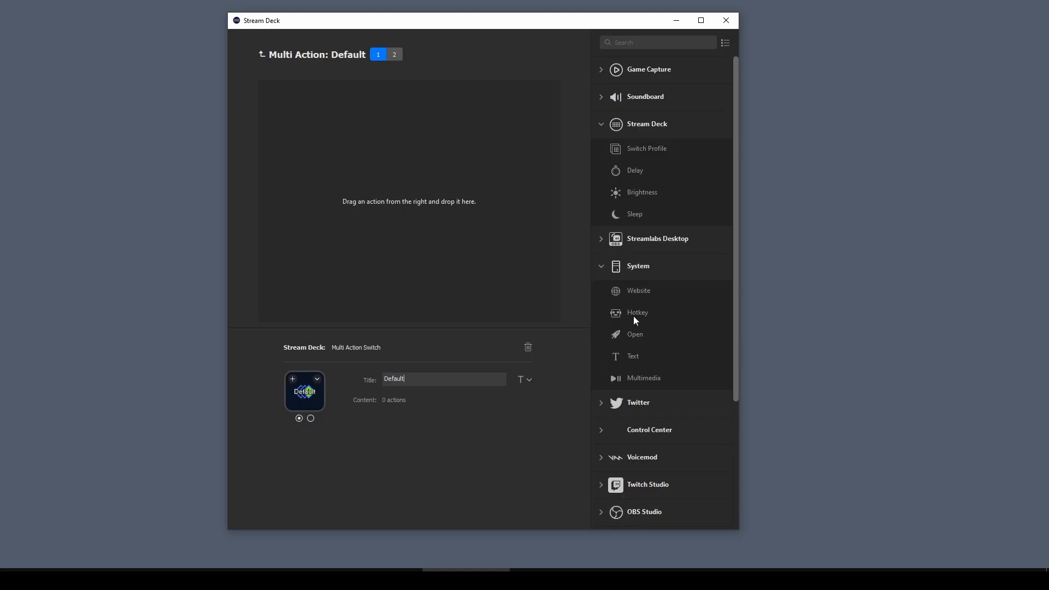
# In state 1 of the Multi Action Switch, add hotkey actions for 4 and Return
pyautogui.moveTo(634, 316); pyautogui.dragTo(405, 189)
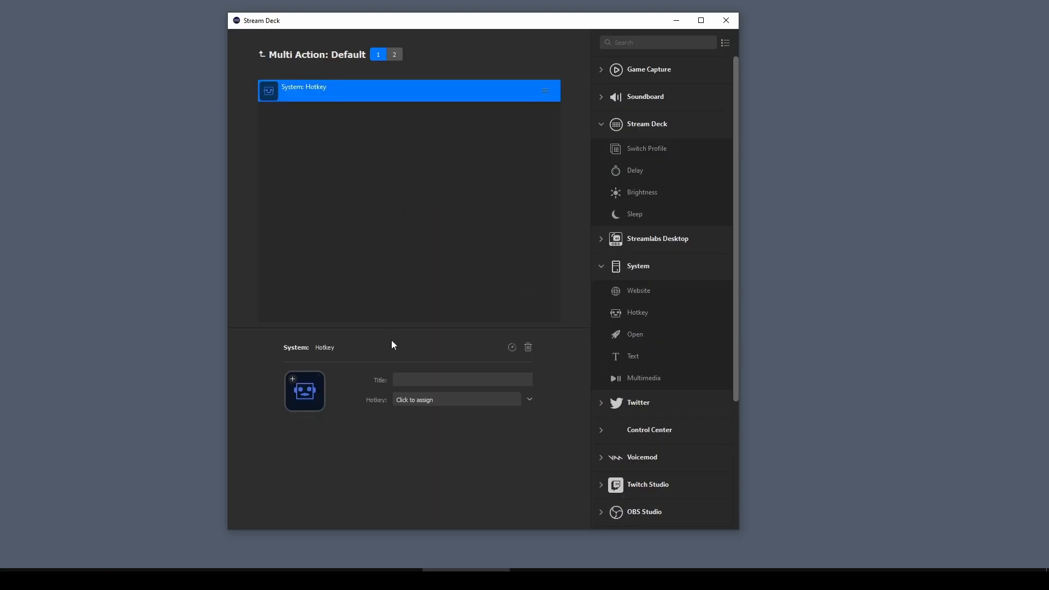
pyautogui.click(416, 401)
pyautogui.press('4')
pyautogui.moveTo(638, 310); pyautogui.dragTo(396, 327)
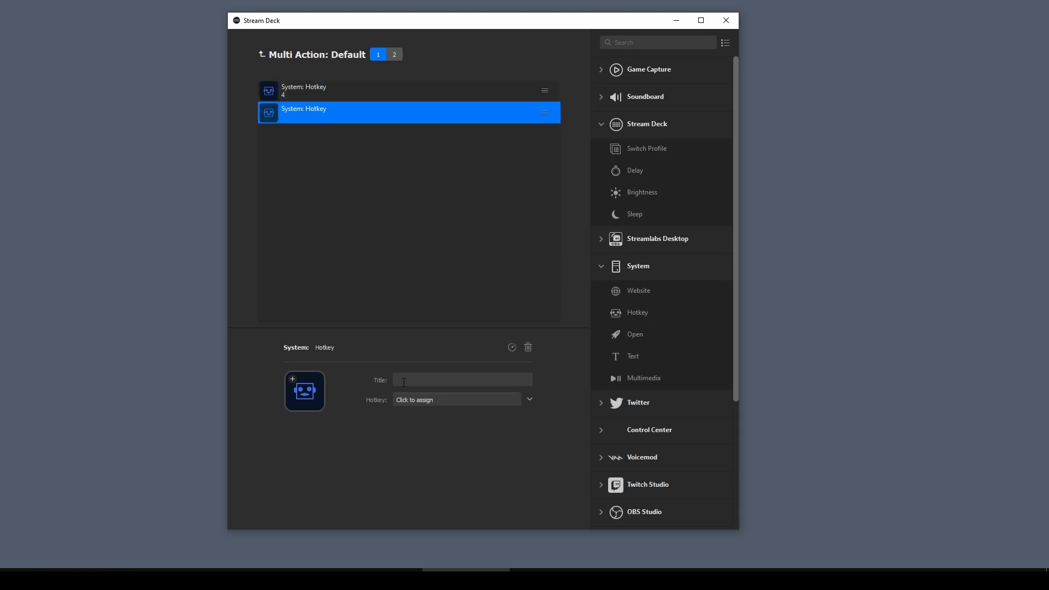
pyautogui.click(415, 399)
pyautogui.press('Return')
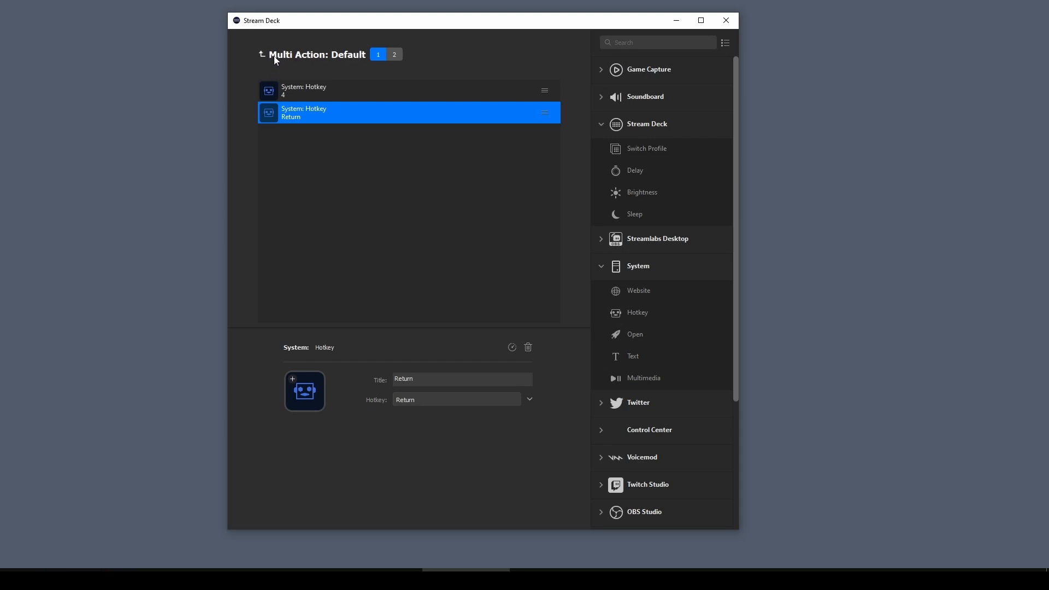
# In state 2 of the Multi Action Switch, add hotkey actions for 4 and Return
pyautogui.click(394, 54)
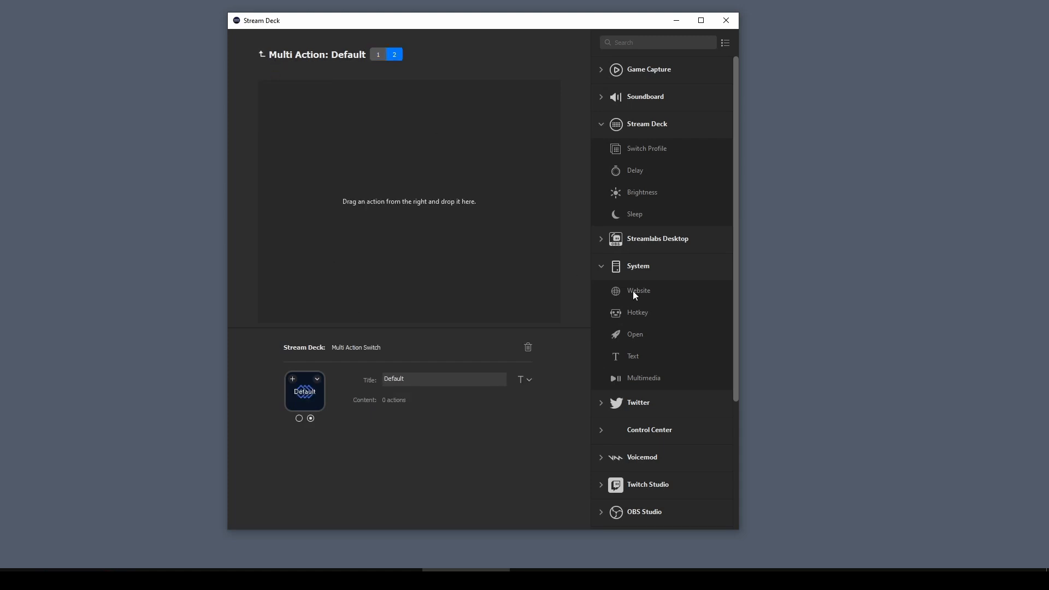
pyautogui.moveTo(634, 311); pyautogui.dragTo(405, 191)
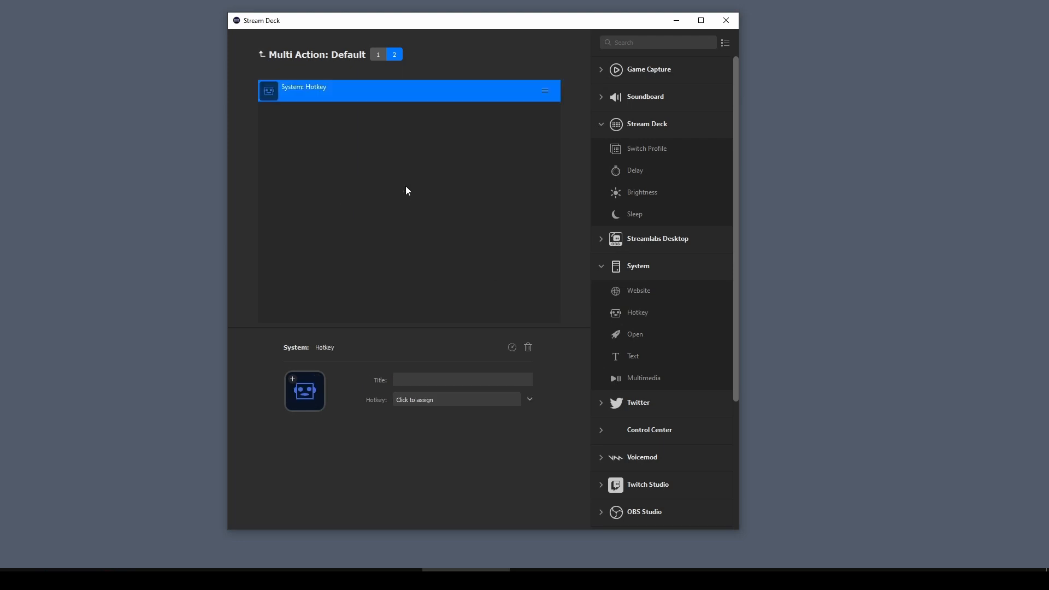
pyautogui.click(412, 402)
pyautogui.press('4')
pyautogui.moveTo(638, 312); pyautogui.dragTo(428, 247)
pyautogui.click(419, 399)
pyautogui.press('Return')
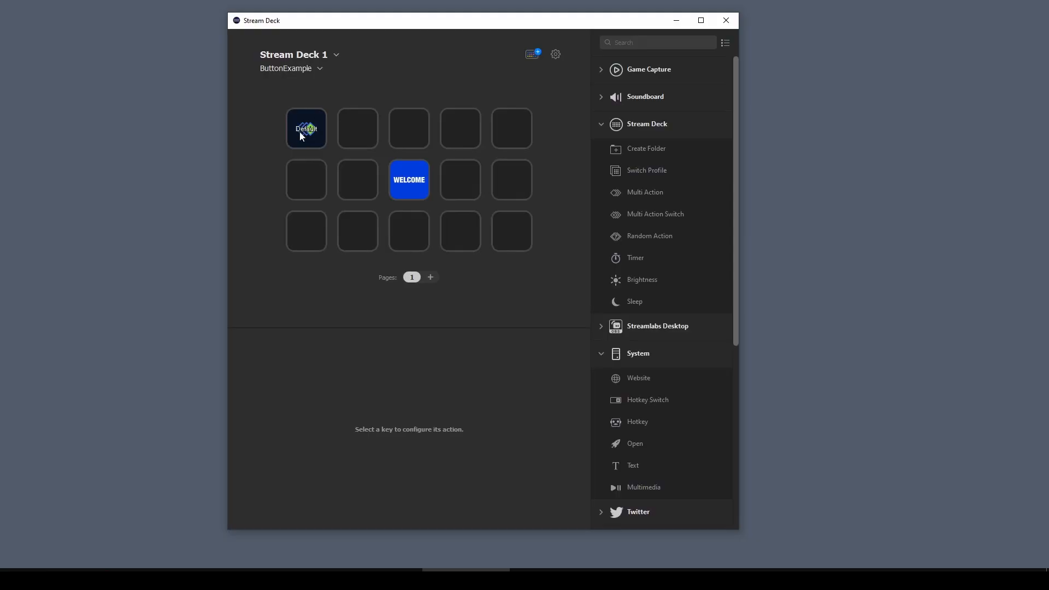
# Set the switch's state 1 key image to SDB_LowerThird_AutoOn.gif from the ICONS folder
pyautogui.click(300, 131)
pyautogui.click(317, 379)
pyautogui.click(338, 403)
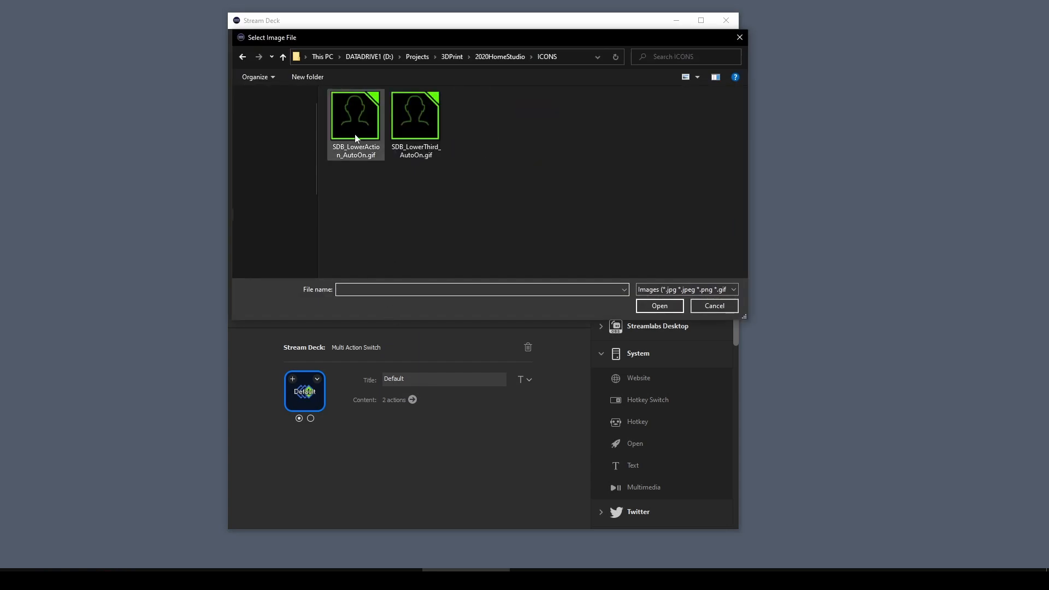
pyautogui.click(407, 131)
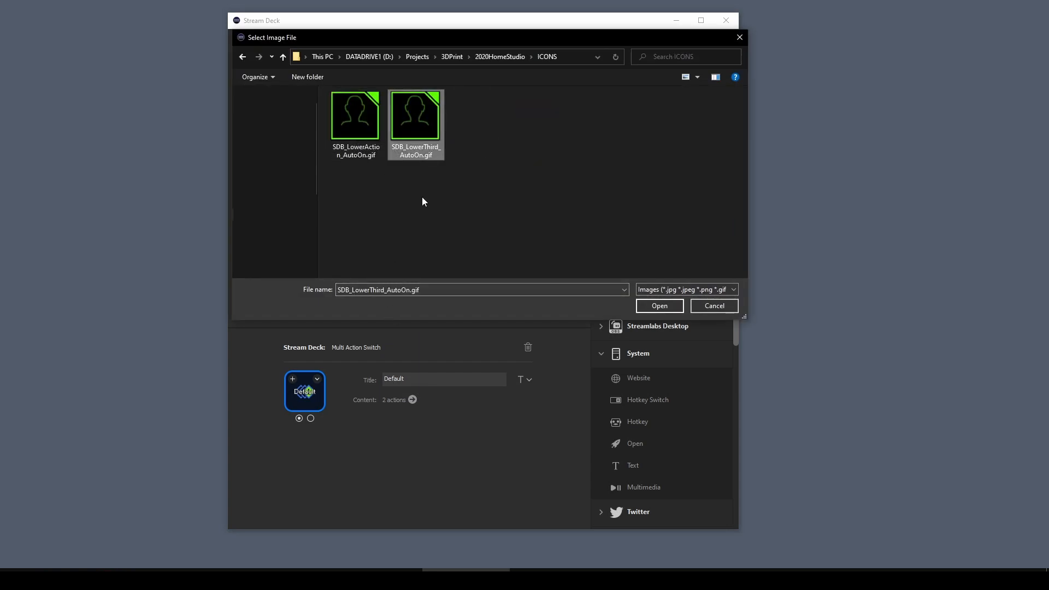
pyautogui.click(660, 307)
pyautogui.click(311, 419)
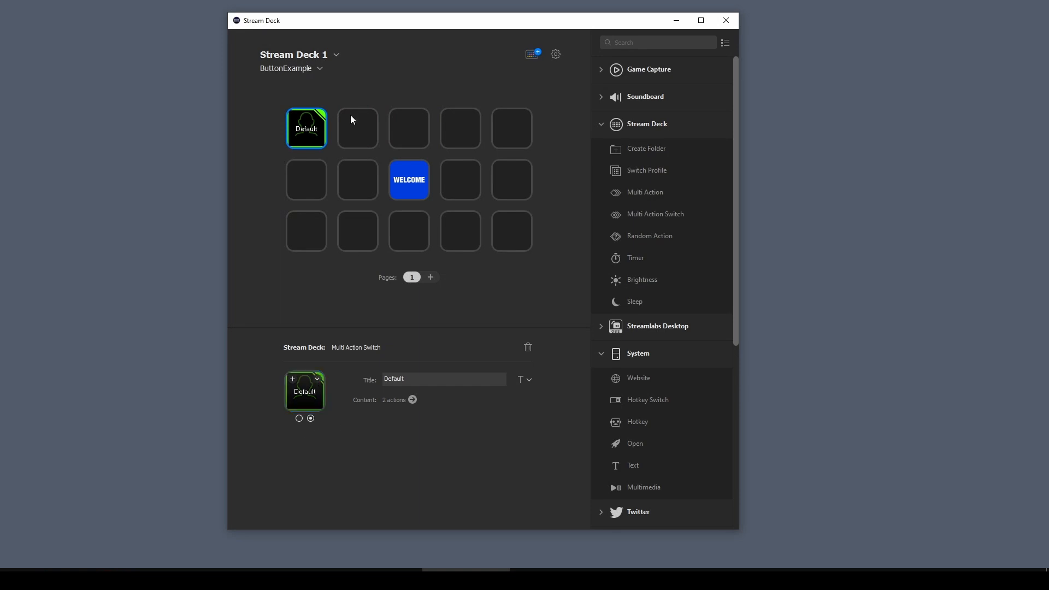
# Place a Multi Action Switch on the second key and title it Like
pyautogui.moveTo(642, 214); pyautogui.dragTo(358, 130)
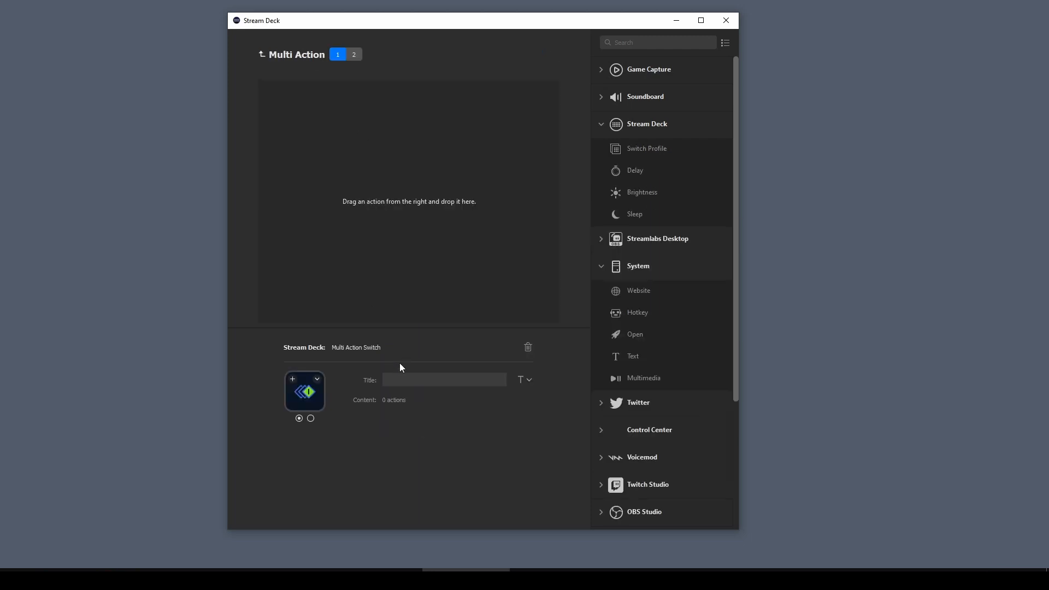
pyautogui.write('OL')
pyautogui.press('BackSpace')
pyautogui.press('BackSpace')
pyautogui.write('Like')
pyautogui.press('BackSpace')
pyautogui.press('BackSpace')
pyautogui.press('BackSpace')
pyautogui.write('ike')
# In state 1 of the Like switch, add hotkey actions for 6 and Return
pyautogui.moveTo(638, 312); pyautogui.dragTo(445, 229)
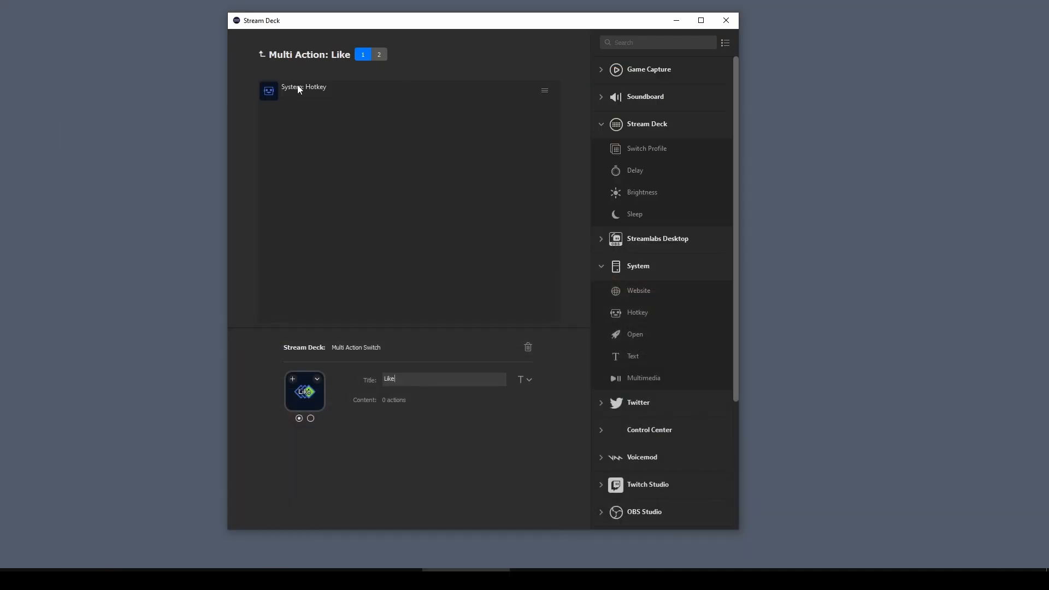
pyautogui.click(299, 91)
pyautogui.click(414, 399)
pyautogui.press('6')
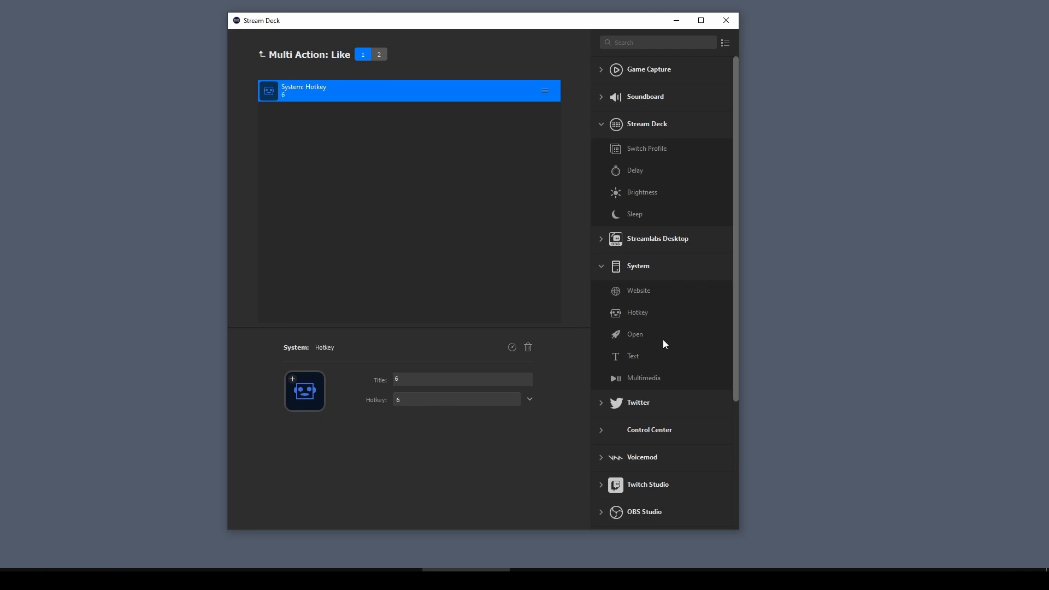
pyautogui.moveTo(645, 313); pyautogui.dragTo(405, 235)
pyautogui.click(419, 401)
pyautogui.press('Return')
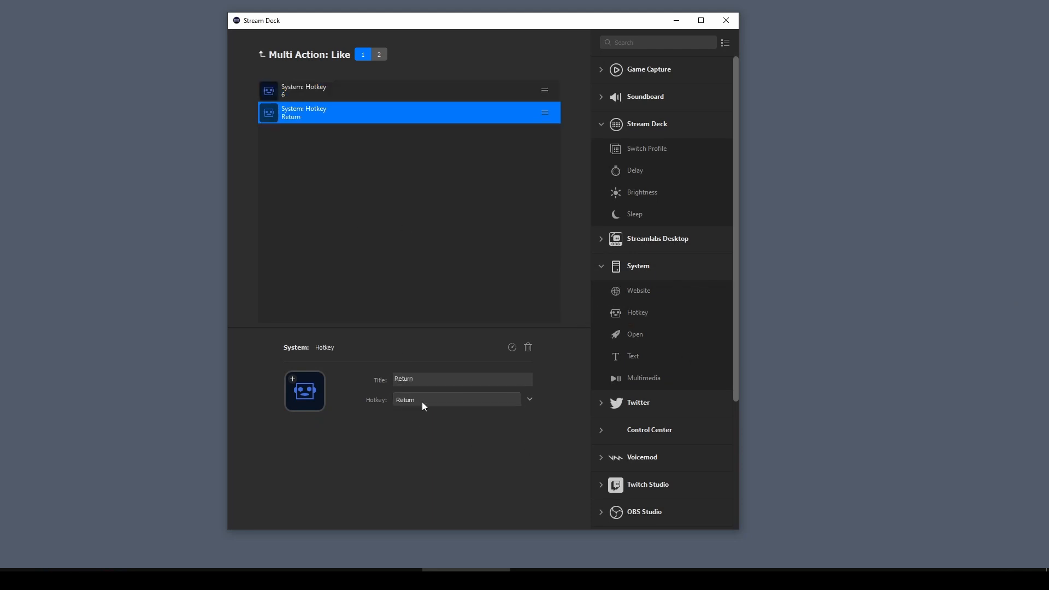
pyautogui.click(379, 54)
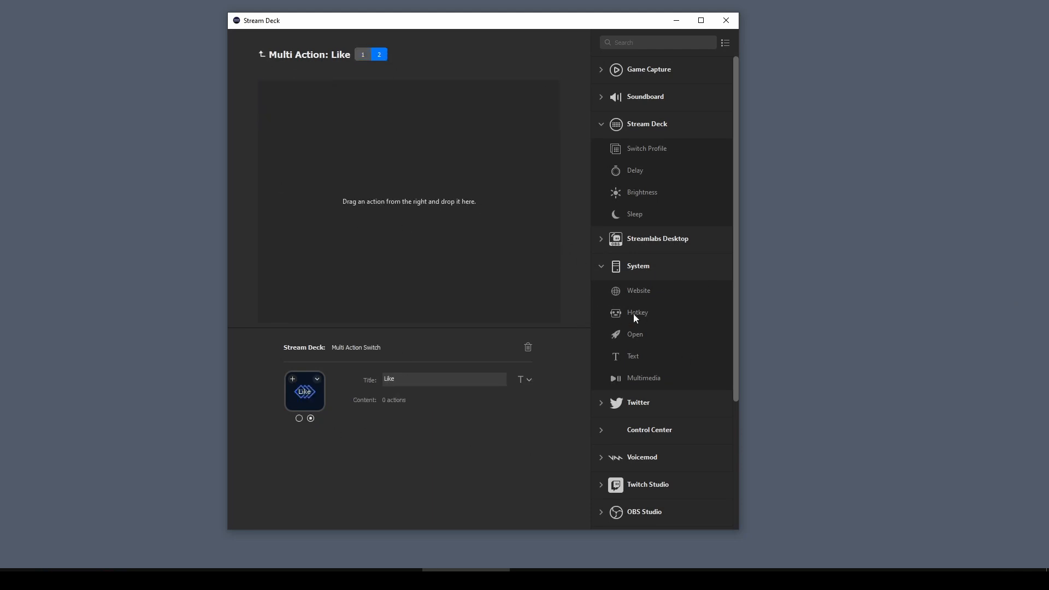
# In state 2 of the Like switch, add hotkey actions for 6 and Return, then return to the key layout
pyautogui.moveTo(638, 312); pyautogui.dragTo(406, 218)
pyautogui.click(408, 400)
pyautogui.press('6')
pyautogui.moveTo(629, 312); pyautogui.dragTo(406, 164)
pyautogui.click(424, 399)
pyautogui.press('Return')
pyautogui.click(261, 54)
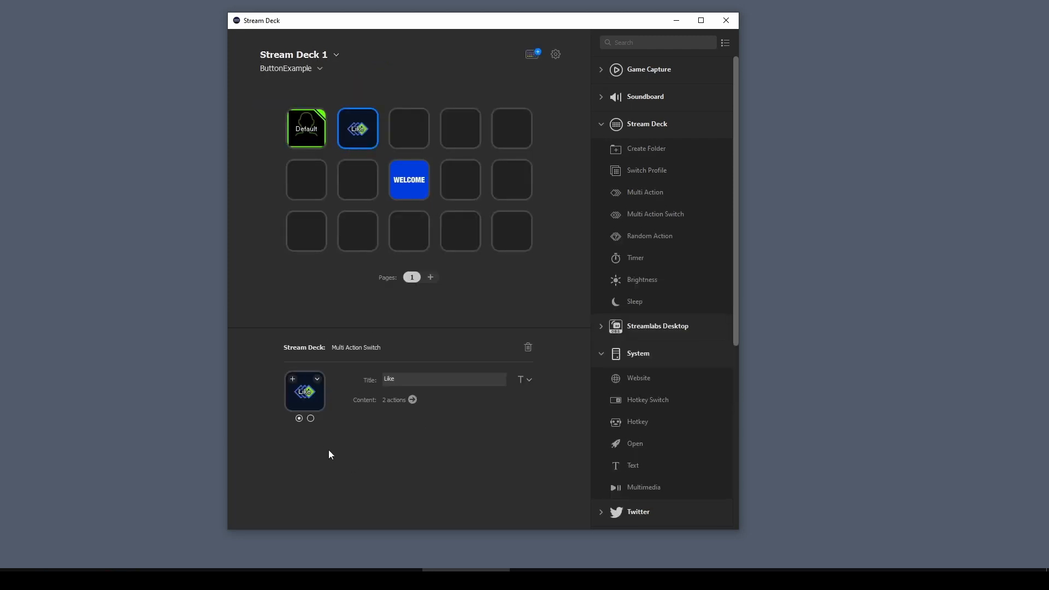
# Set the Like switch's state 1 key image from an image file
pyautogui.click(319, 379)
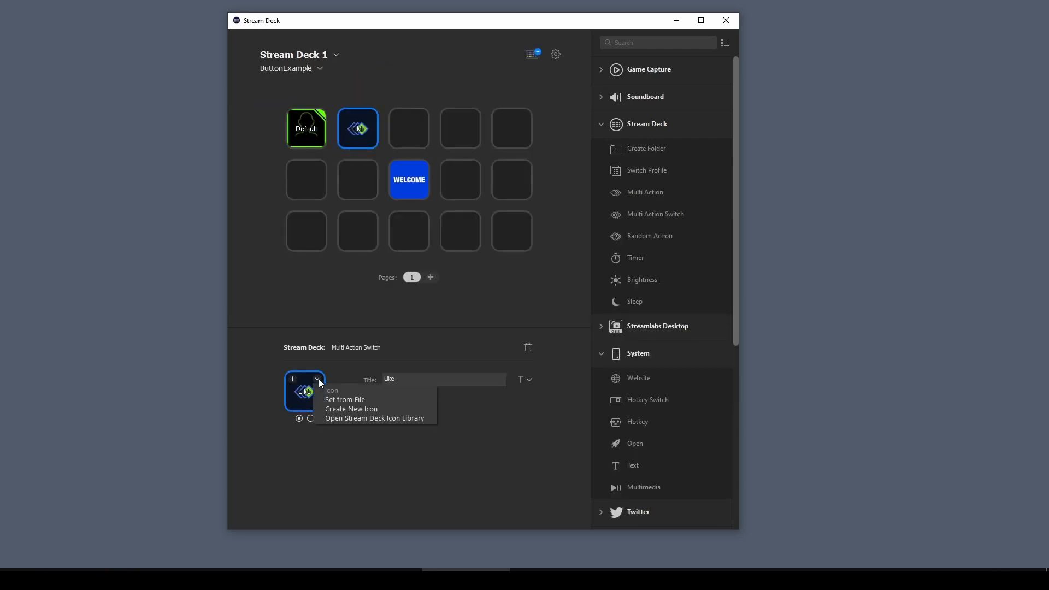
pyautogui.click(350, 399)
pyautogui.click(342, 150)
pyautogui.click(654, 306)
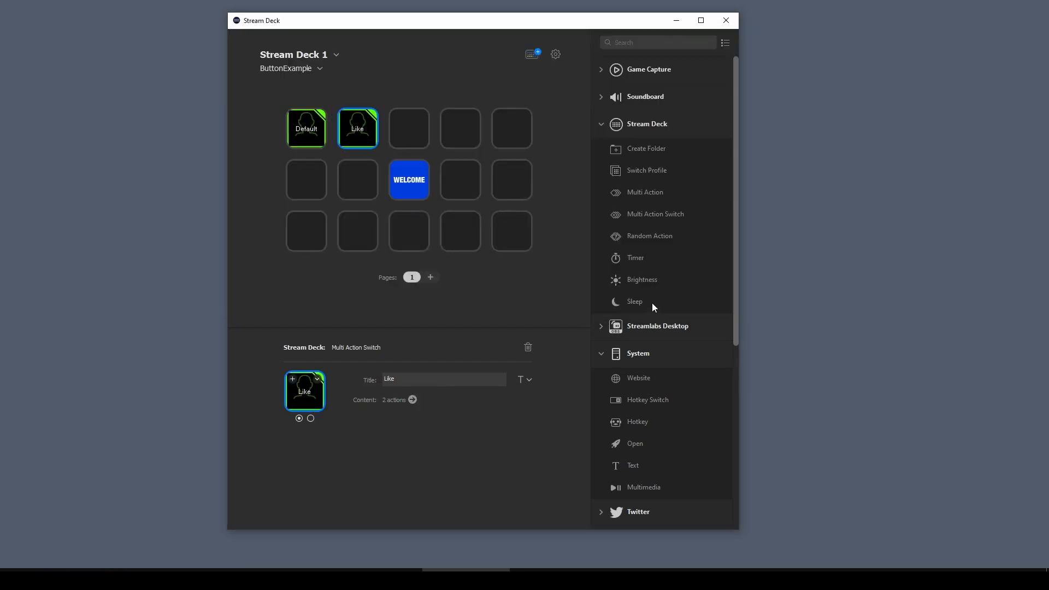
# Set the Like switch's state 2 key image to SDB_LowerAction_AutoOn.gif from the ICONS folder
pyautogui.click(311, 419)
pyautogui.click(300, 418)
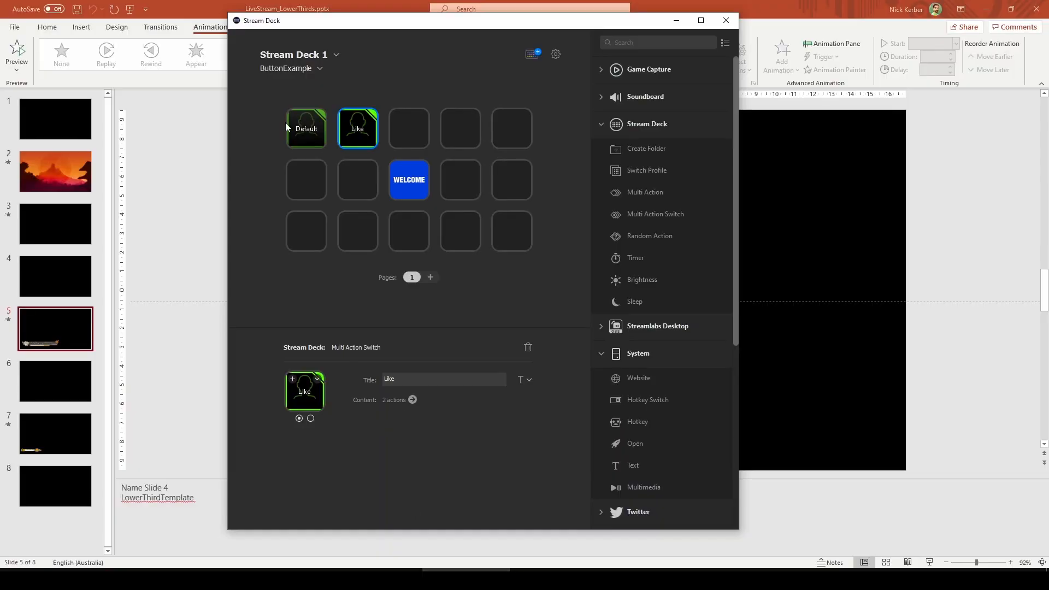
pyautogui.click(311, 419)
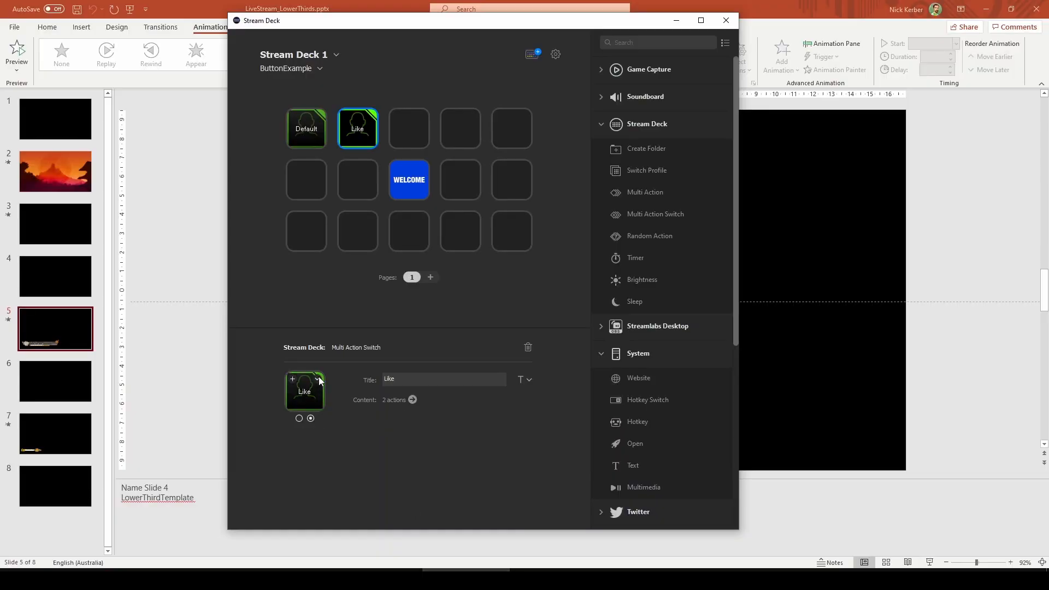
pyautogui.click(318, 378)
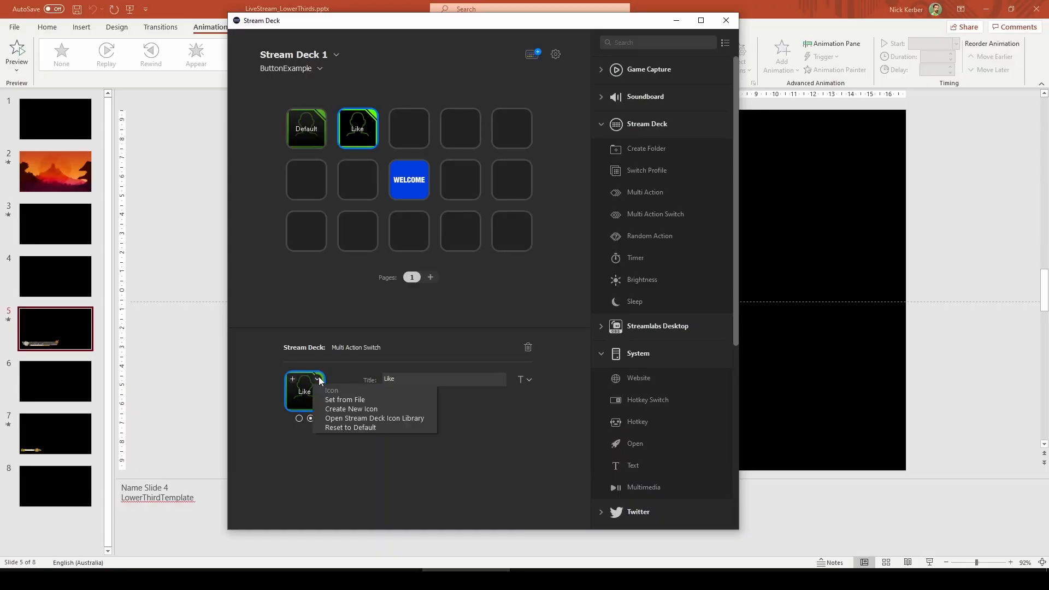
pyautogui.click(353, 402)
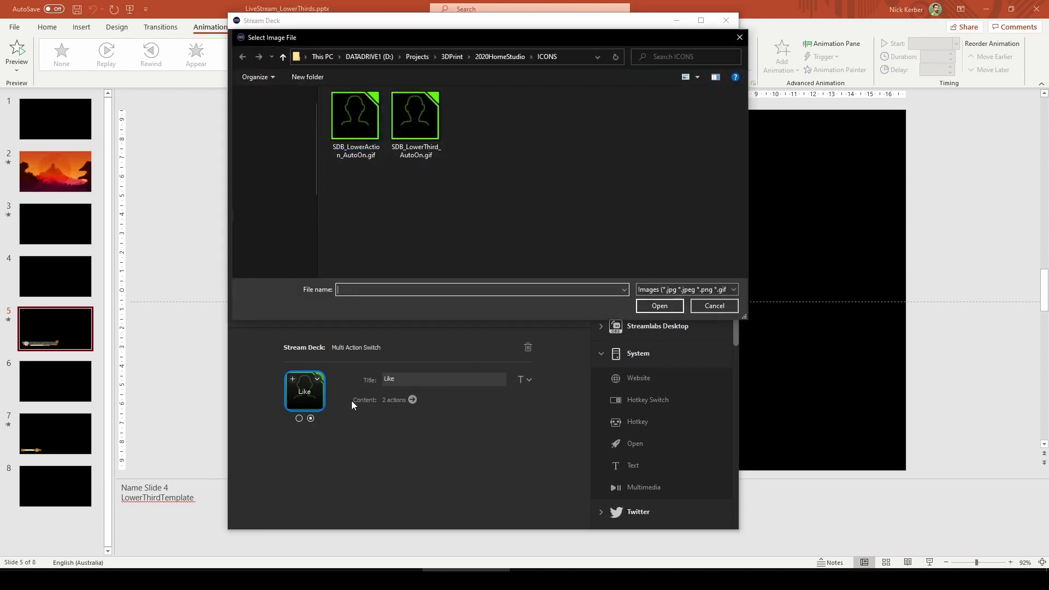
pyautogui.moveTo(372, 46); pyautogui.dragTo(456, 110)
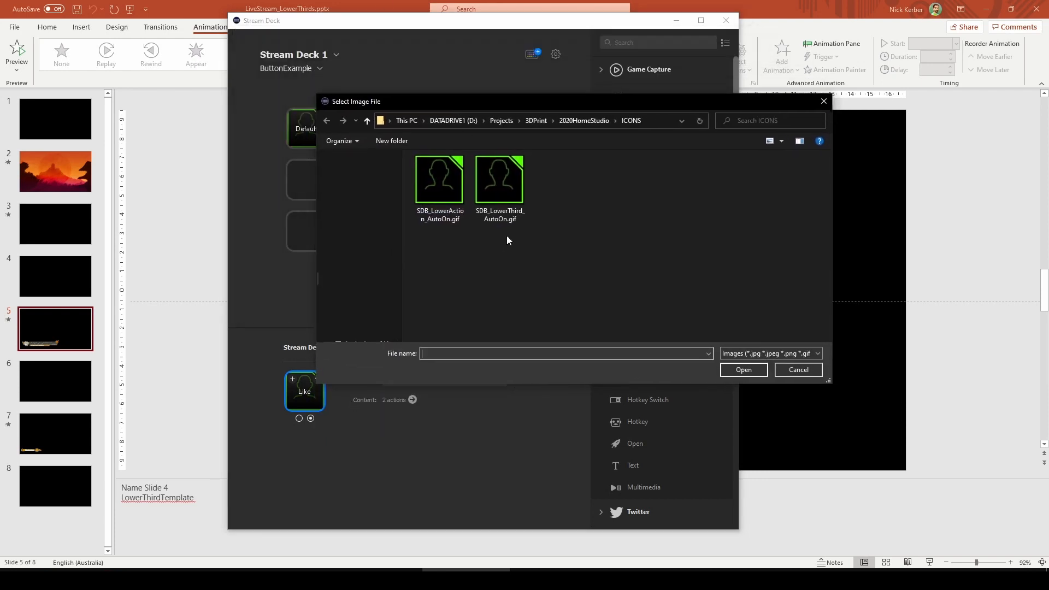
pyautogui.click(427, 195)
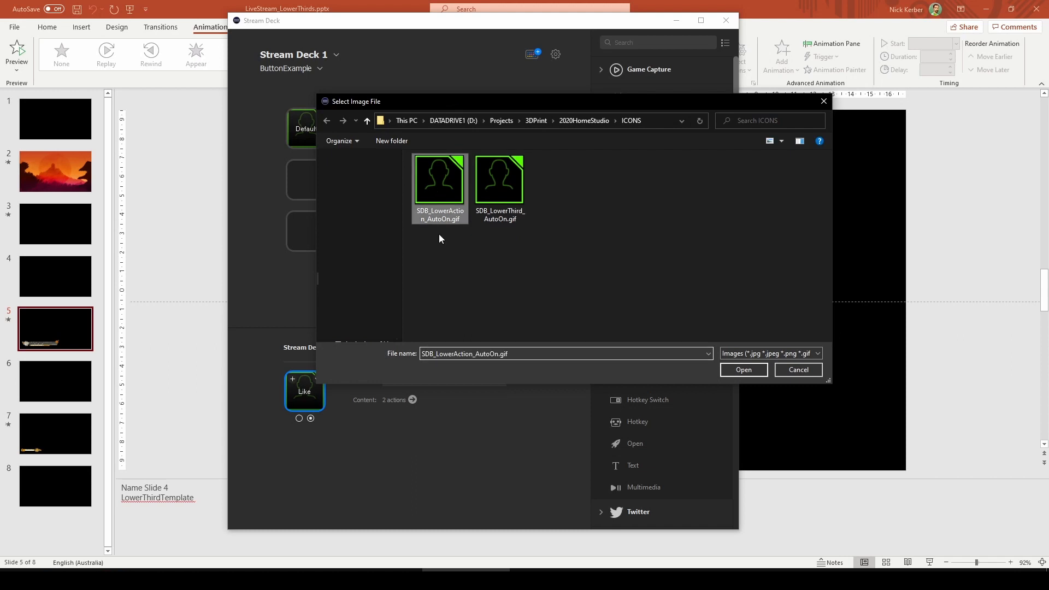
pyautogui.click(744, 370)
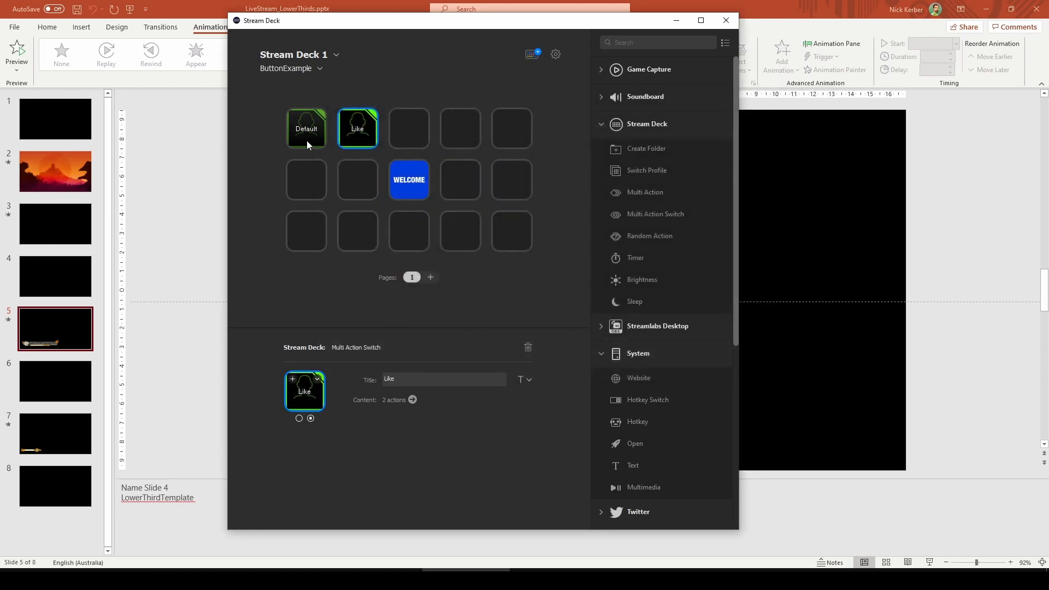
# Set the Default switch's state 2 key image to SDB_LowerThird_AutoOn.gif from the ICONS folder
pyautogui.click(309, 144)
pyautogui.click(318, 380)
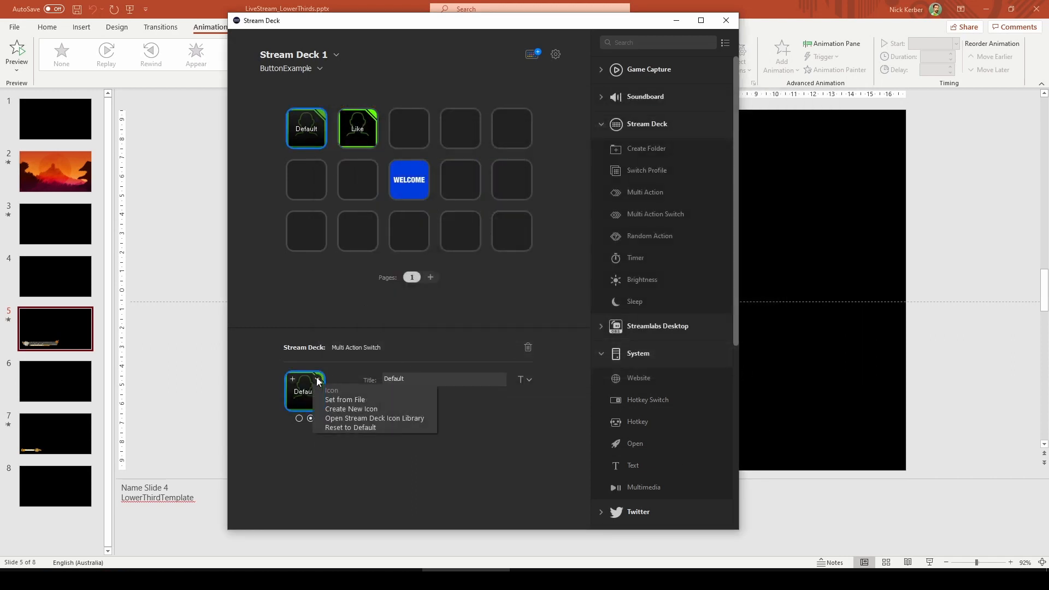
pyautogui.click(330, 400)
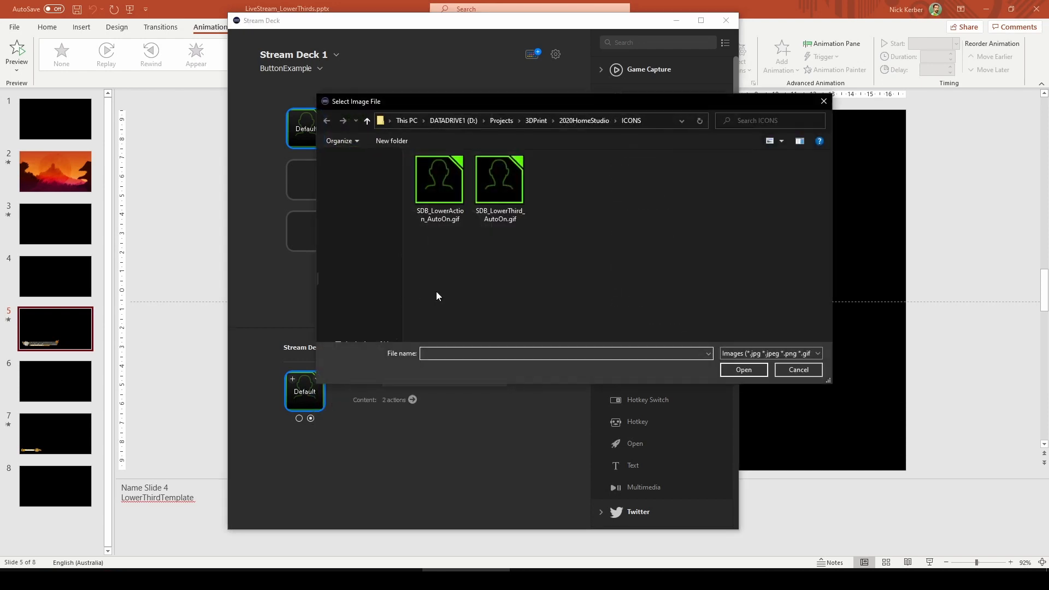
pyautogui.click(499, 180)
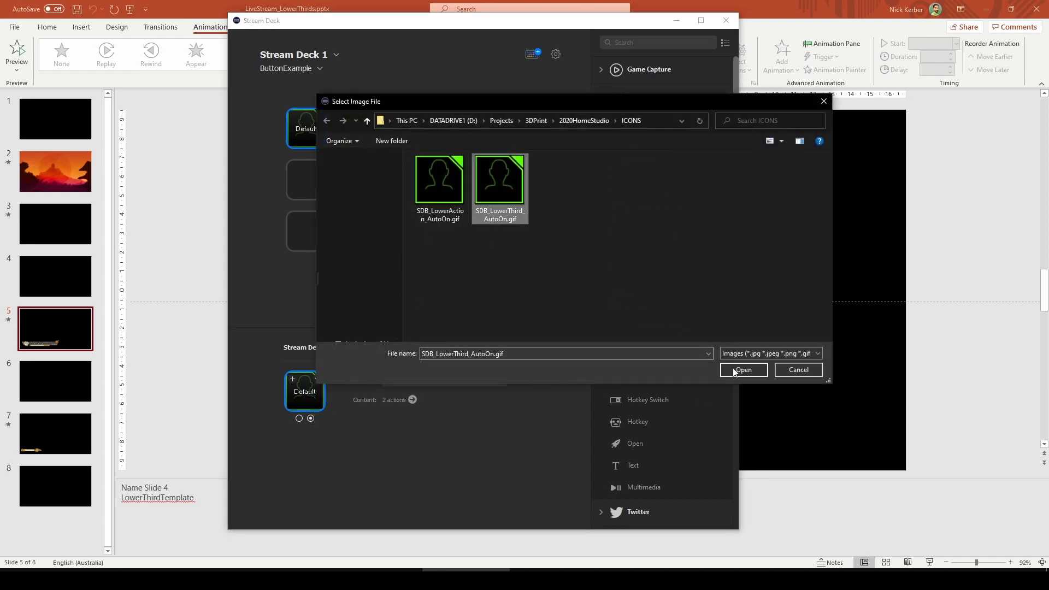
pyautogui.click(743, 370)
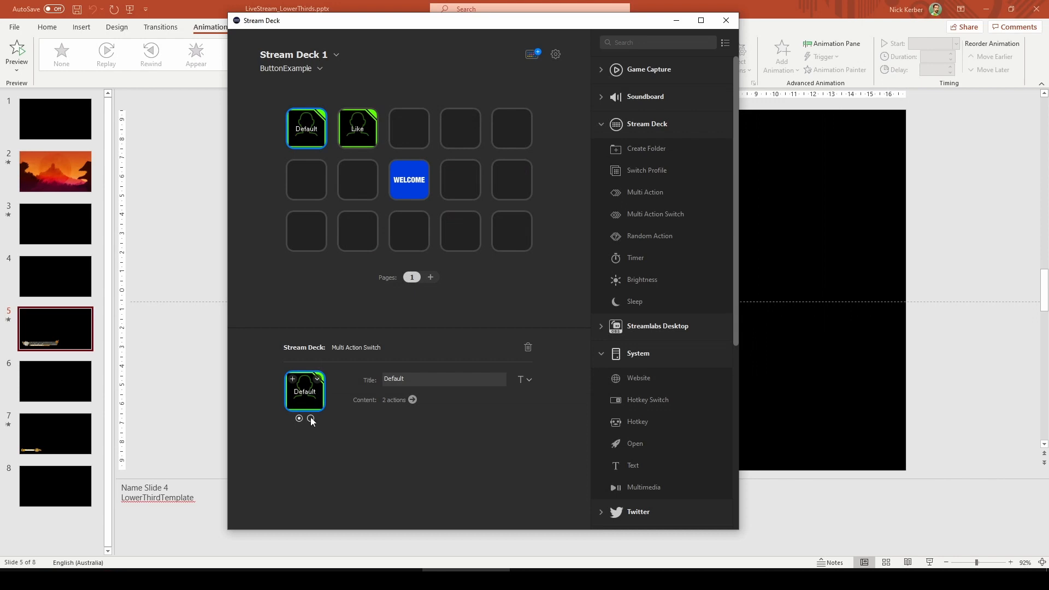
# Switch to PowerPoint, start the slide show, and jump to slide 5 to test the lower third
pyautogui.click(734, 8)
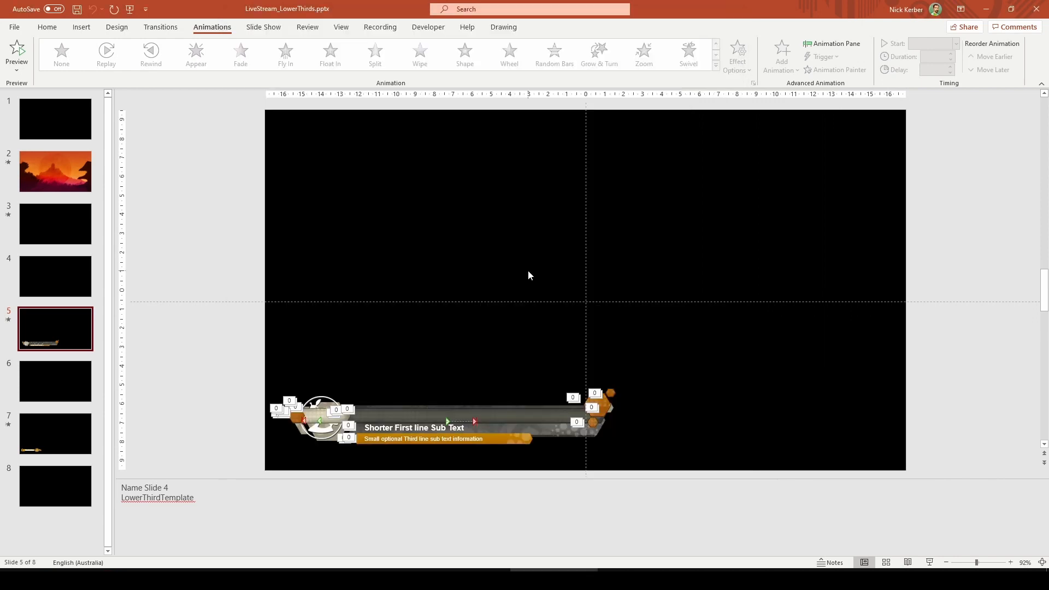
pyautogui.press('F5')
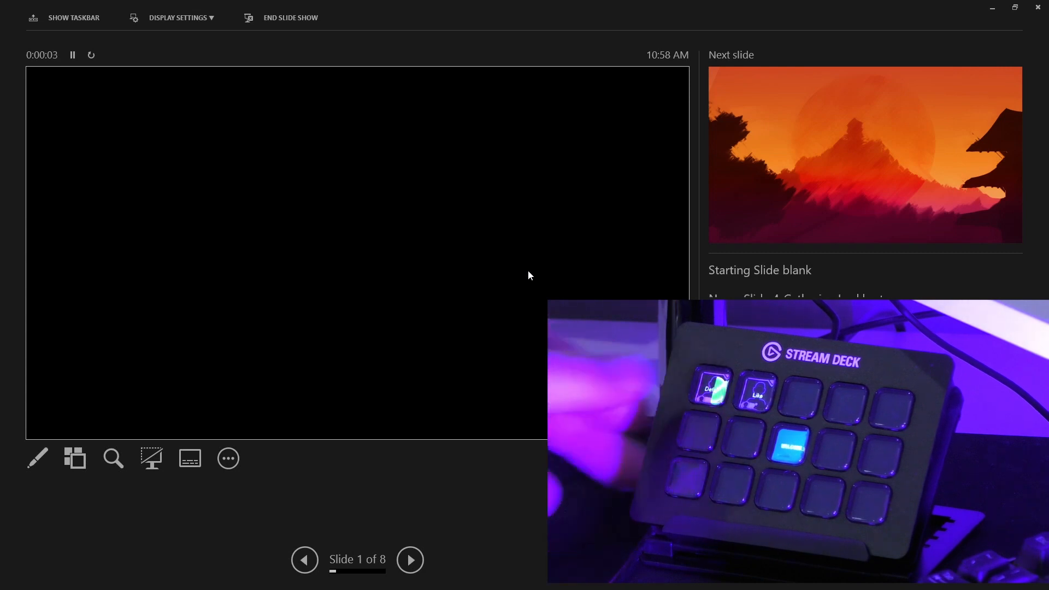
pyautogui.press('5')
pyautogui.press('Return')
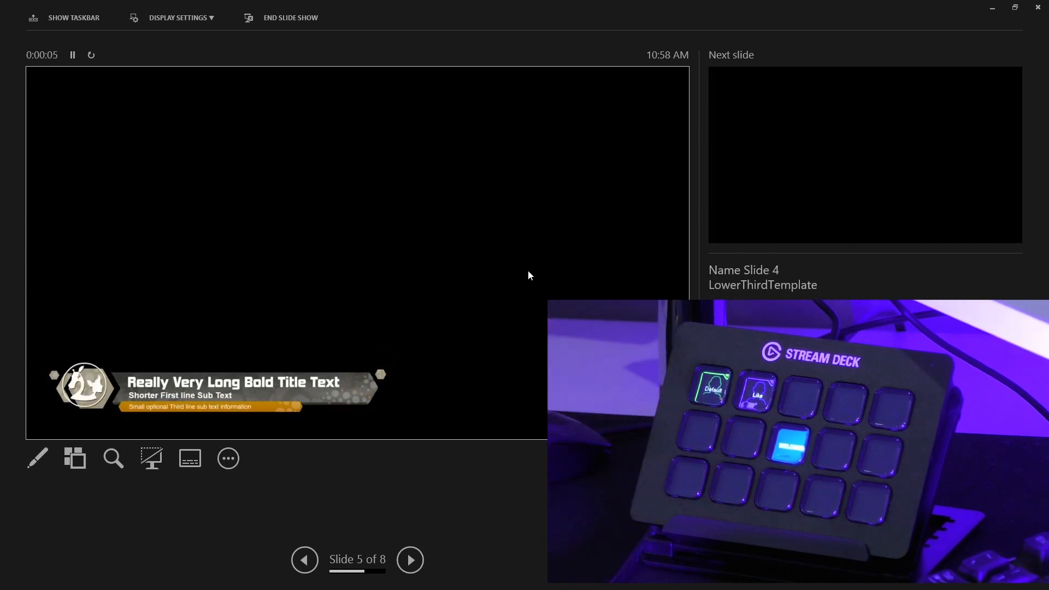